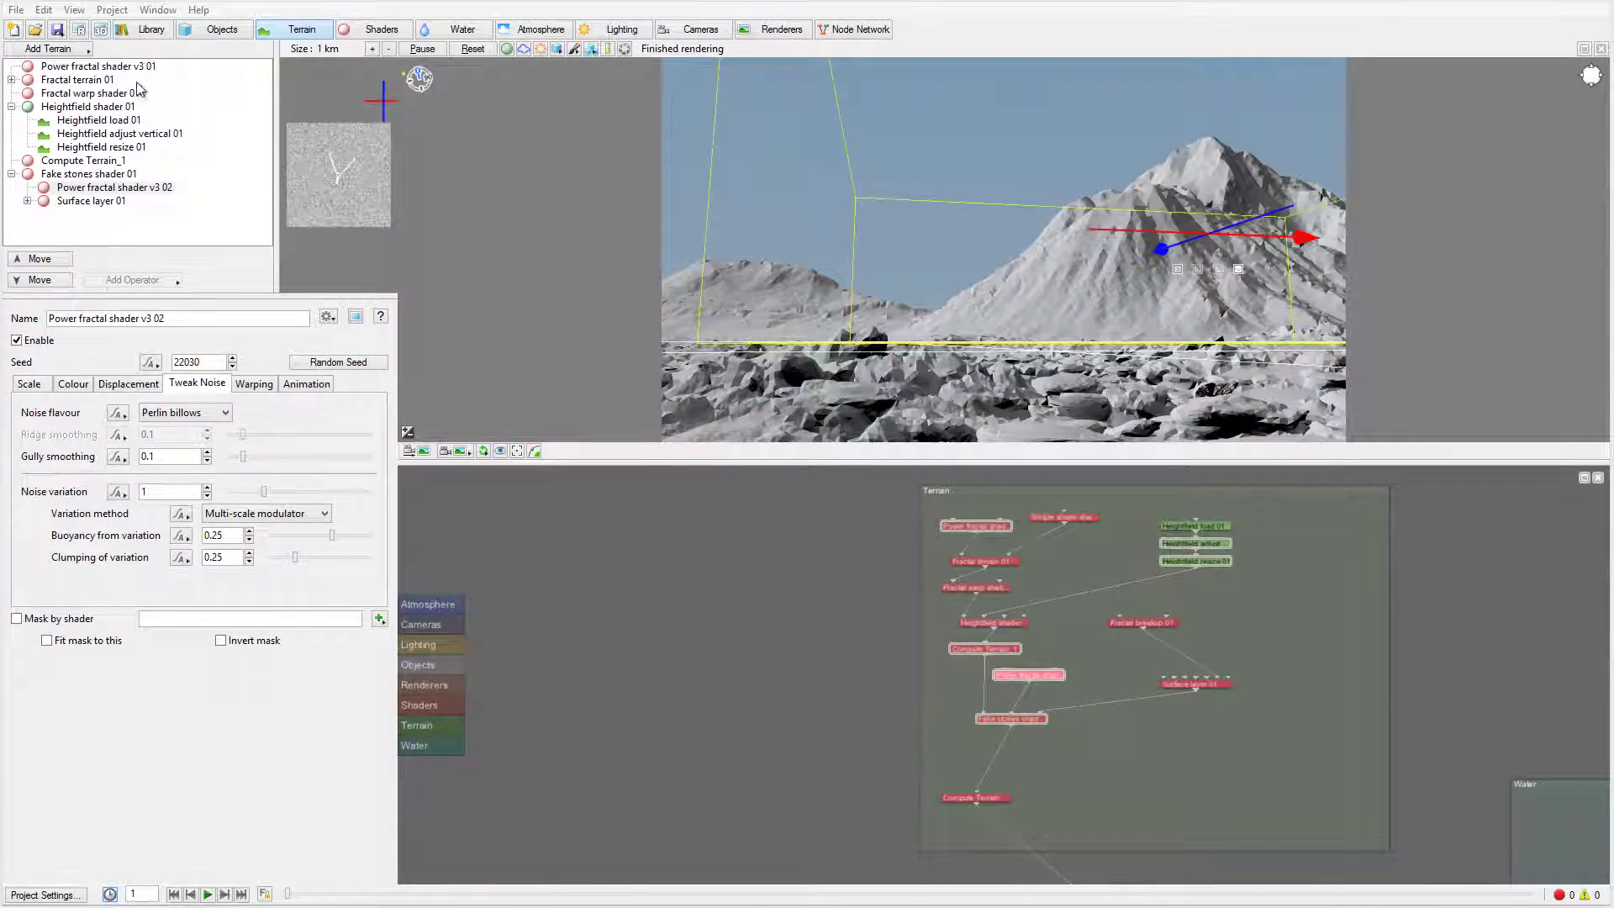
Add a new Planet object to the scene from the Objects list.
left_click(210, 30)
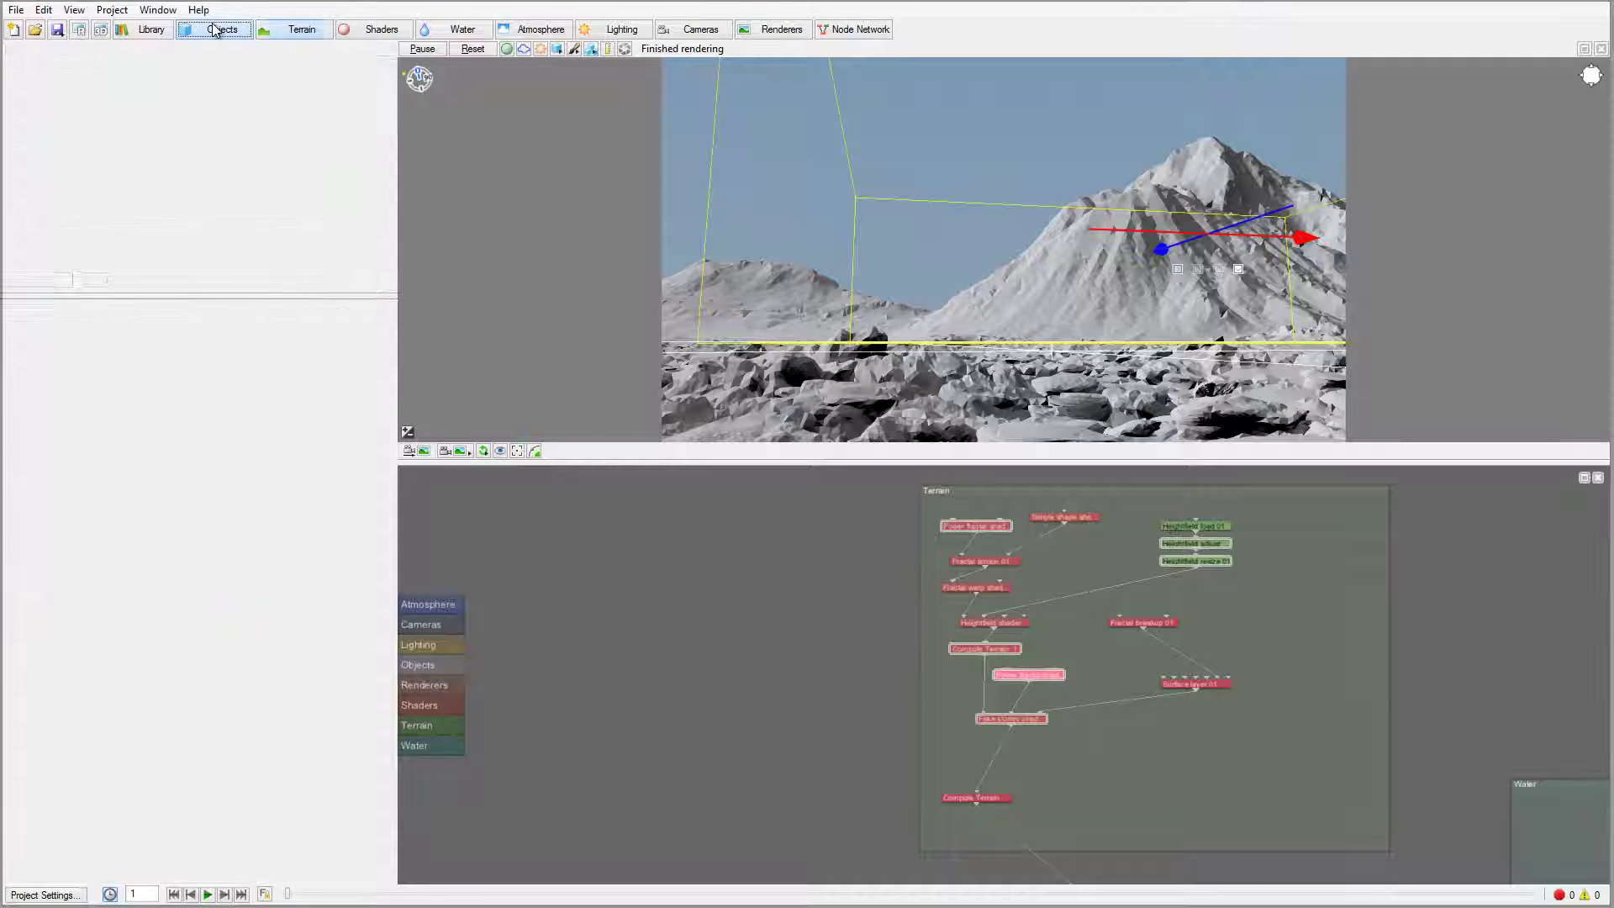
left_click(83, 51)
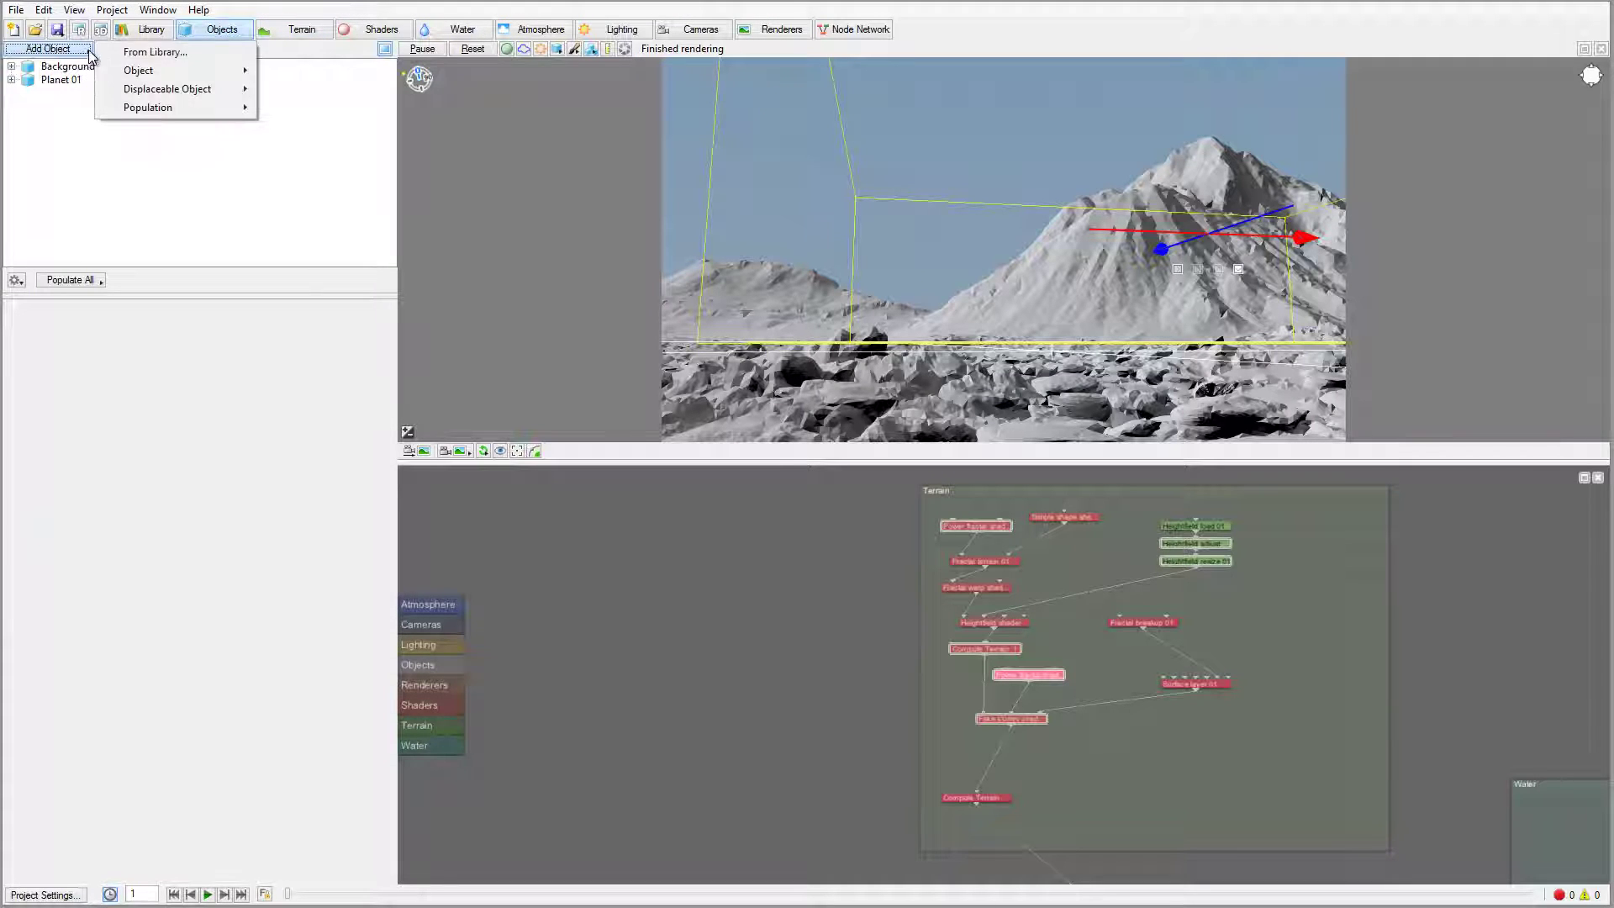
mouse_move(143, 71)
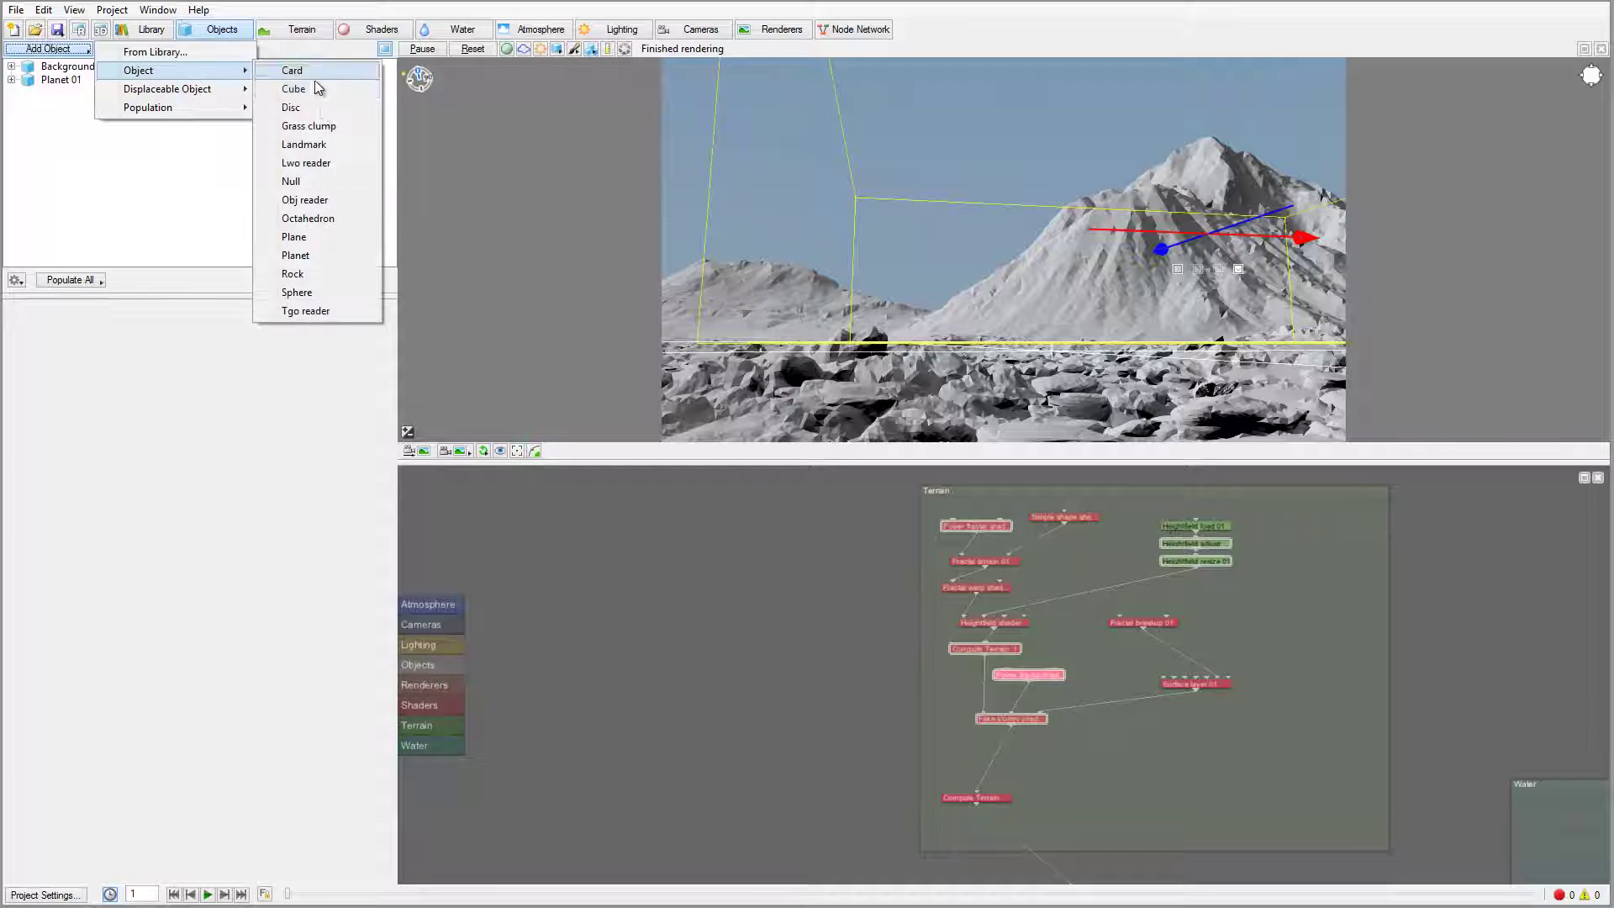
left_click(296, 256)
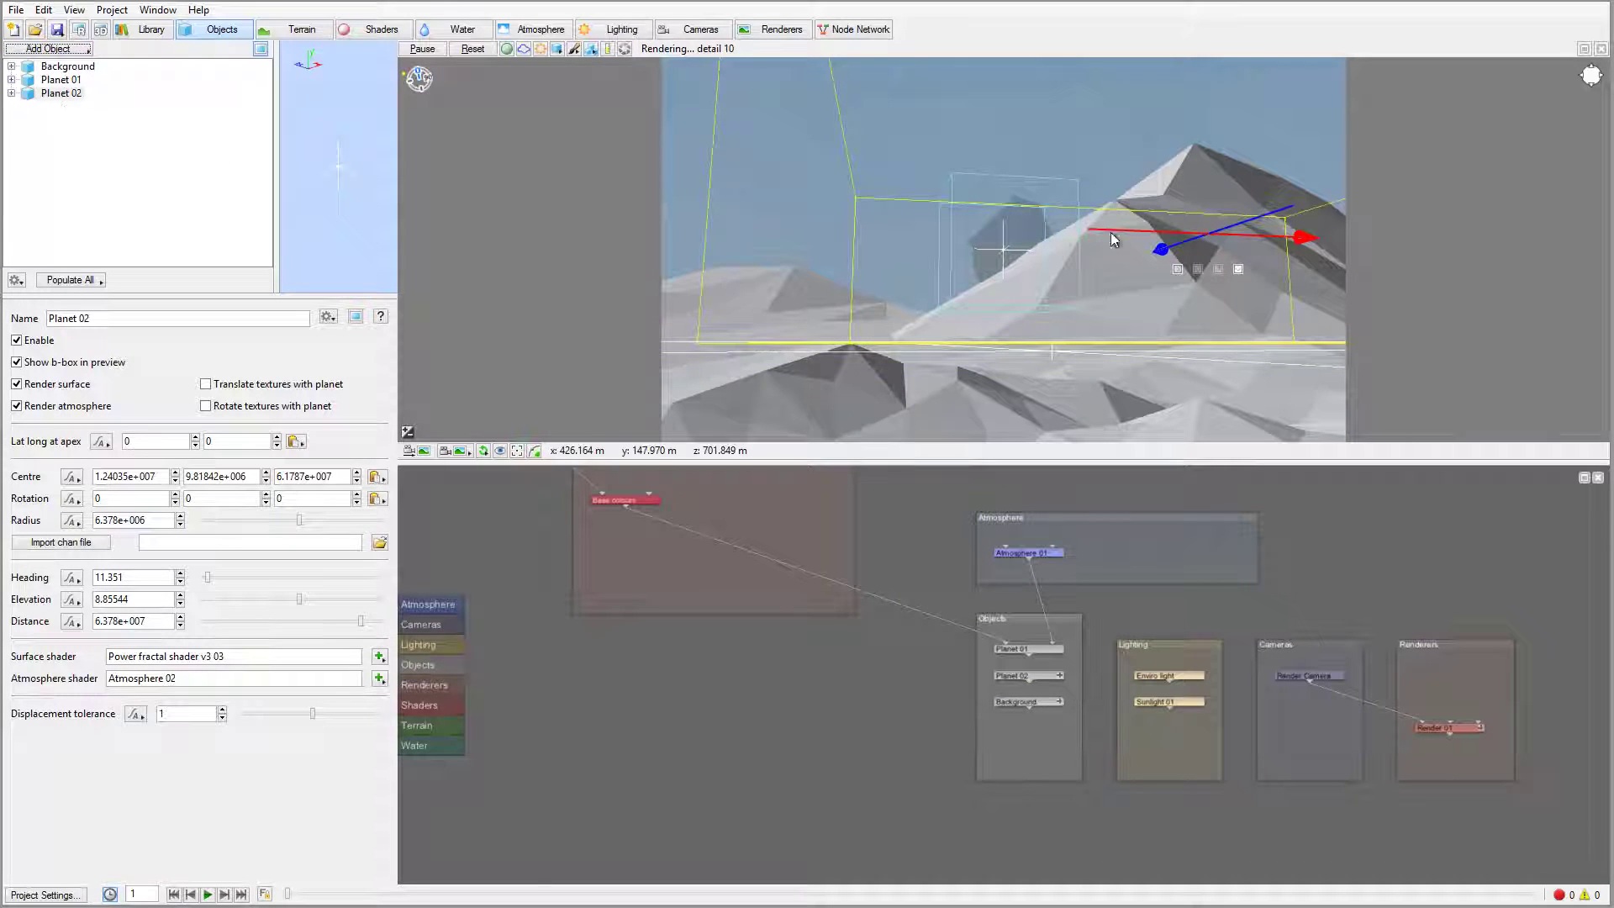
Select Planet 02 in the preview with Select Object or Shader.
left_click(1011, 258)
right_click(1136, 260)
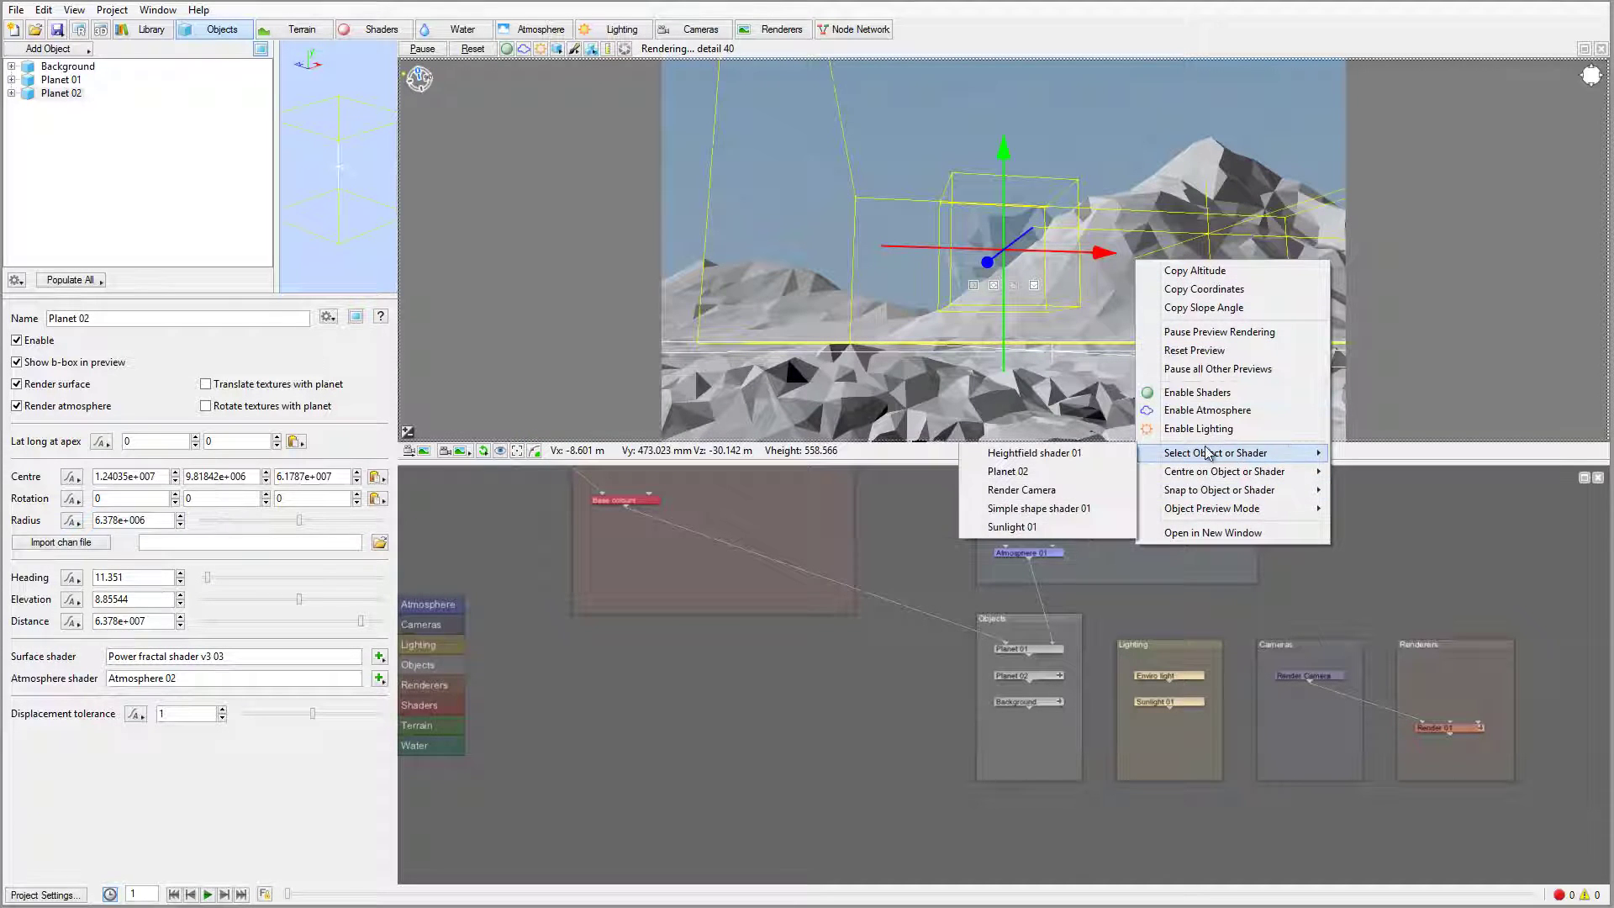
left_click(1019, 474)
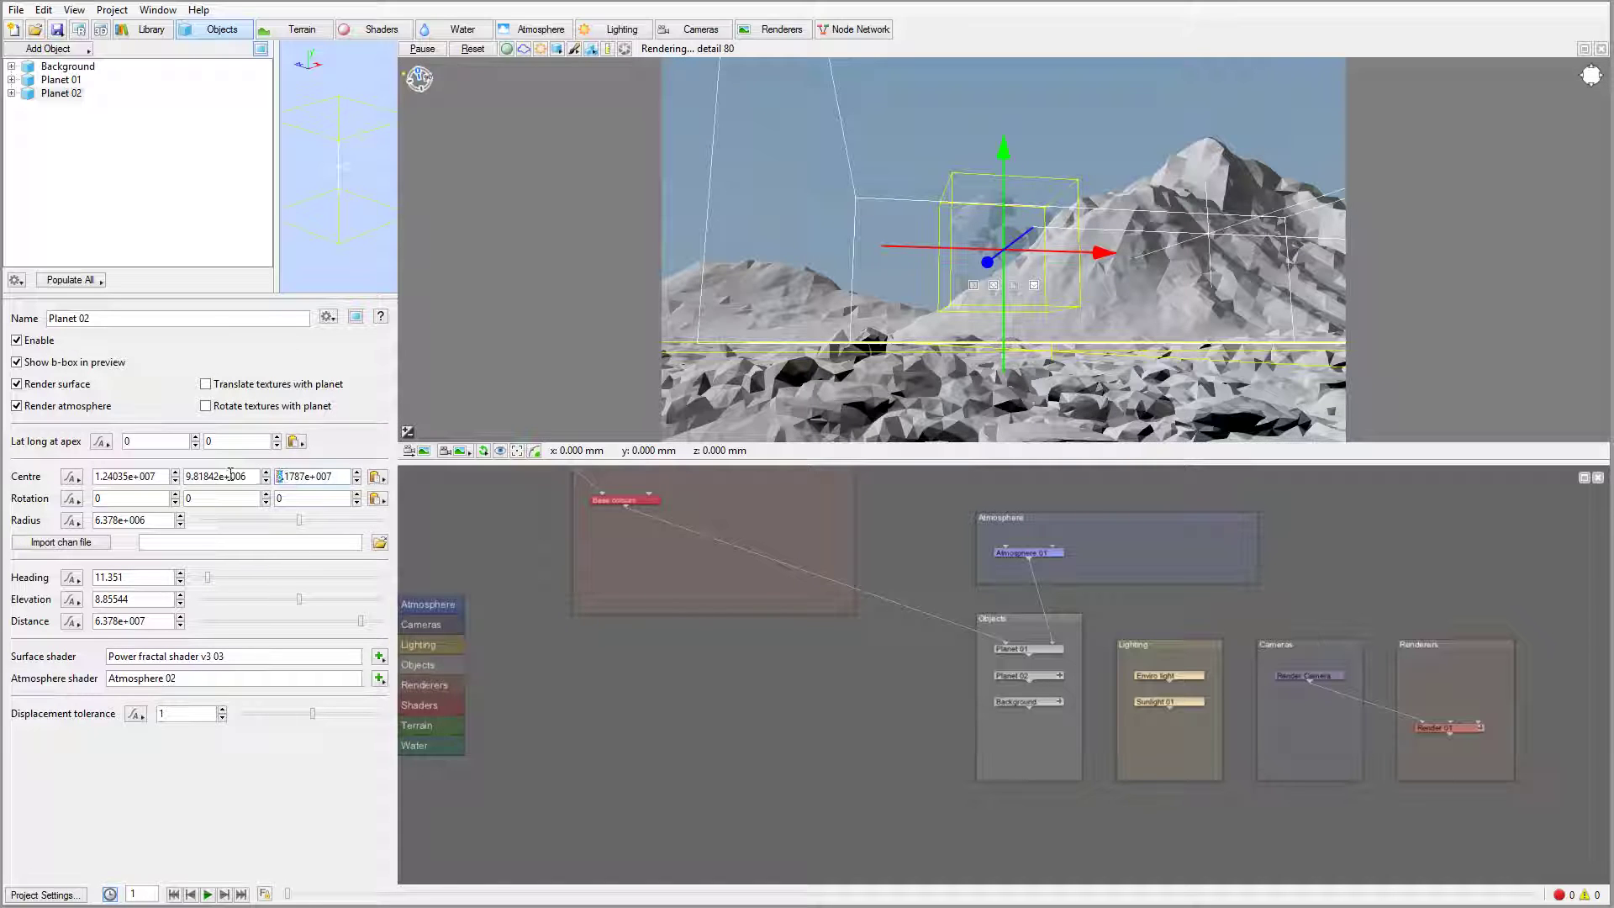
Edit Planet 02's Centre X, Y and Z values, bringing Centre Z to 1.1787e+007.
type("1")
key("Return")
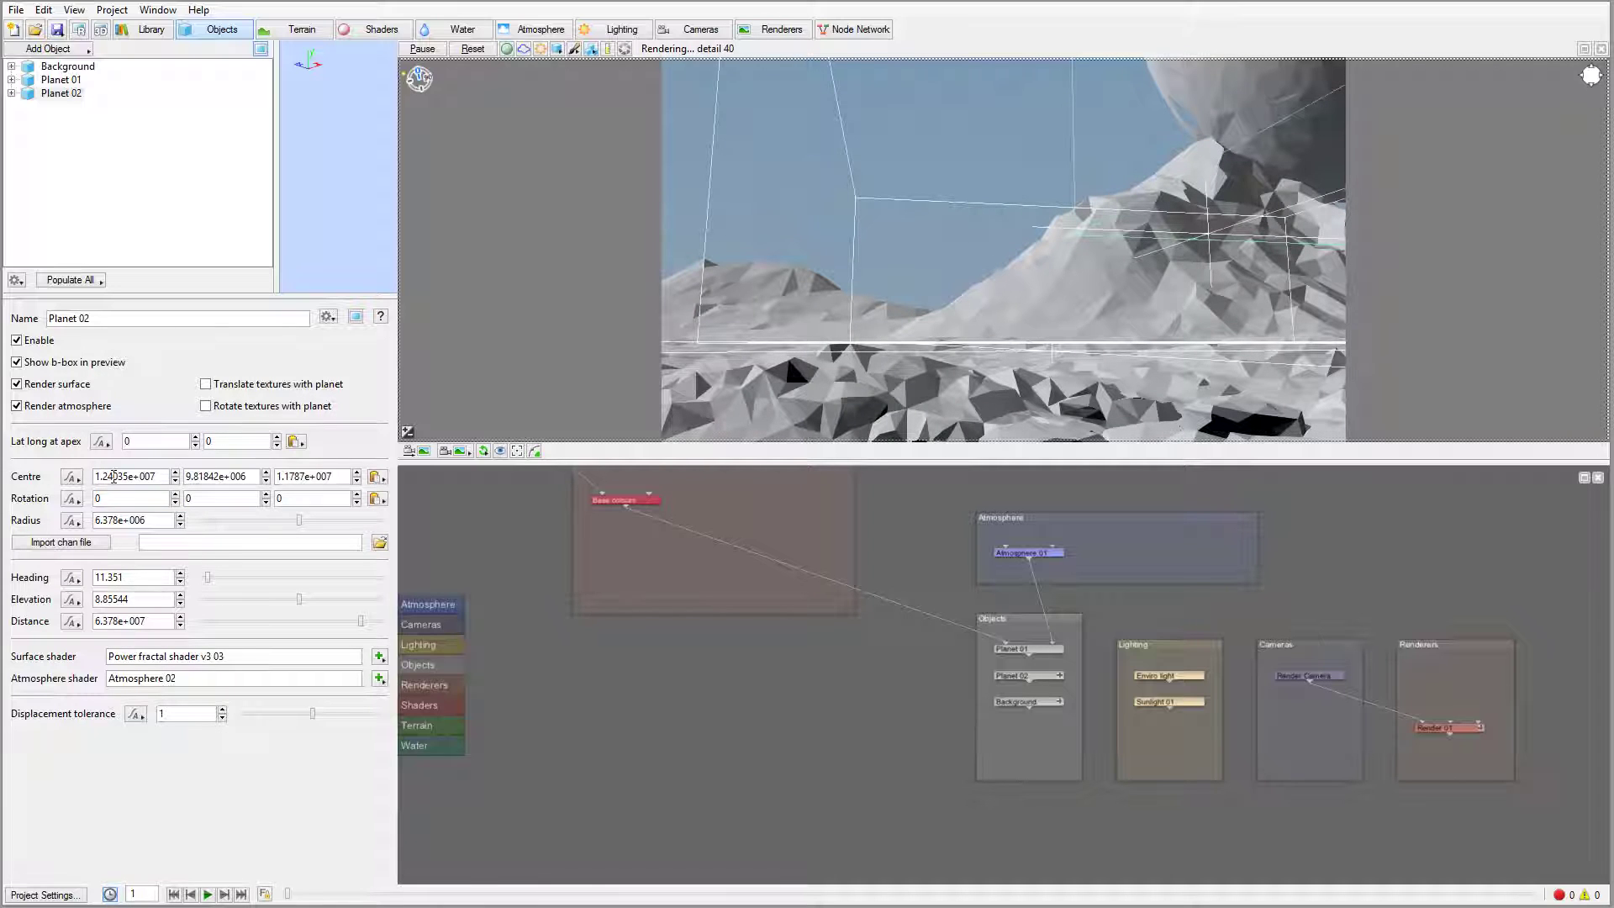
left_click_drag(101, 476, 83, 479)
type("4")
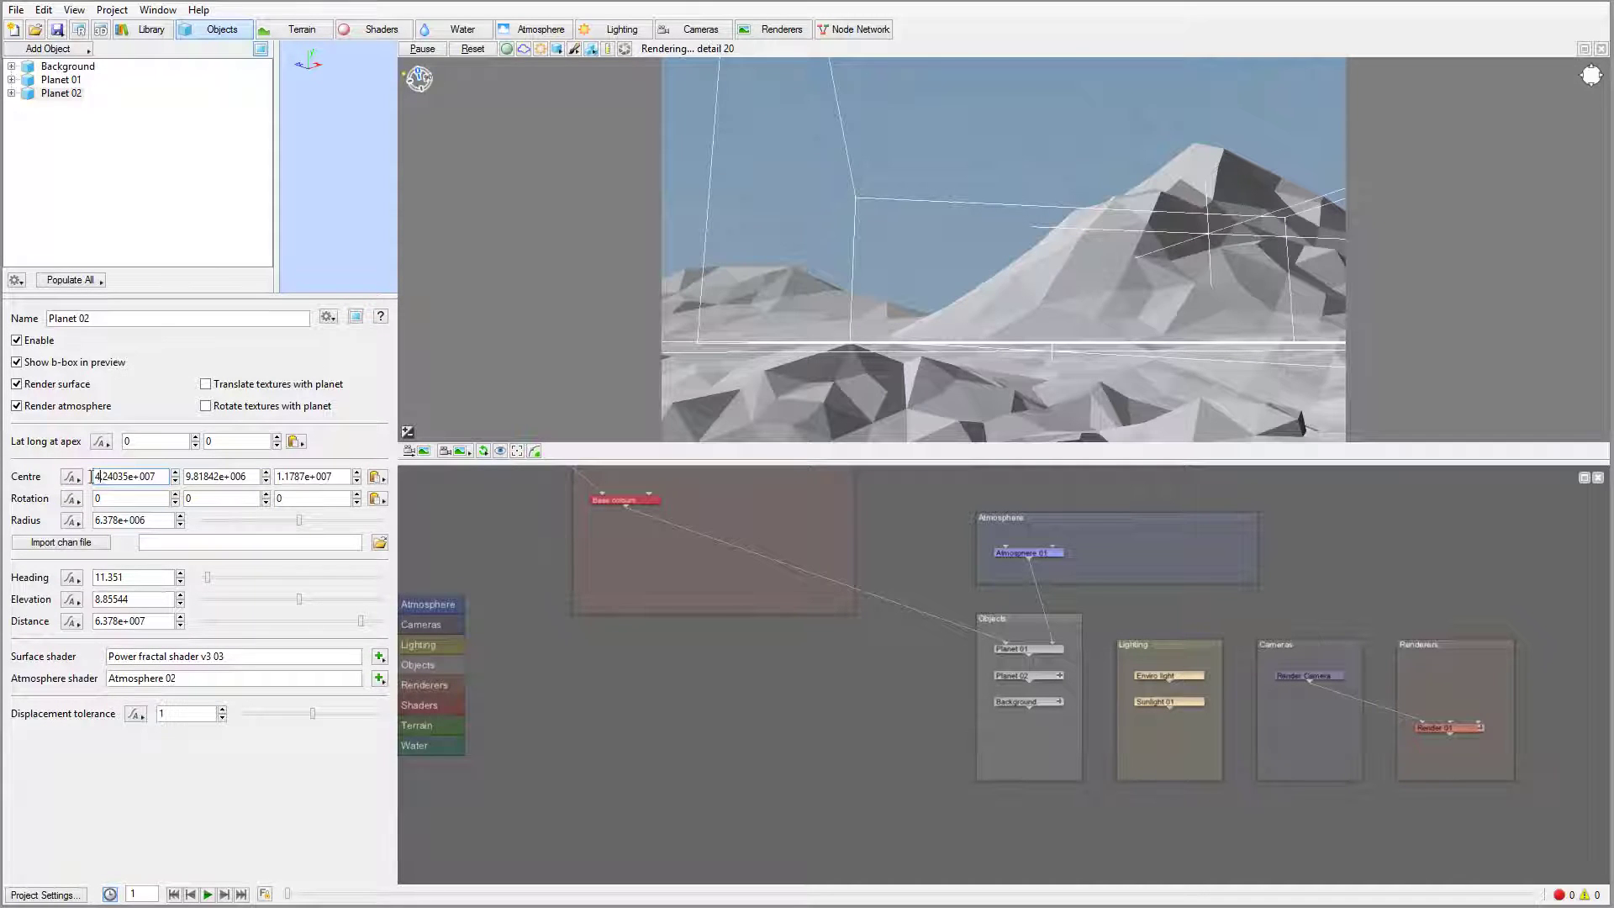
type("0")
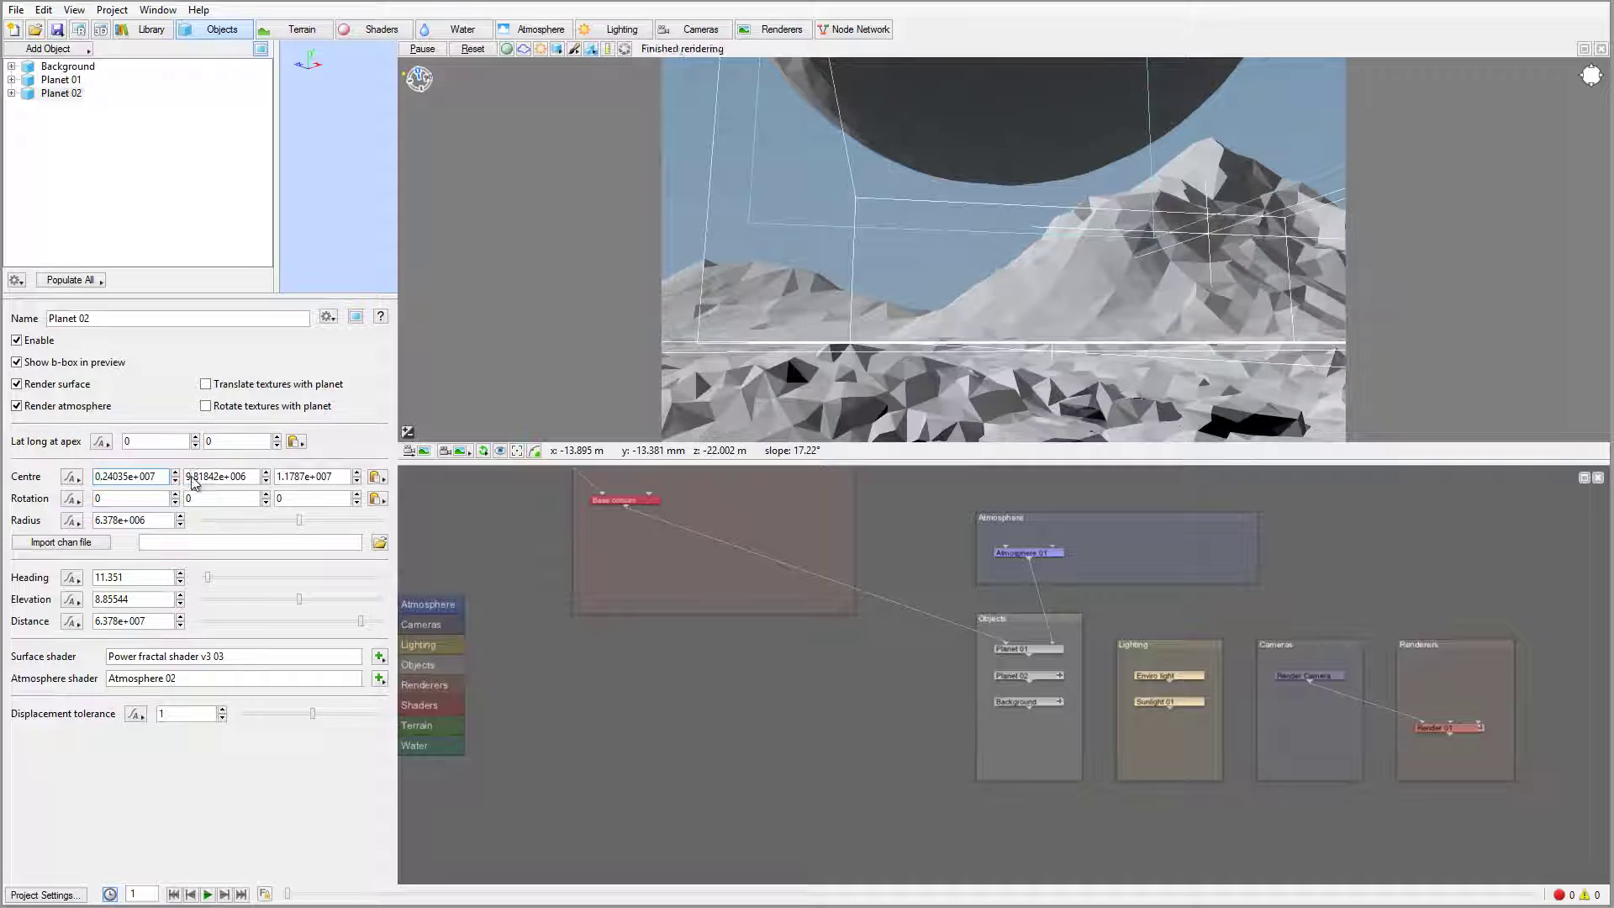
left_click_drag(192, 475, 160, 476)
type("7")
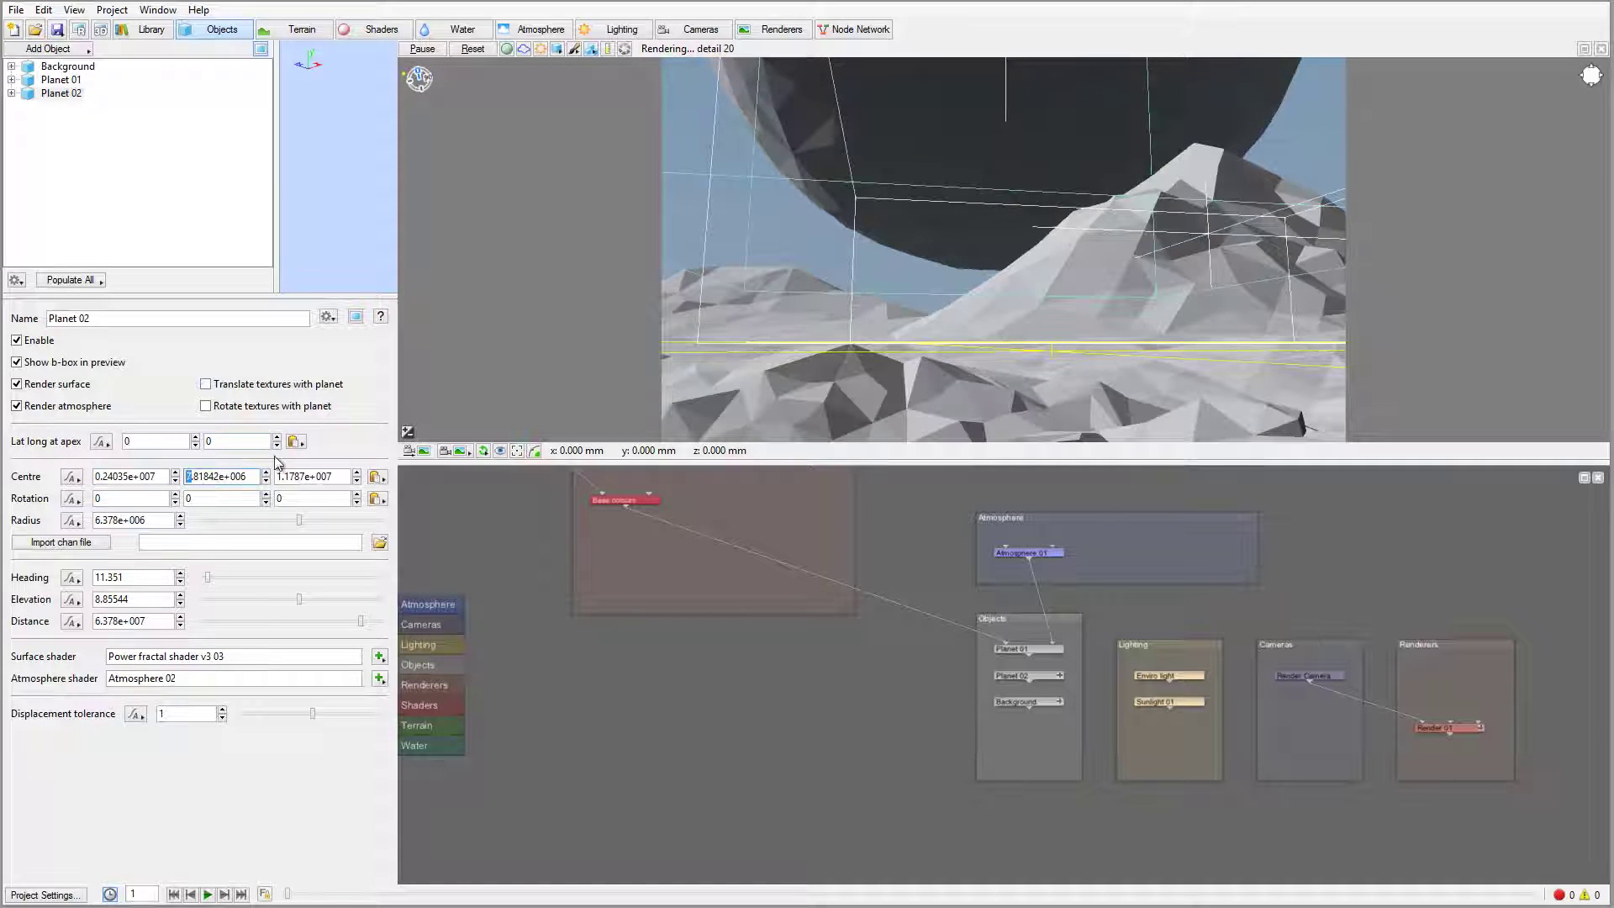
type("5")
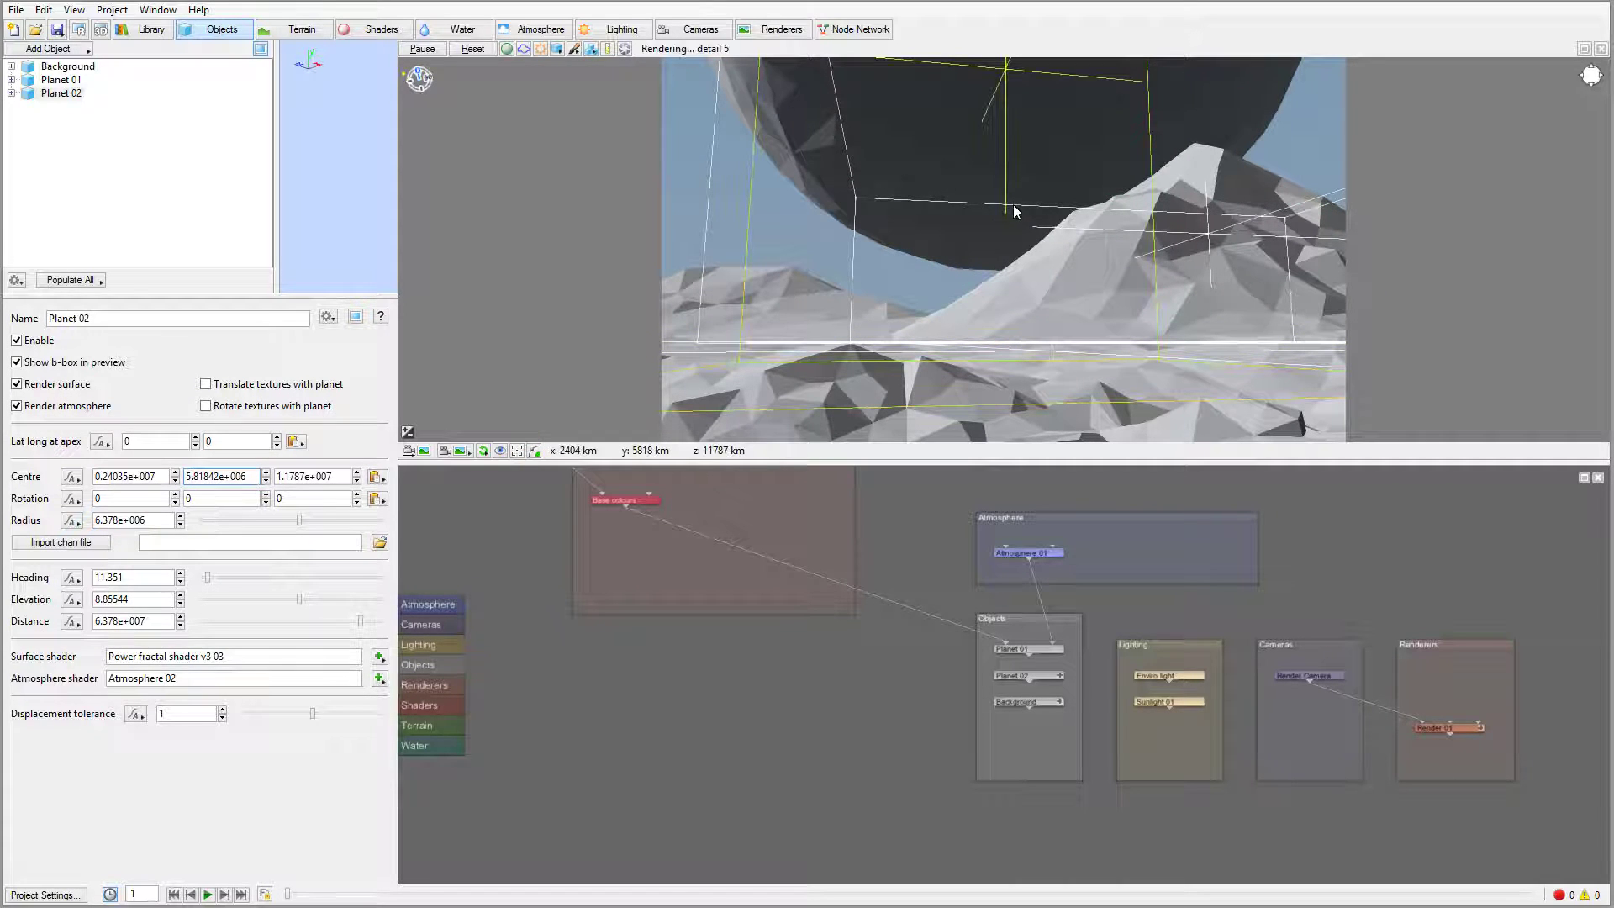
Drag Planet 02 behind the mountain, to centre 5.46179e+006, 4.24076e+006, 1.1787e+007.
left_click(1008, 75)
left_click_drag(1080, 84, 1144, 78)
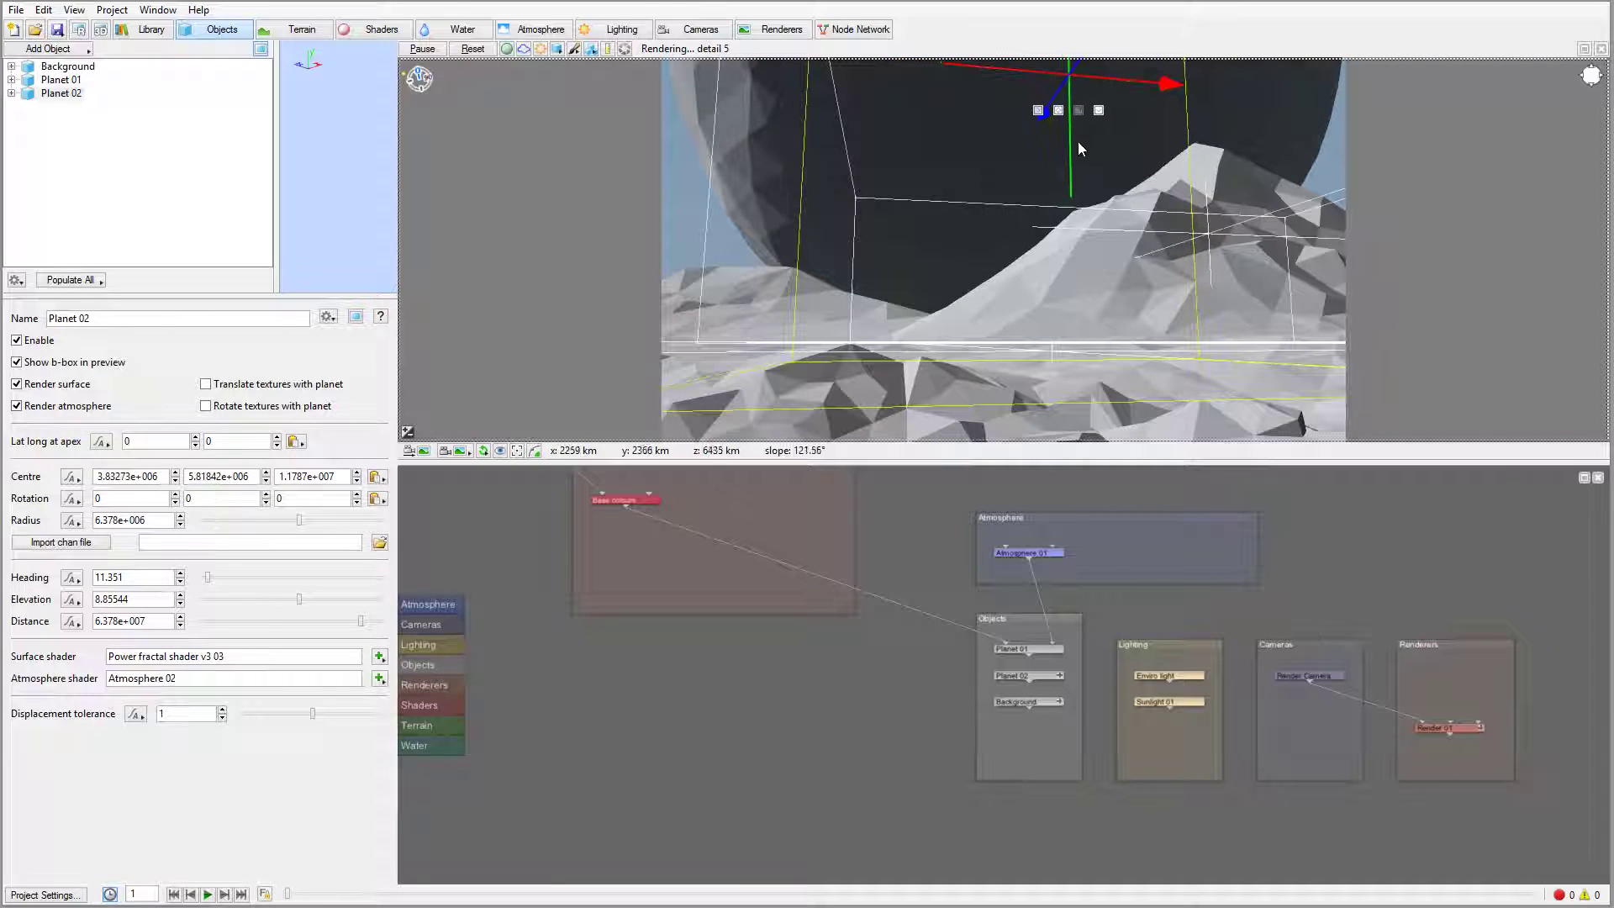
left_click_drag(1072, 141, 1089, 260)
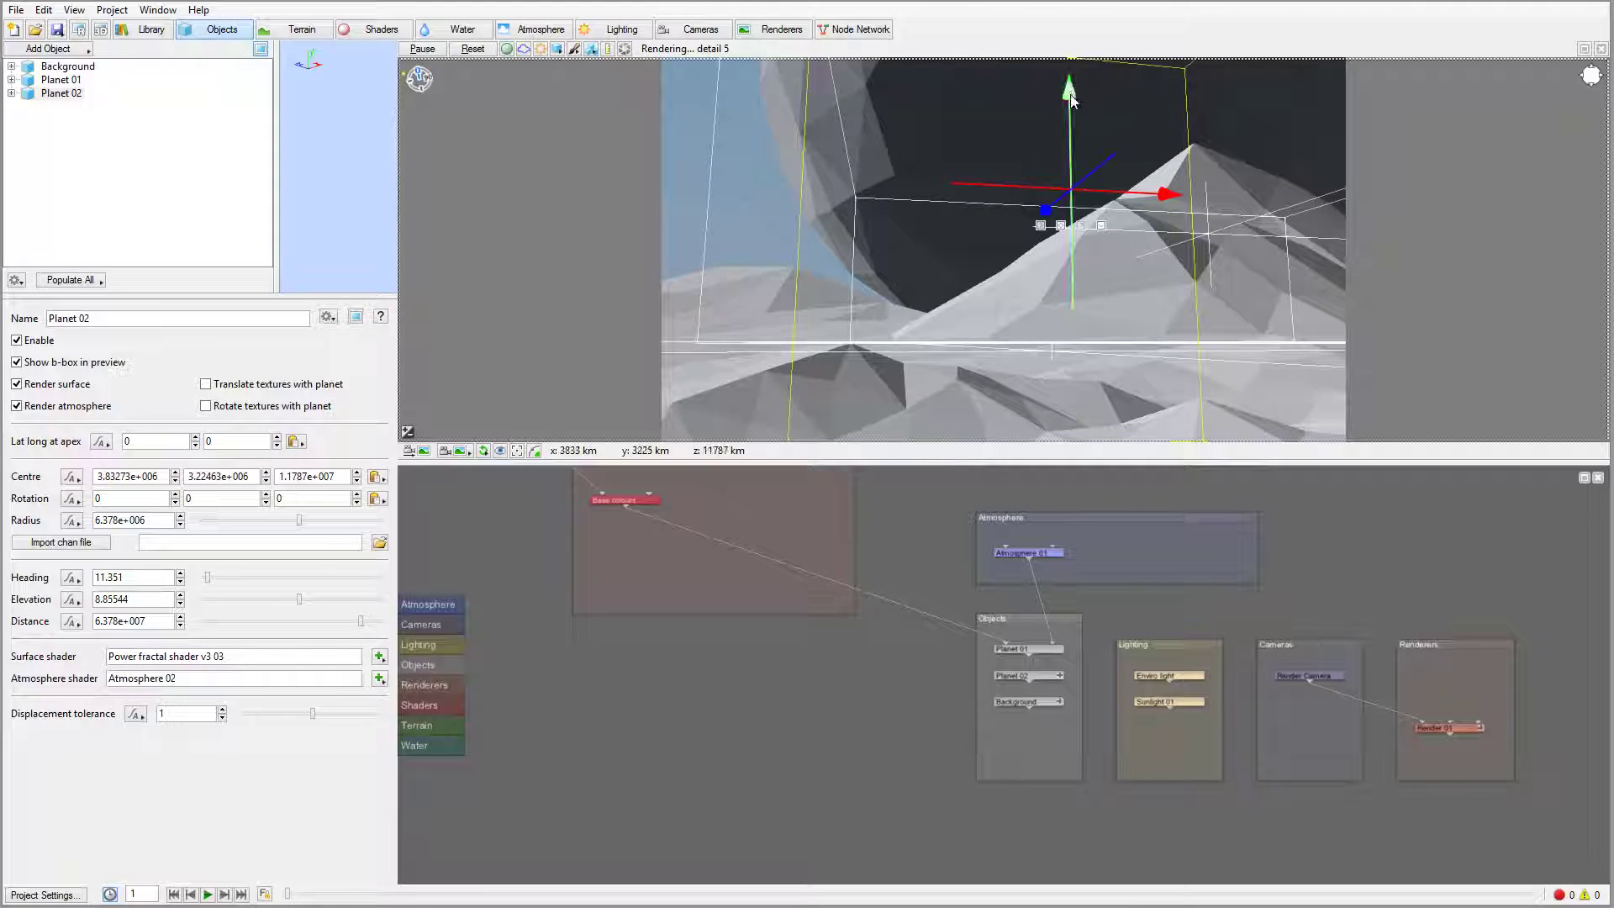
left_click_drag(1072, 101, 1074, 77)
left_click_drag(1176, 168, 1235, 171)
left_click_drag(1152, 89, 1151, 71)
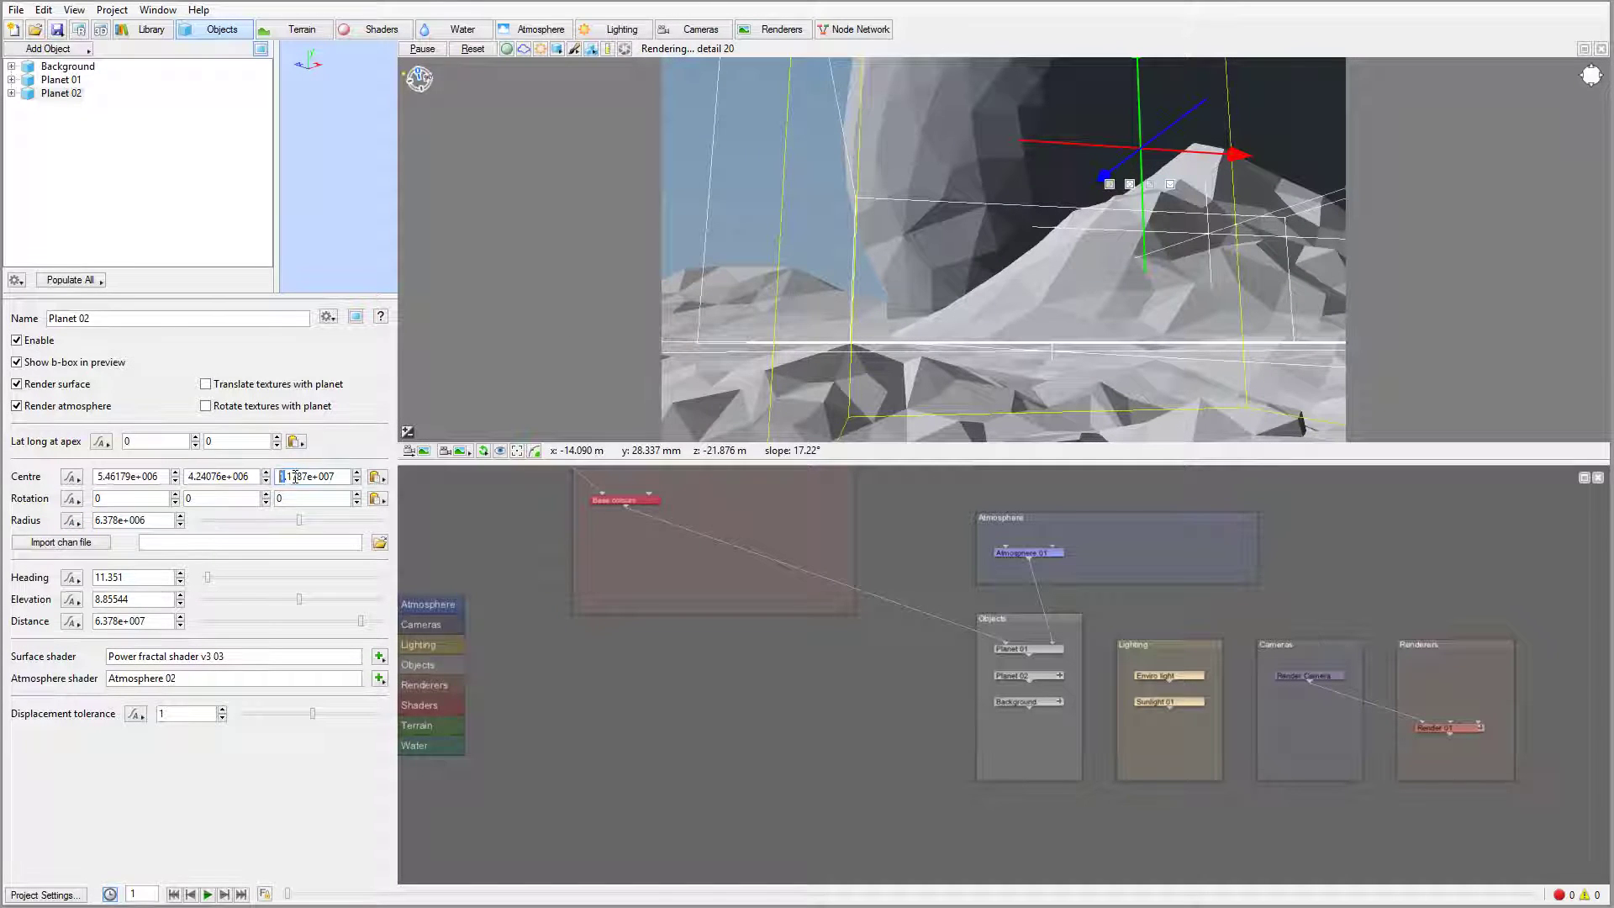
Set Centre Z to 2.1787e+007 and shift the planet higher and to the right.
type("2")
key("Return")
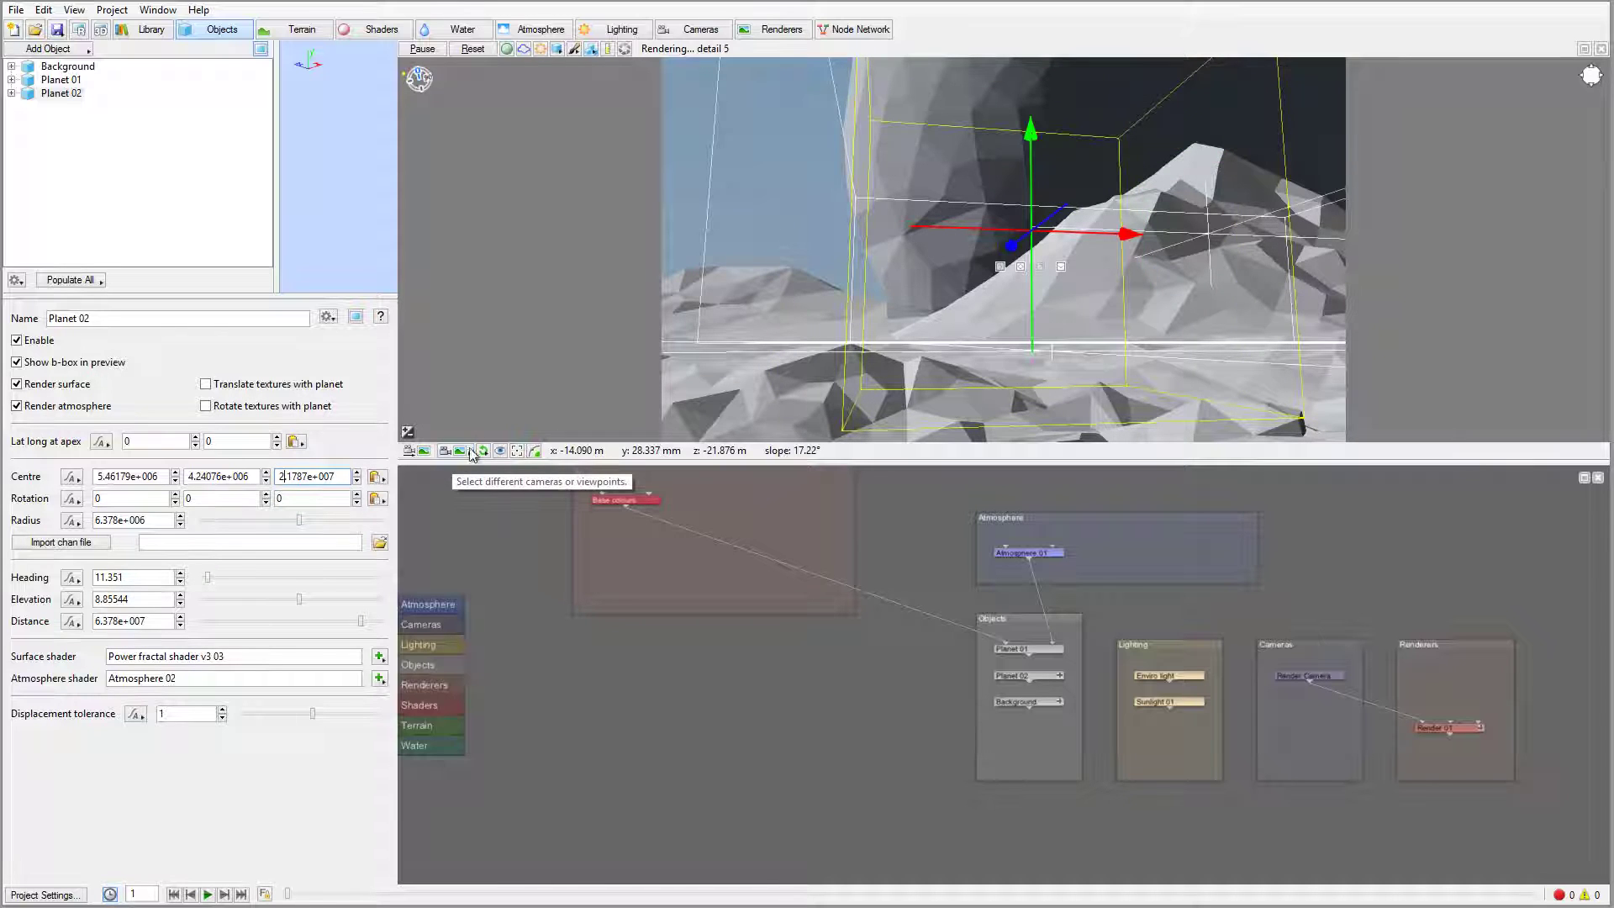
left_click_drag(1129, 233, 1178, 235)
left_click_drag(1085, 136, 1097, 84)
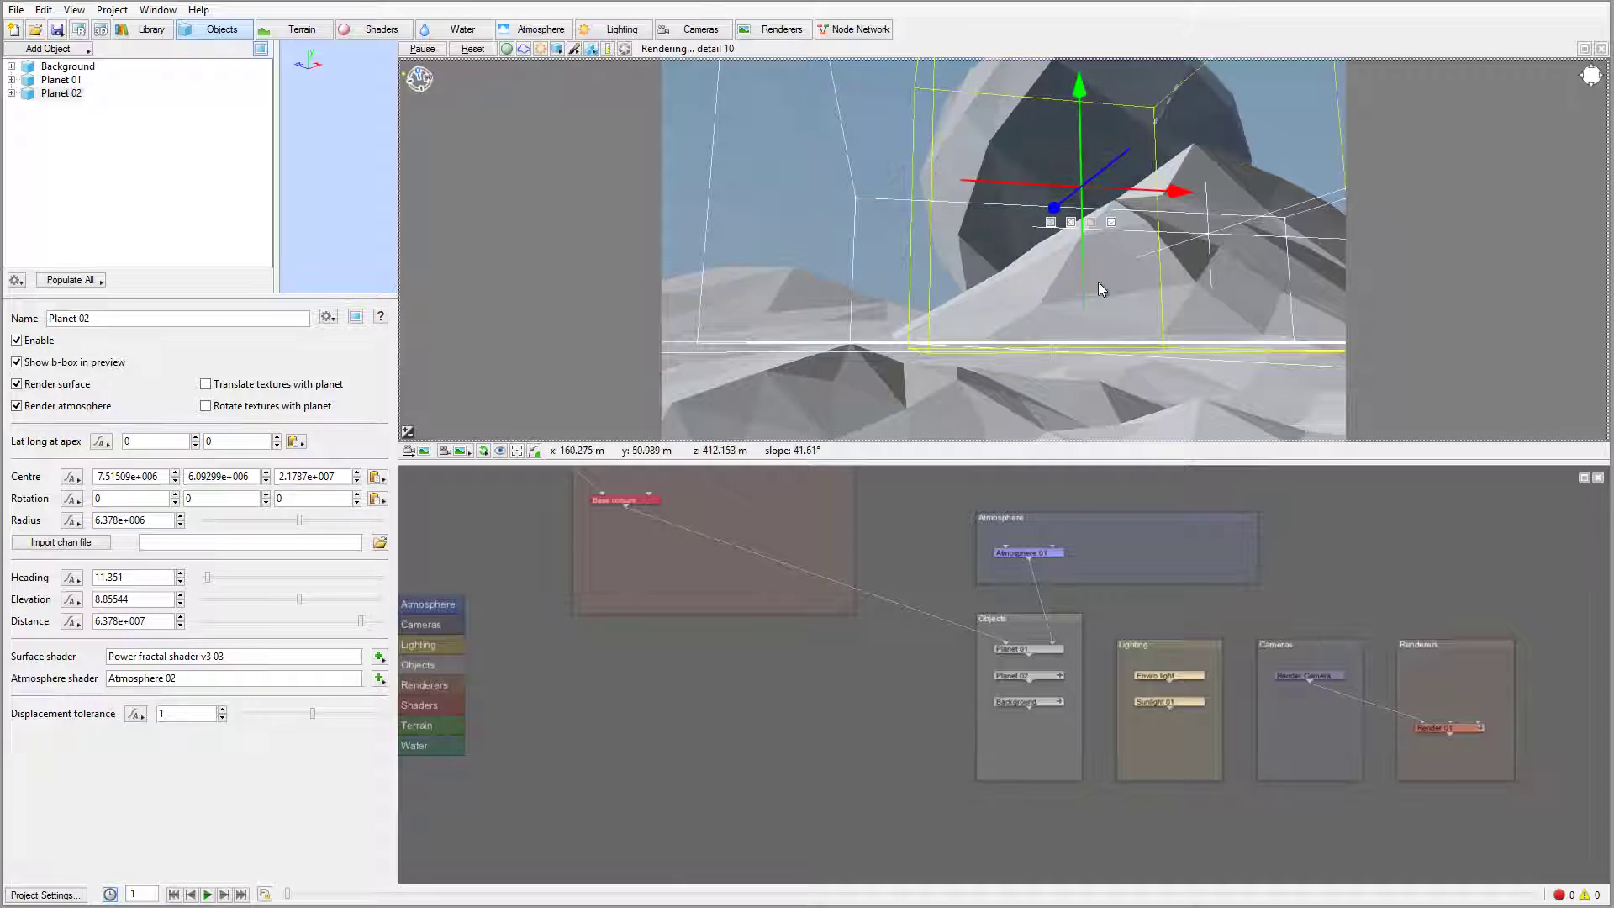
middle_click_drag(1098, 286, 1144, 236)
key("Page_Up")
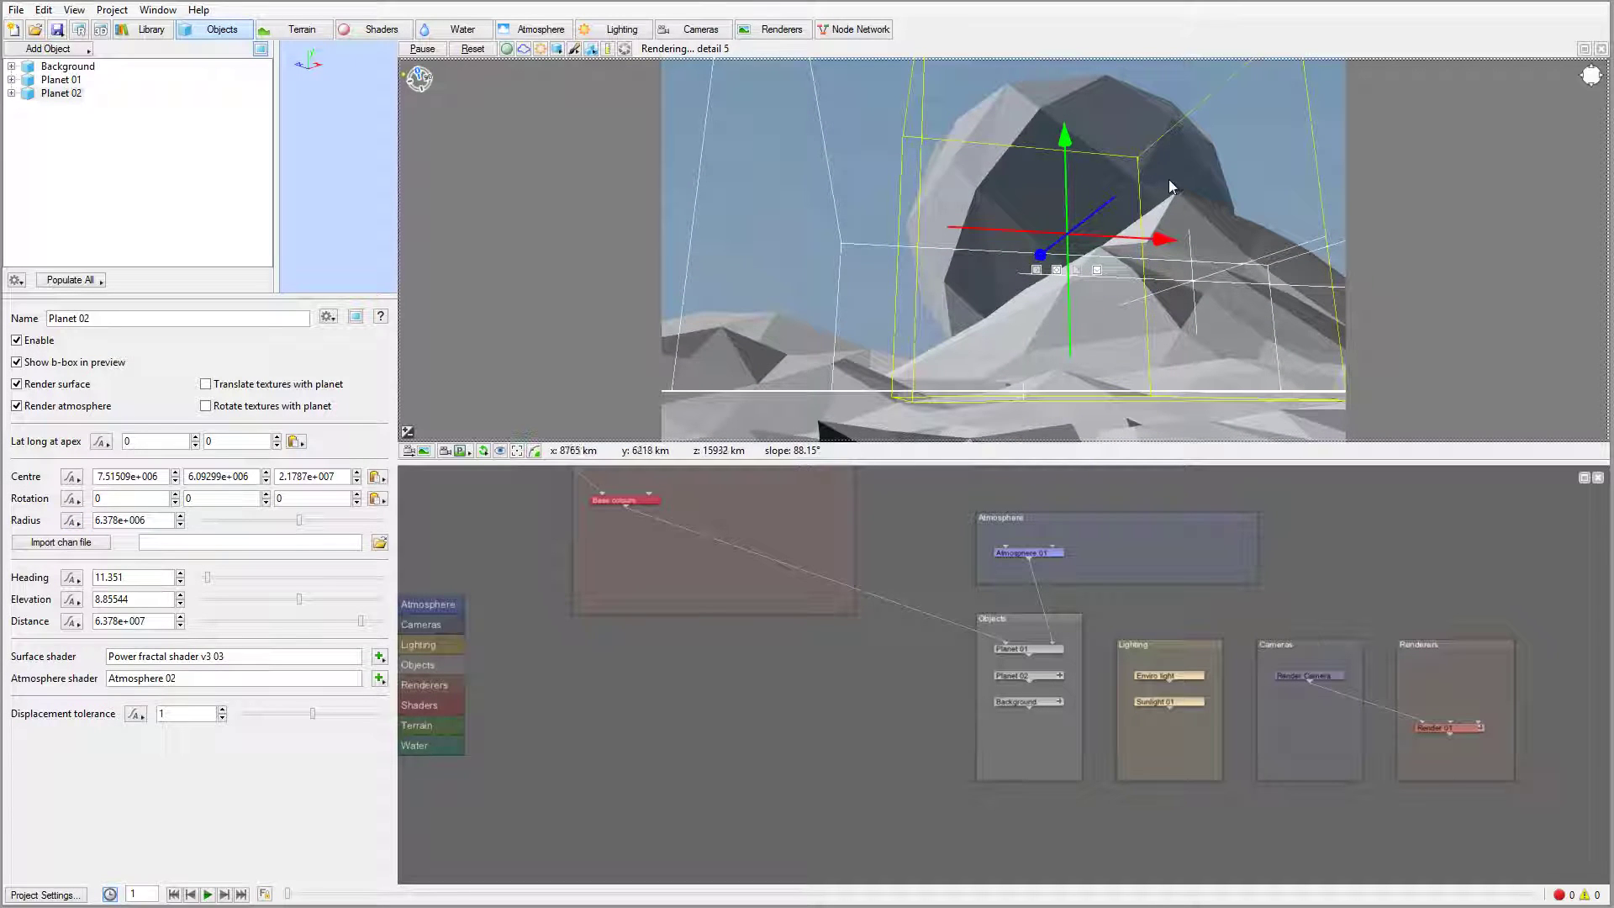
left_click_drag(1066, 137, 1071, 94)
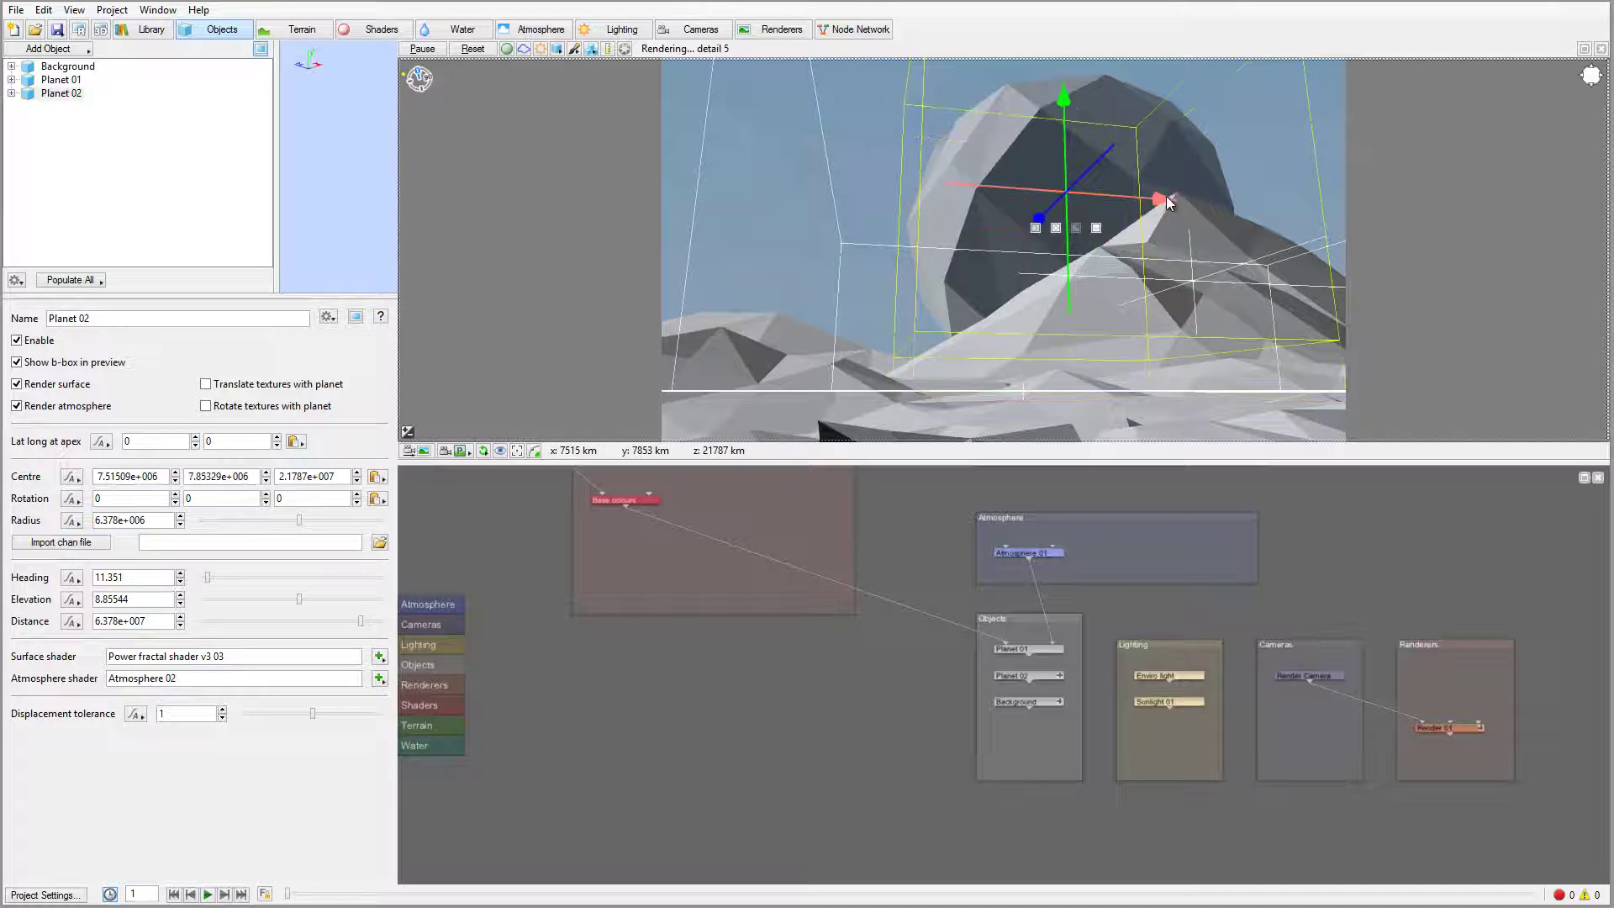
left_click_drag(1167, 195, 1198, 175)
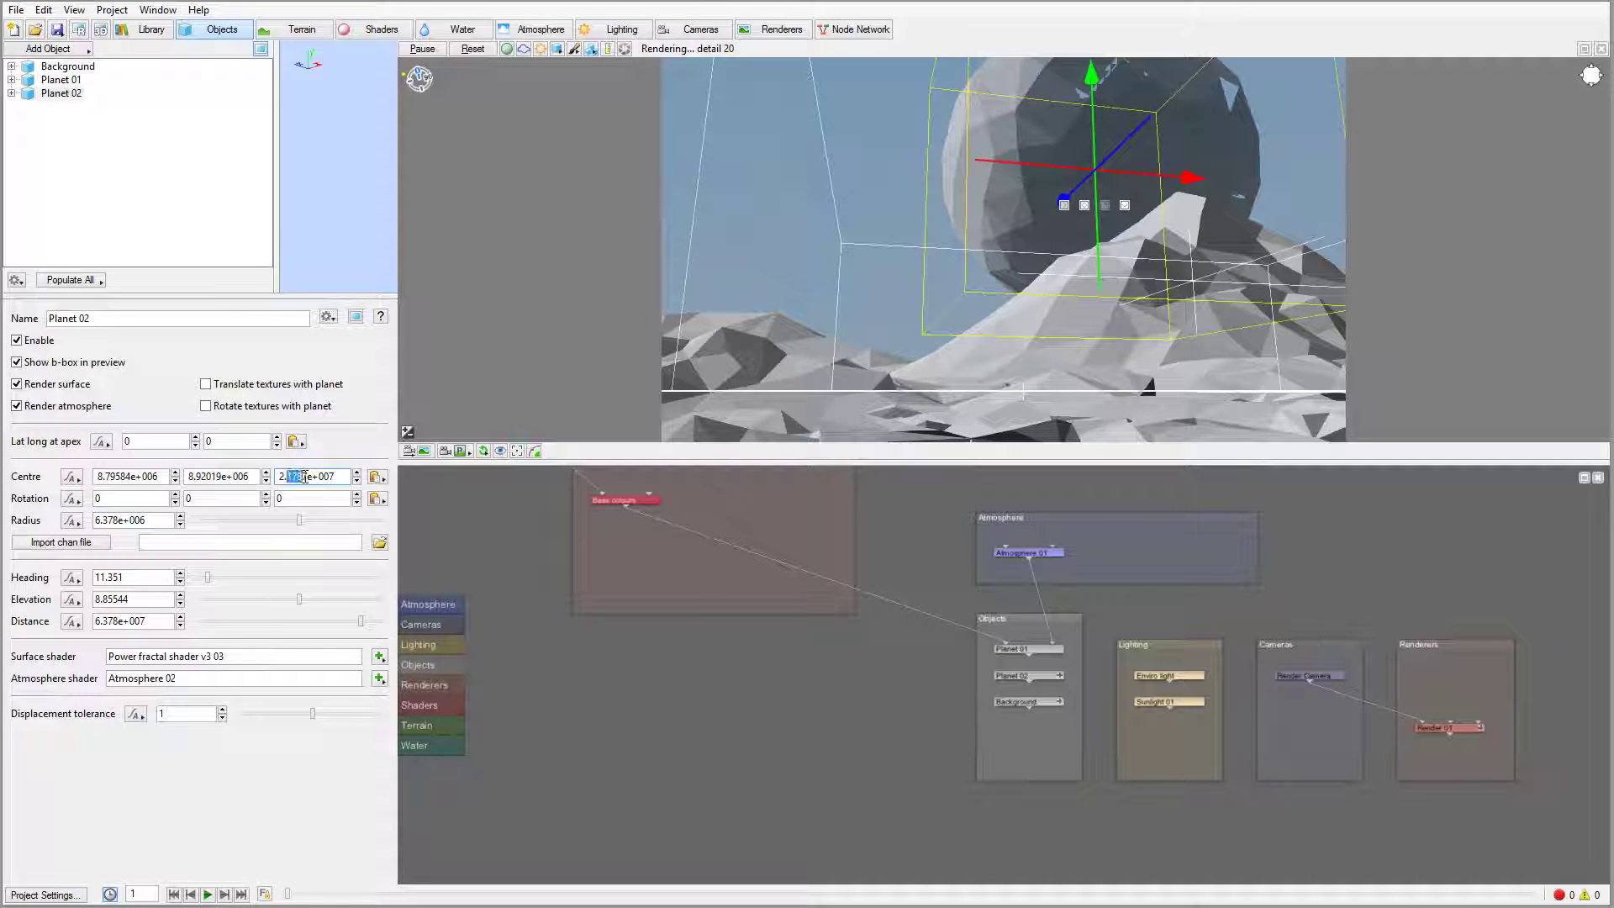
Set Centre Z to 1.6e+007 and move the planet left and lower above the peak.
left_click_drag(305, 477, 311, 480)
type("0")
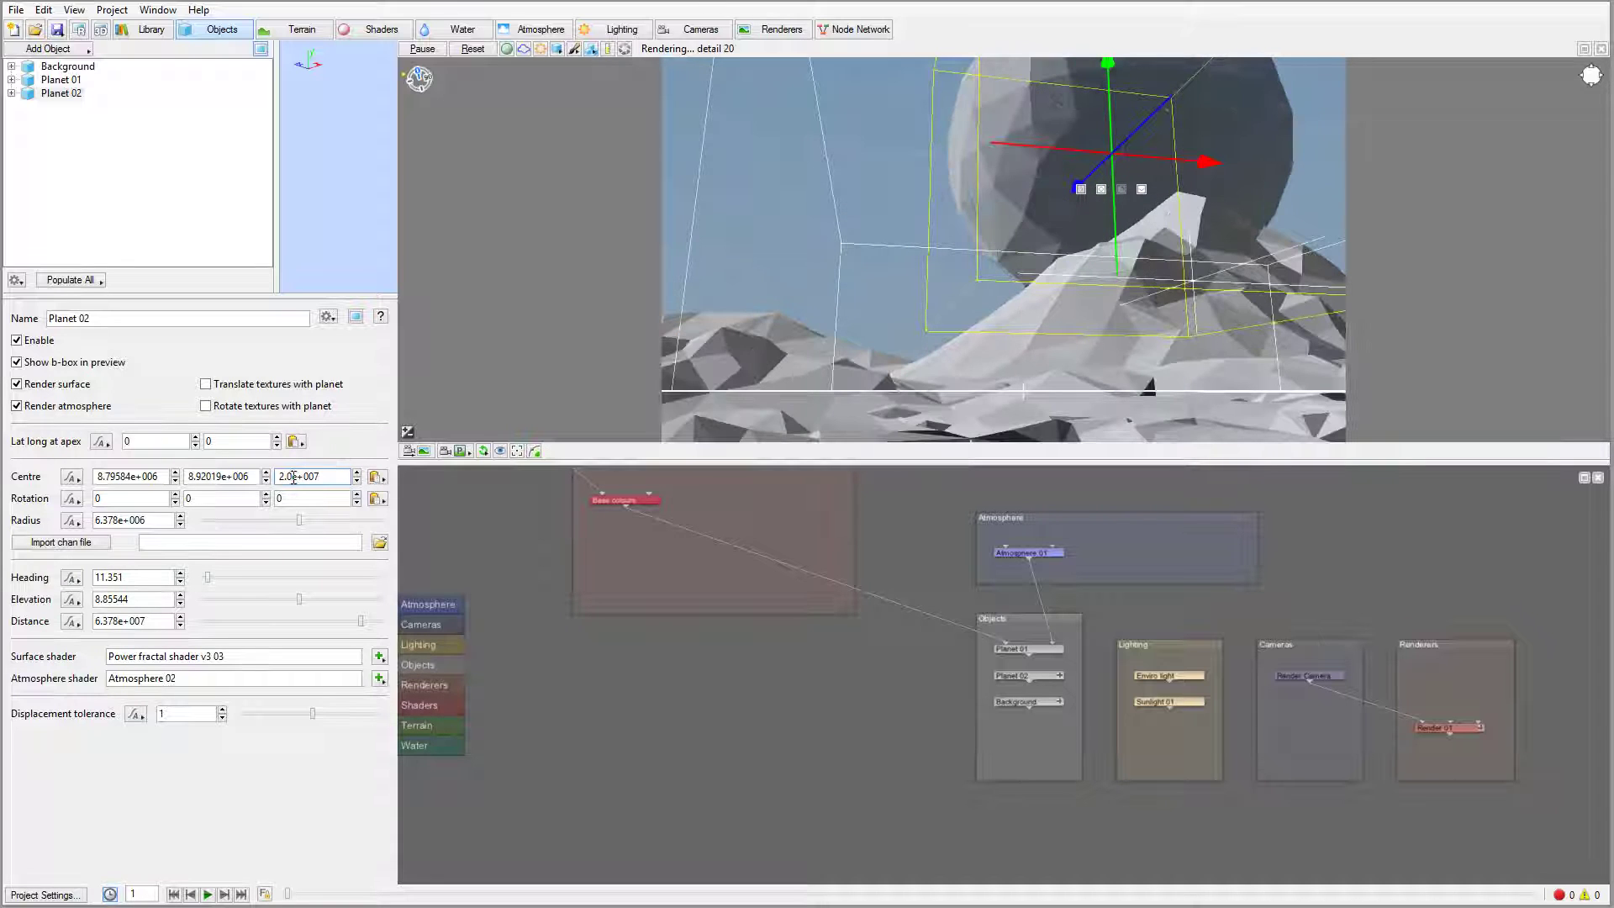
type("1.")
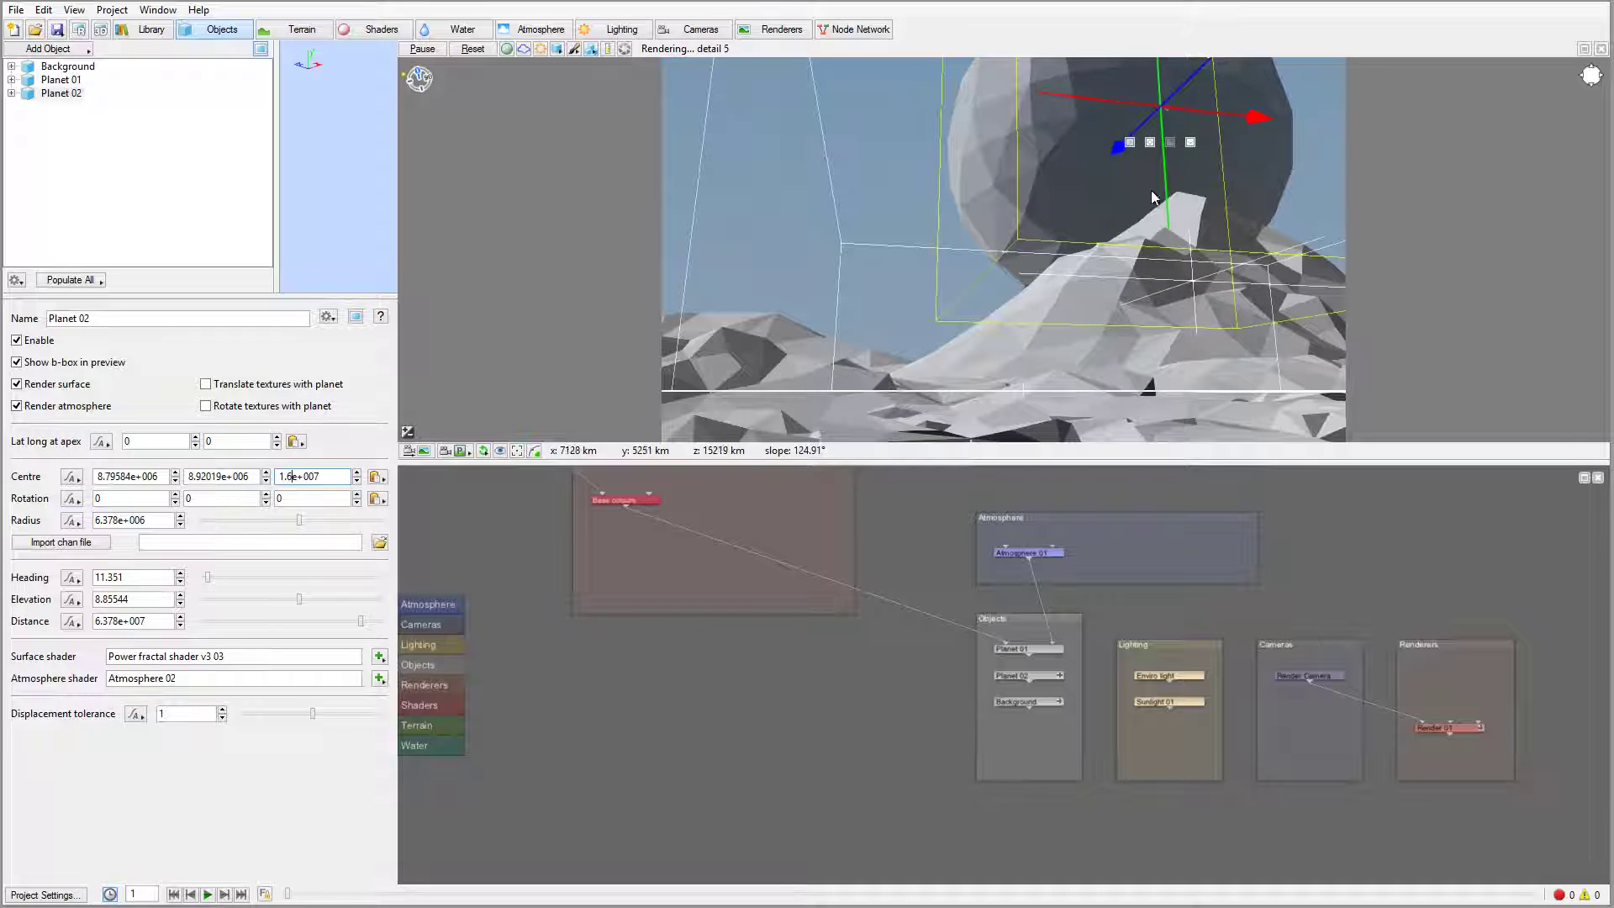
type("6")
left_click_drag(1290, 123, 1214, 116)
left_click_drag(1108, 74, 1107, 123)
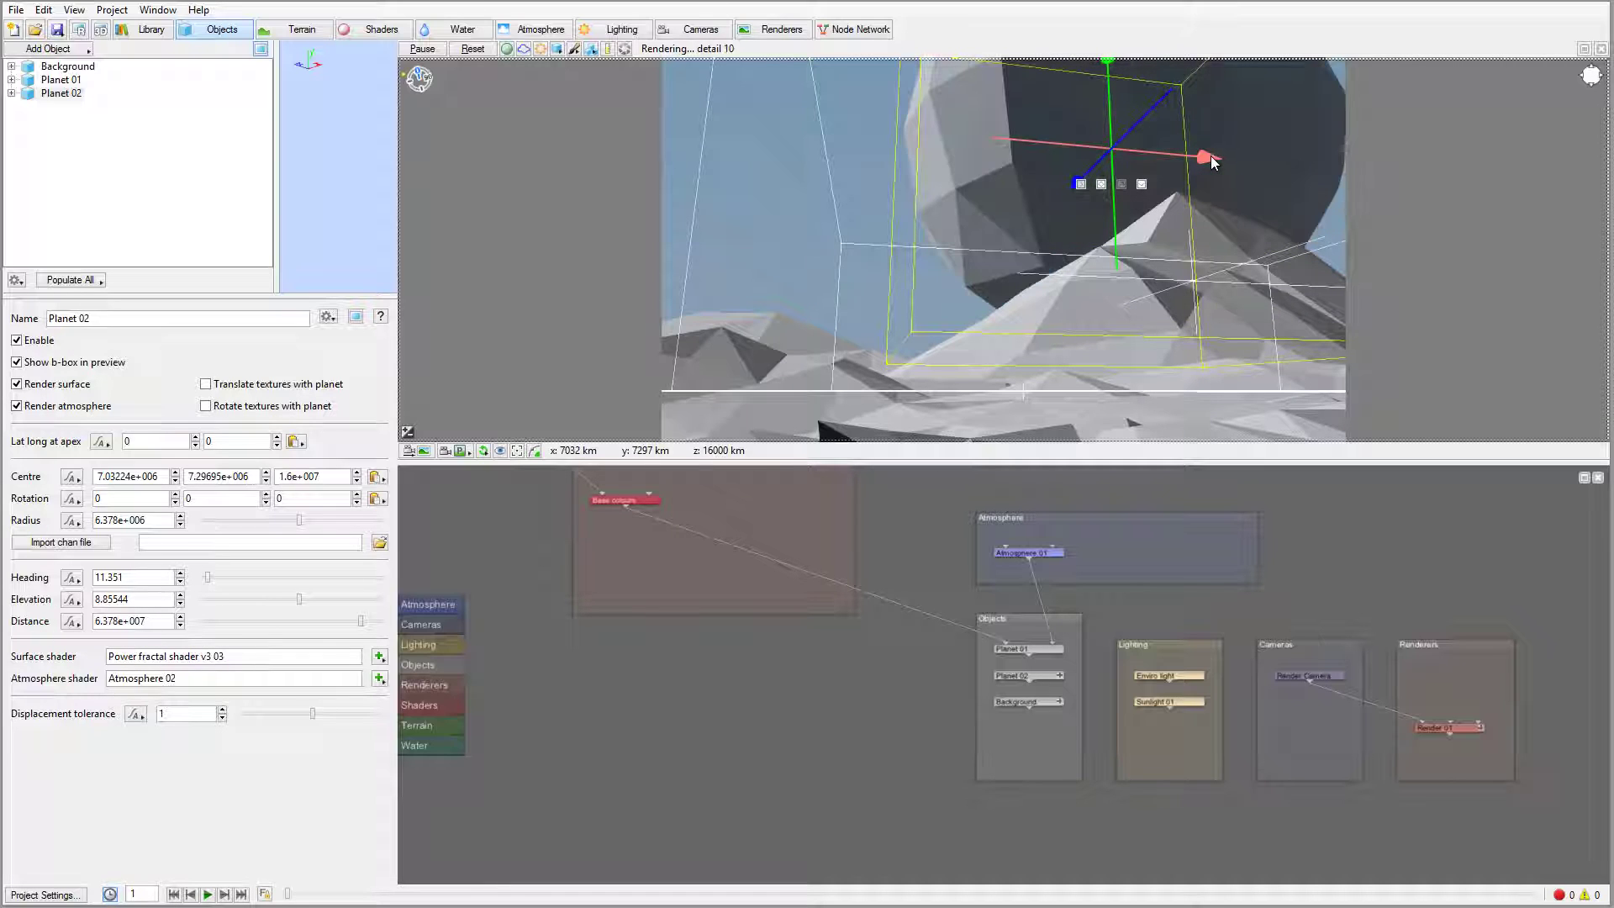
left_click_drag(1211, 160, 1168, 157)
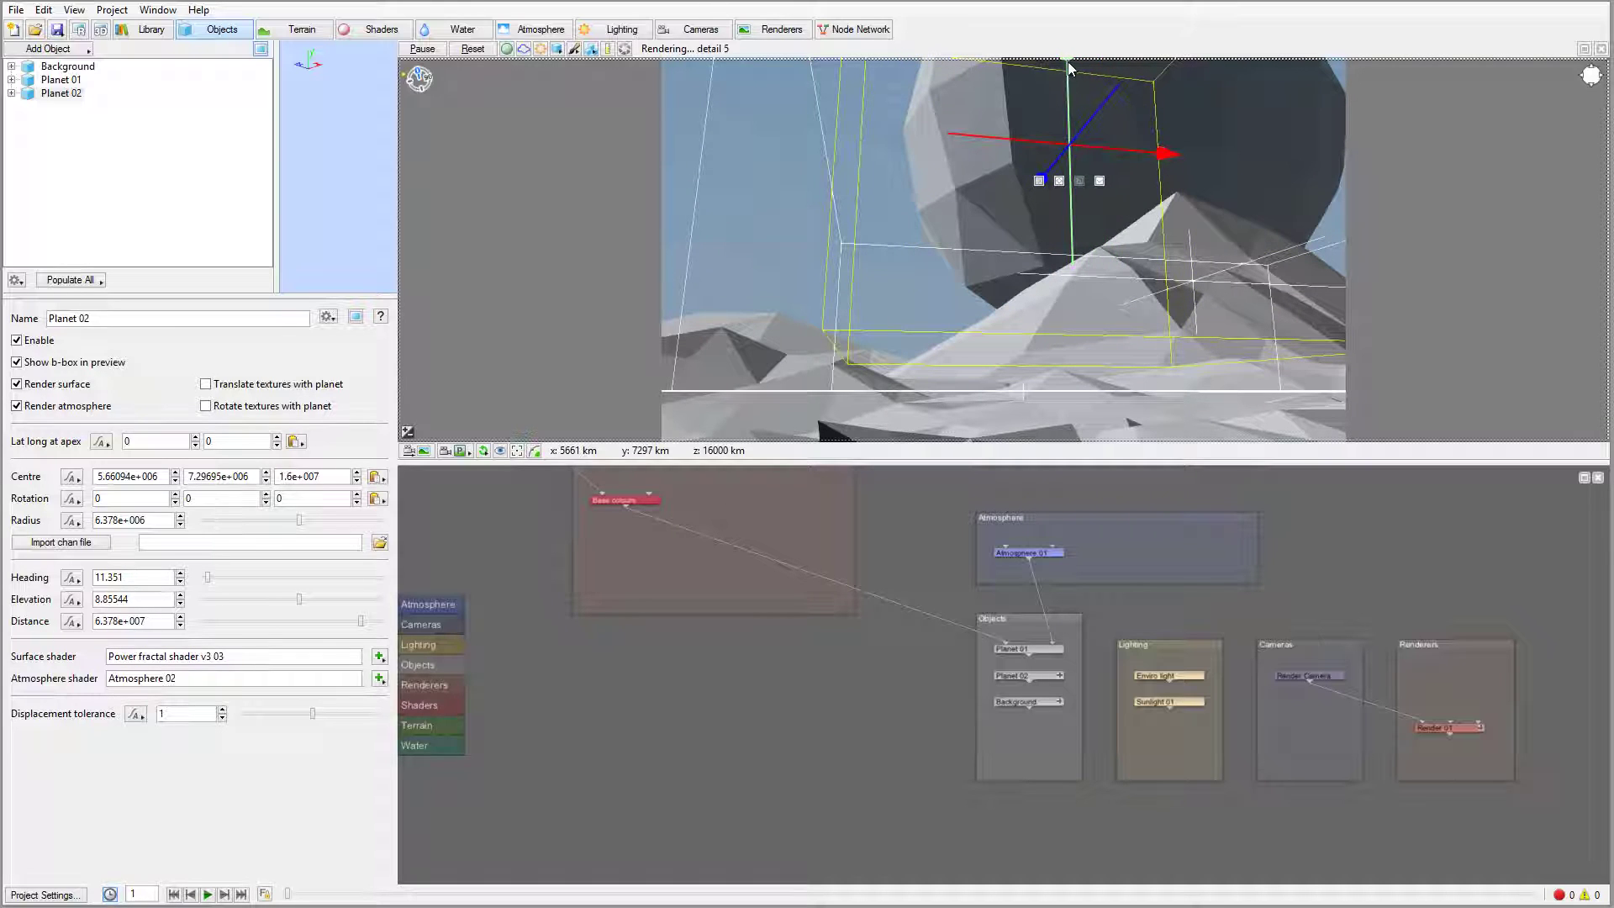
left_click_drag(1069, 69, 1070, 82)
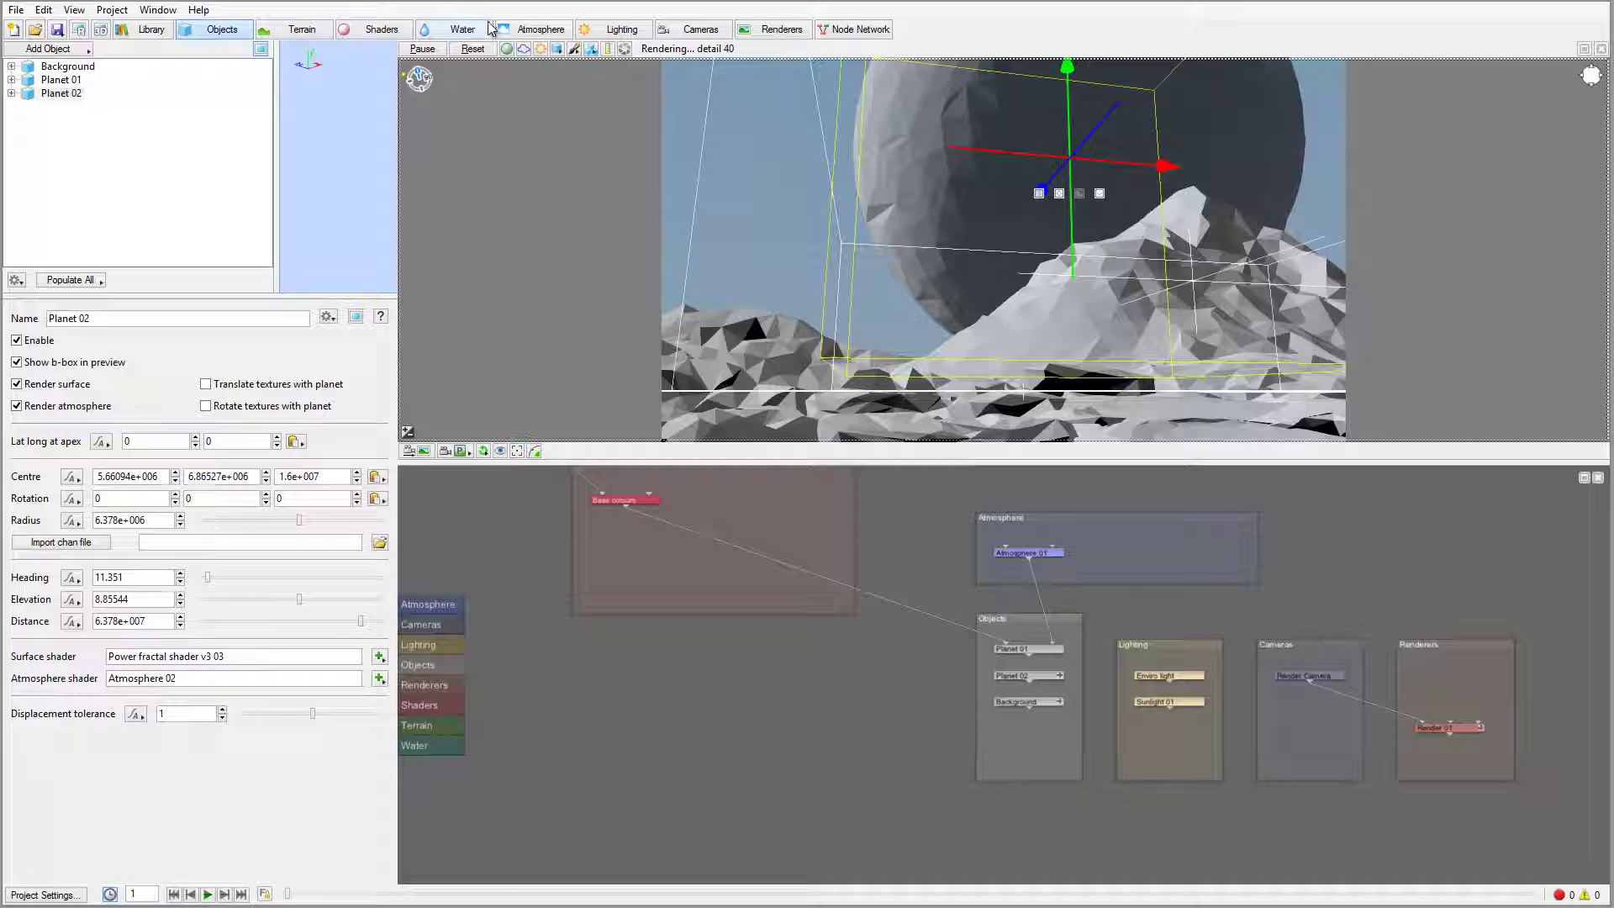
Set Atmosphere 02's haze density and bluesky density to 0.
left_click(537, 28)
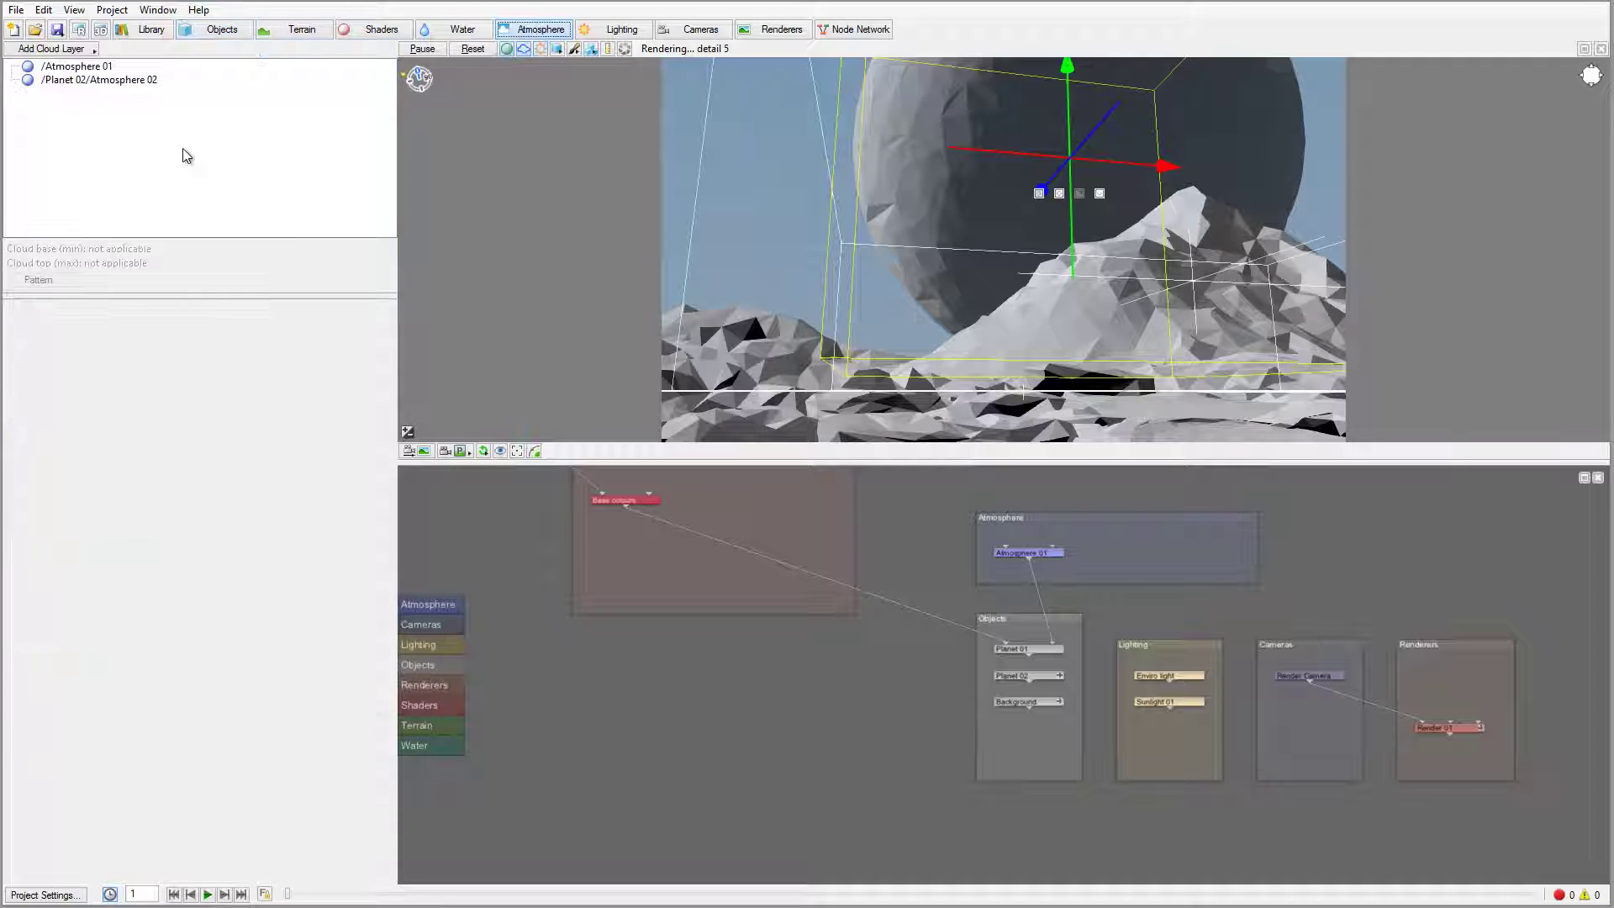
left_click(117, 80)
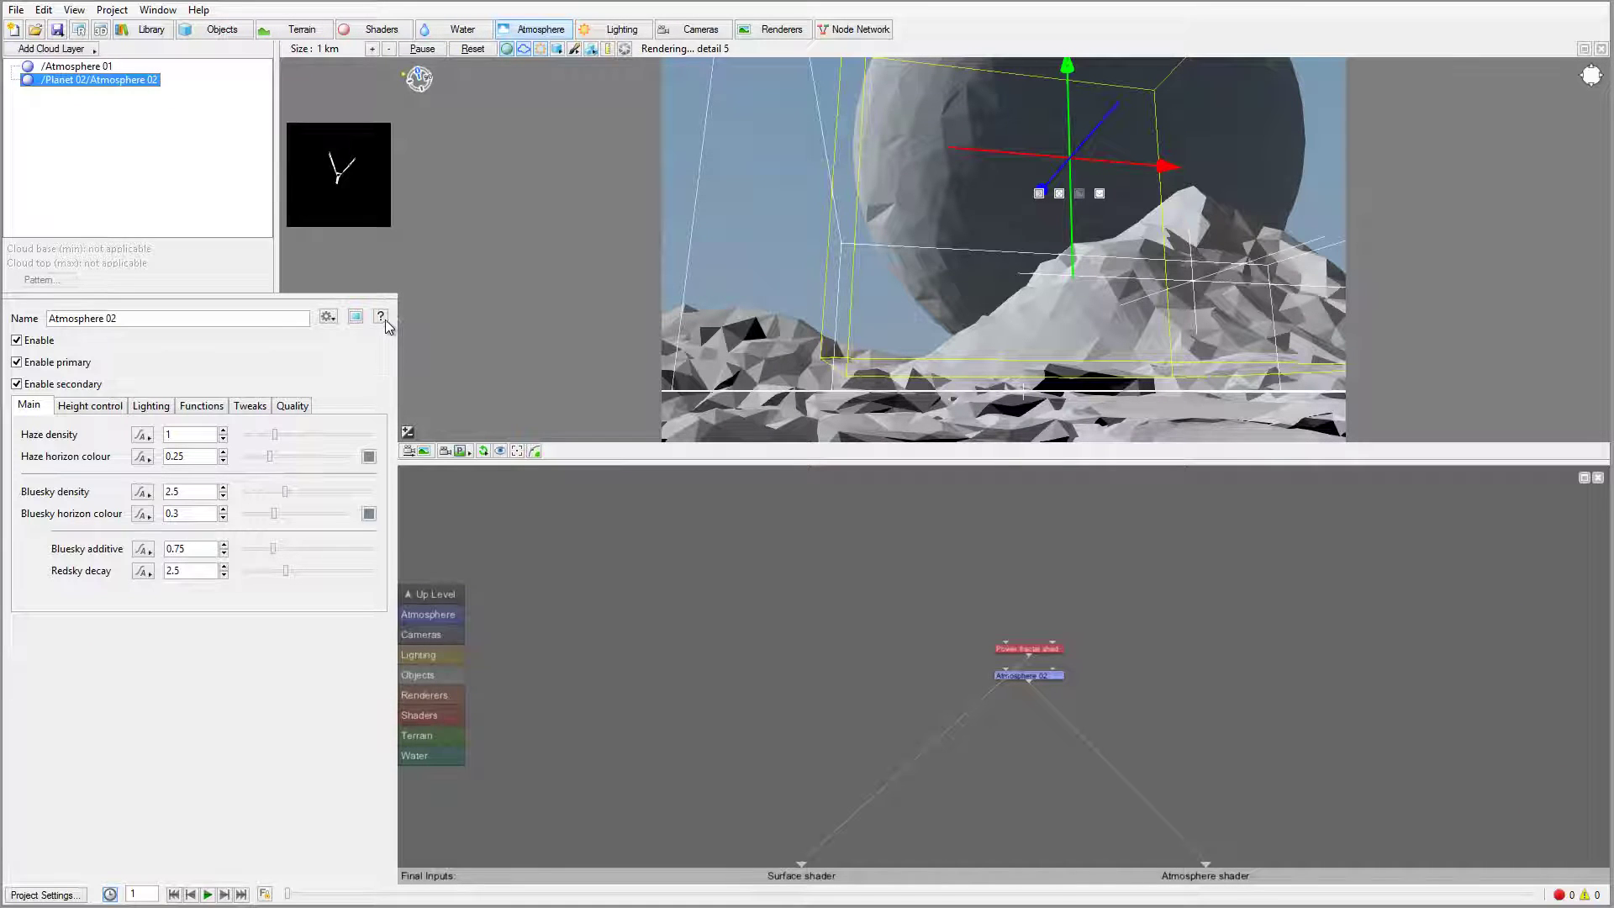
left_click_drag(269, 455, 244, 434)
left_click_drag(283, 492, 212, 514)
Adjust Atmosphere 02's ceiling and set haze exp height to 5125, then return to Terrain.
left_click(90, 406)
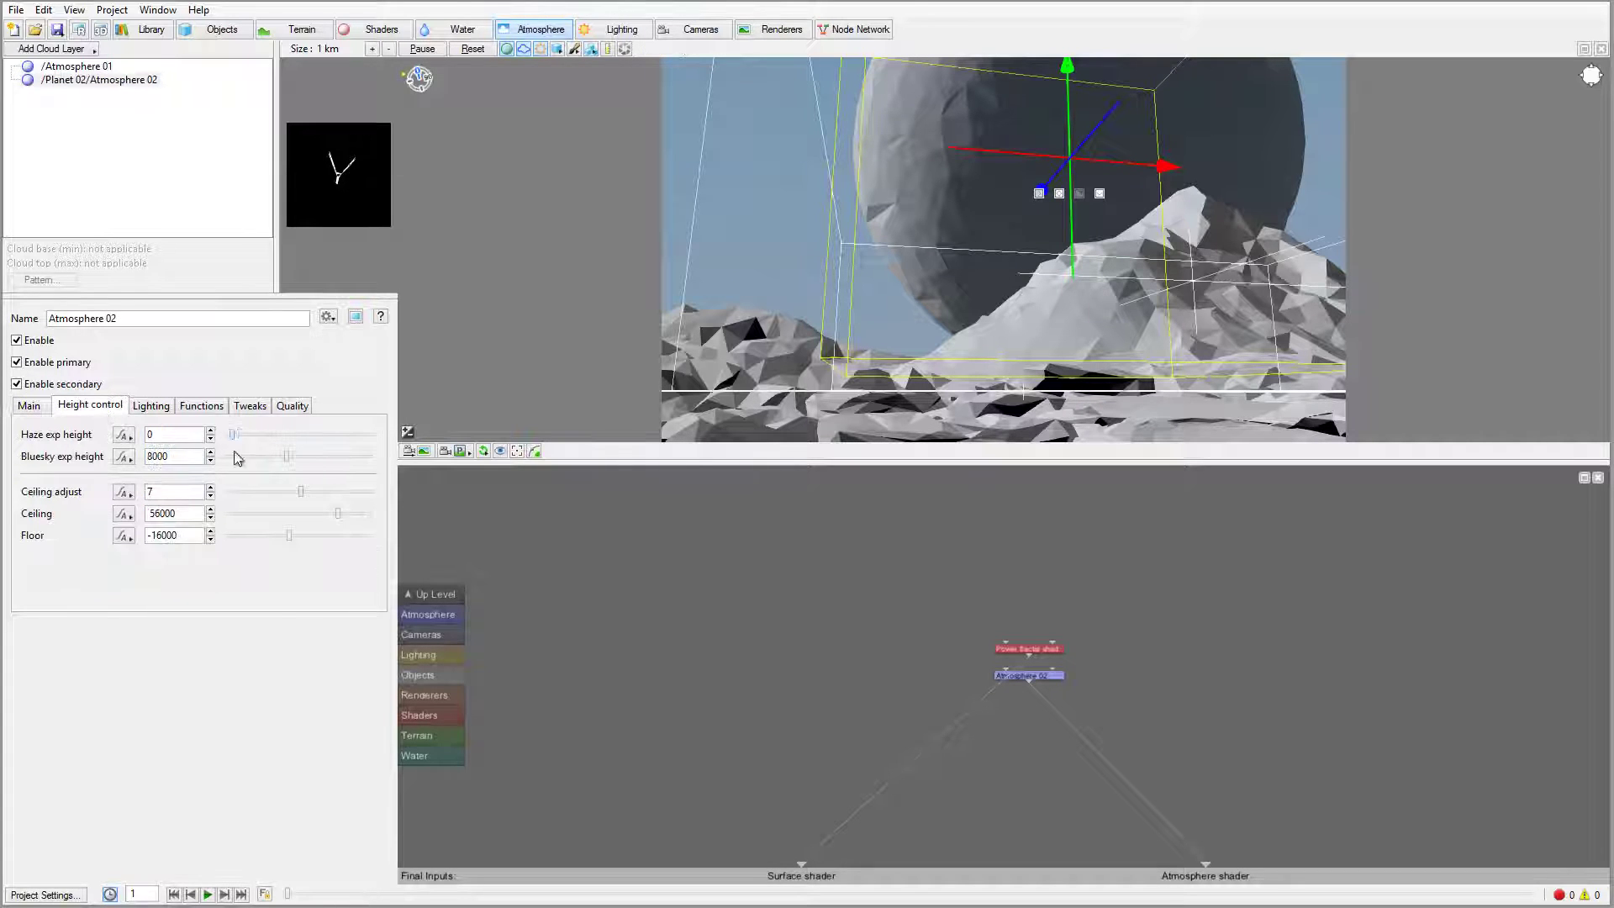
left_click(292, 493)
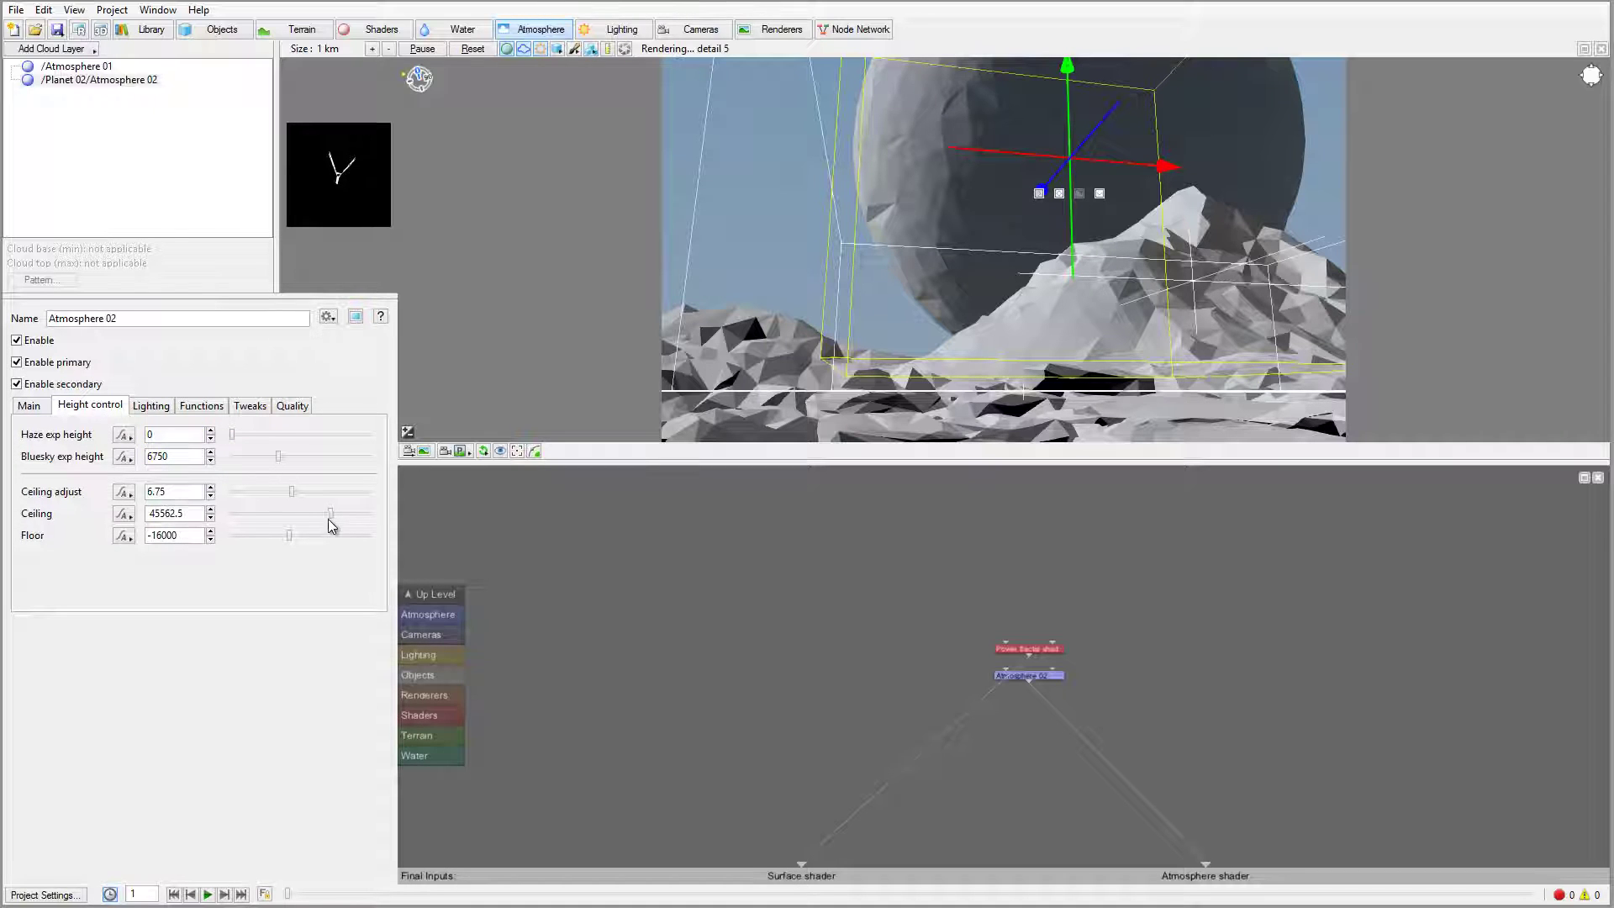
left_click_drag(331, 514, 200, 505)
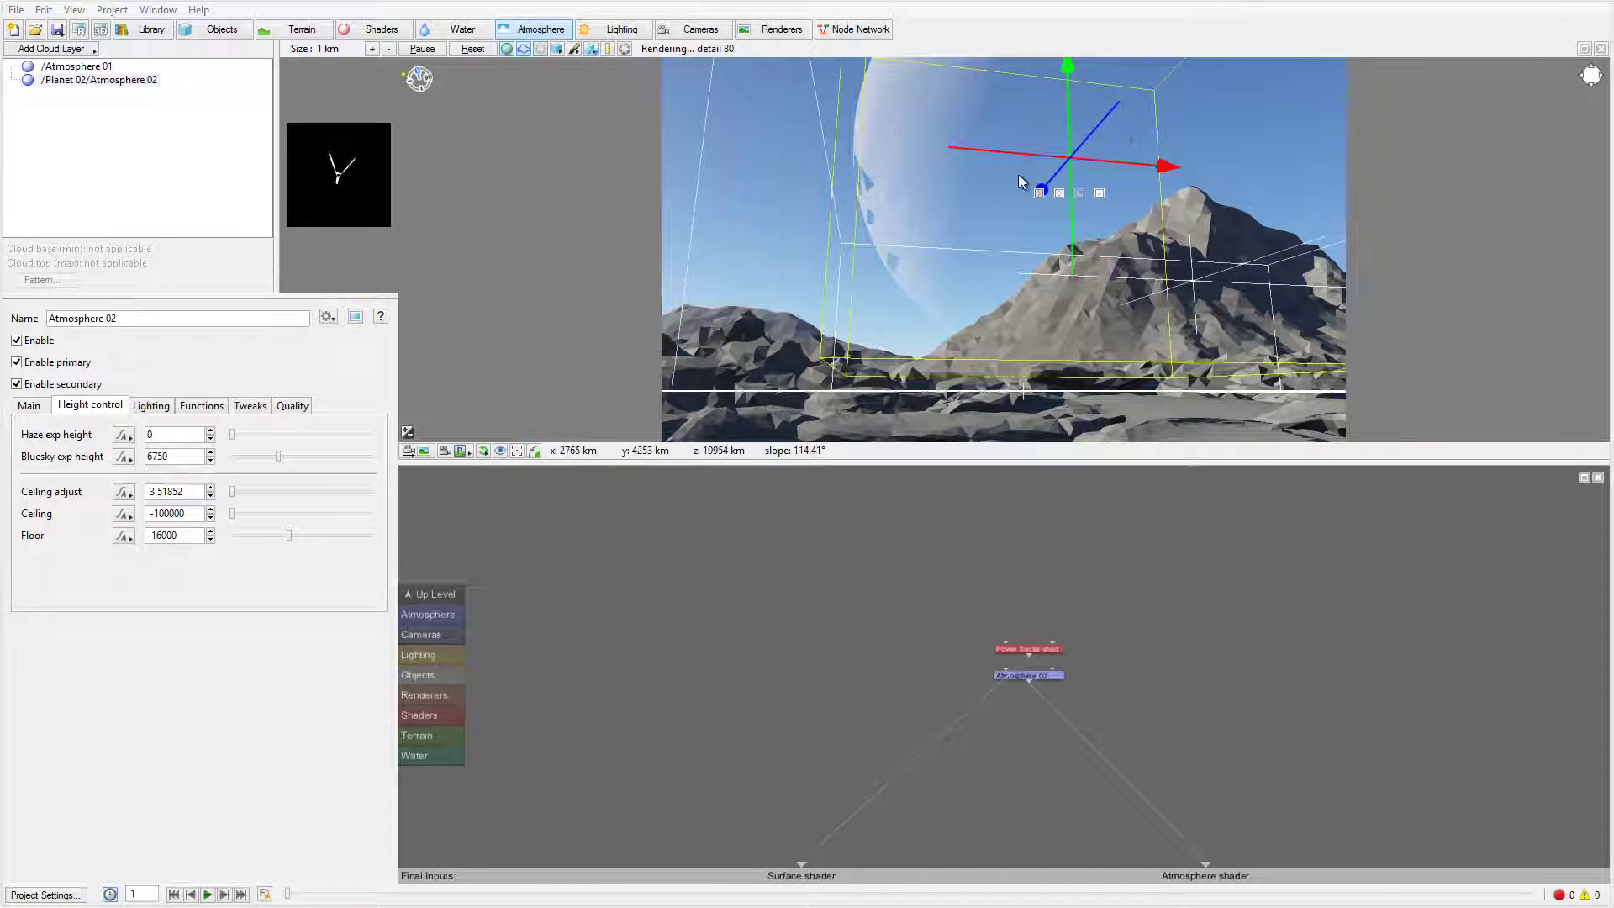
mouse_move(233, 513)
left_mouse_down()
mouse_move(284, 514)
mouse_move(256, 498)
left_mouse_up()
left_click_drag(232, 433, 268, 434)
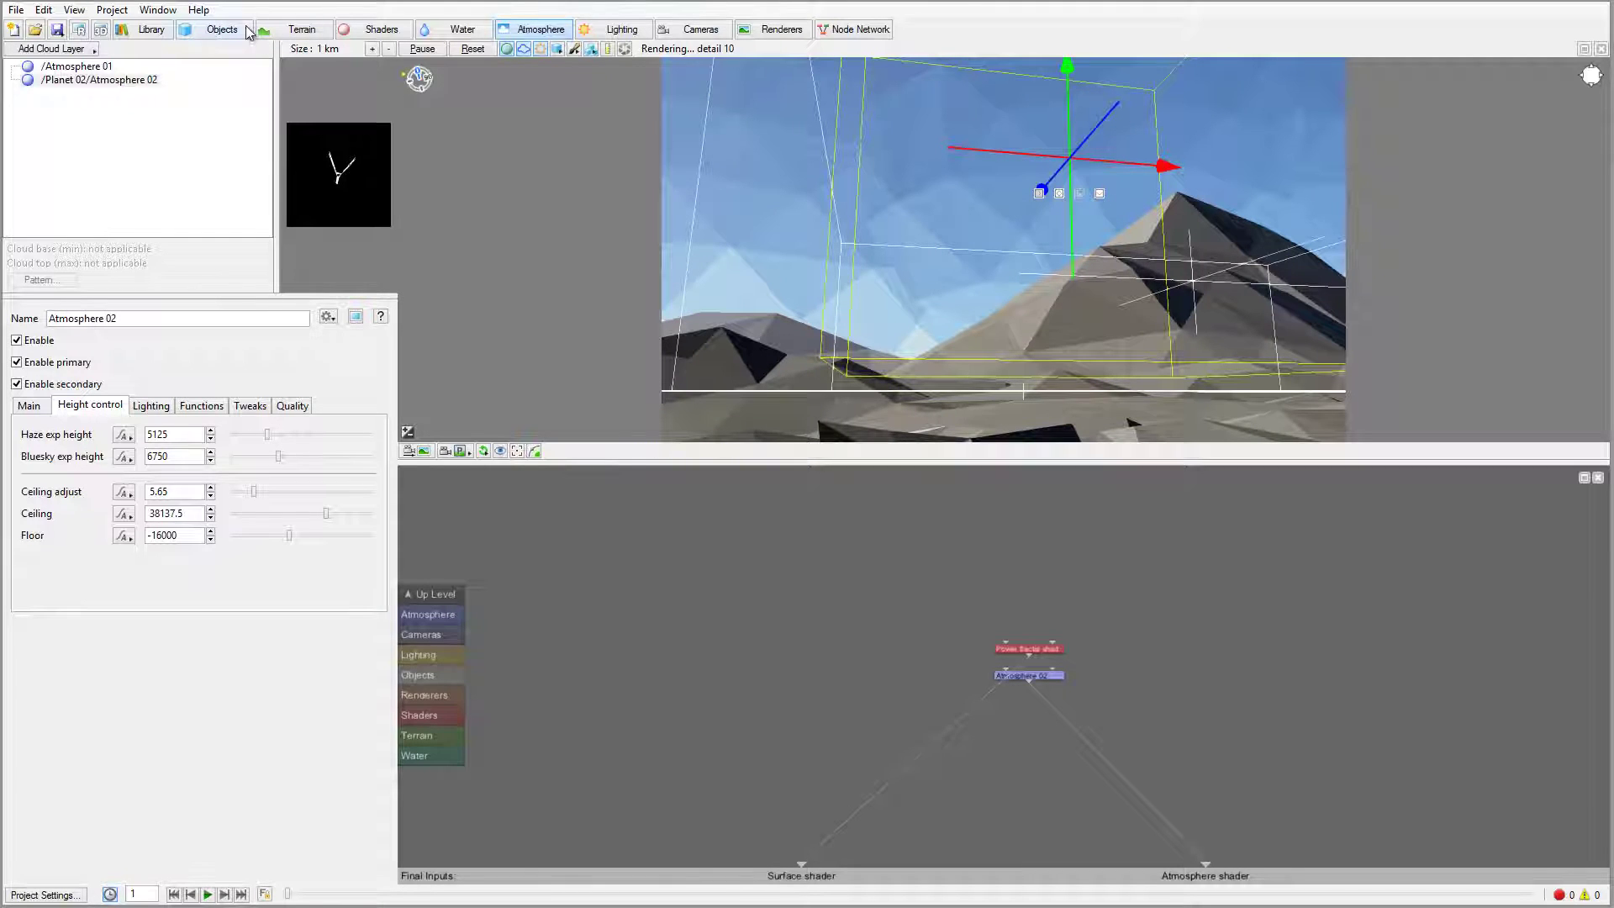
left_click(290, 30)
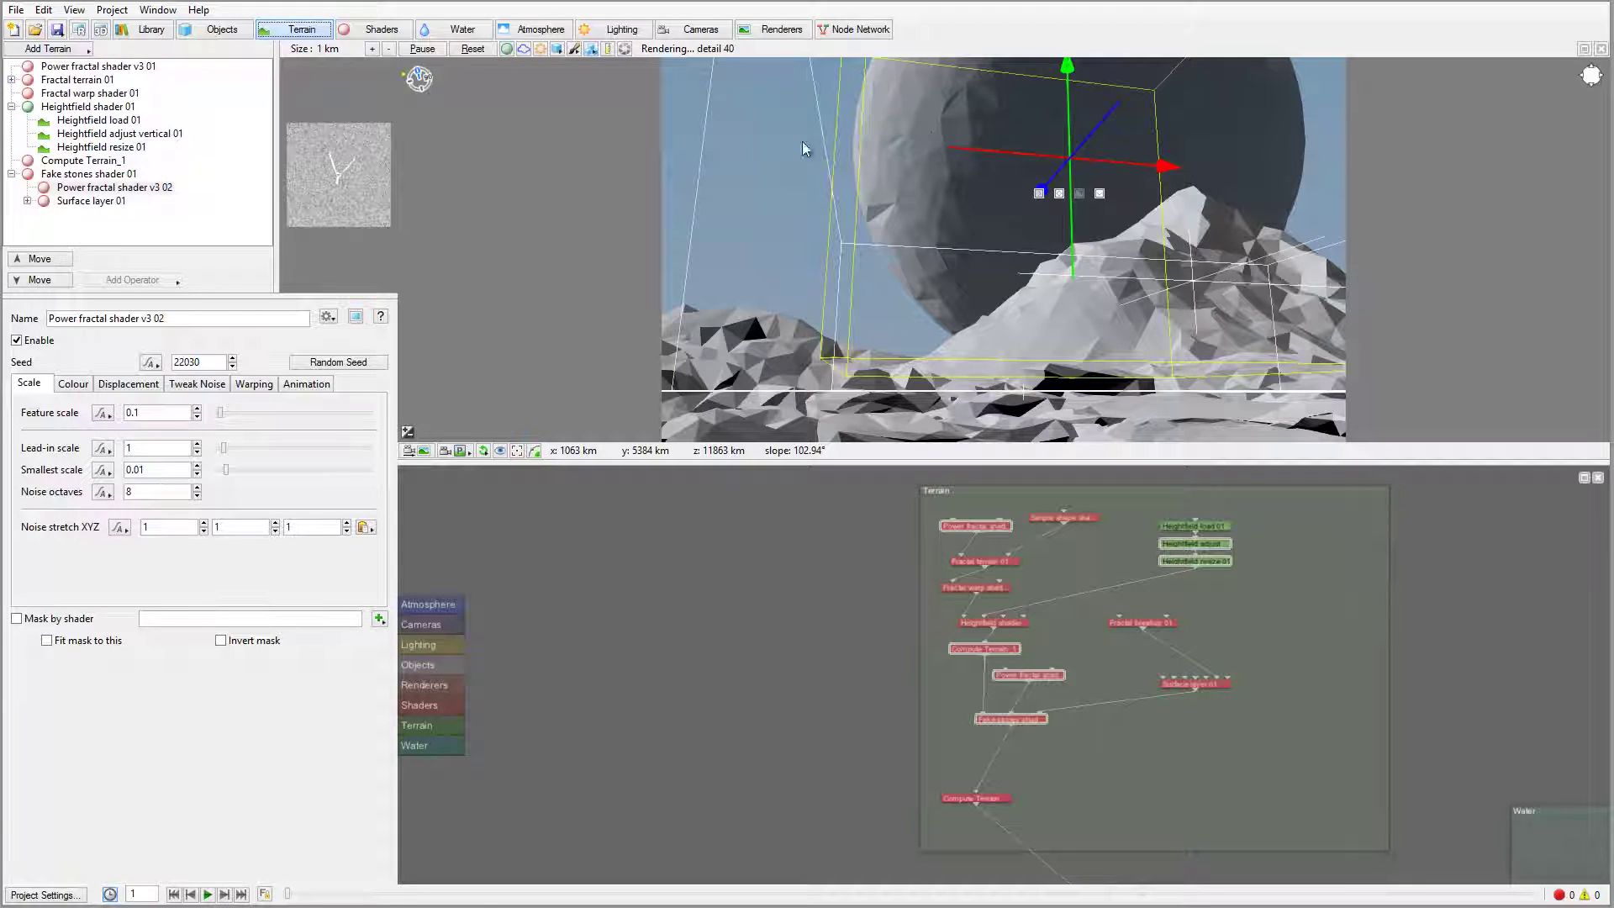
Show the Objects list with Planet 02's parameters.
left_click(222, 29)
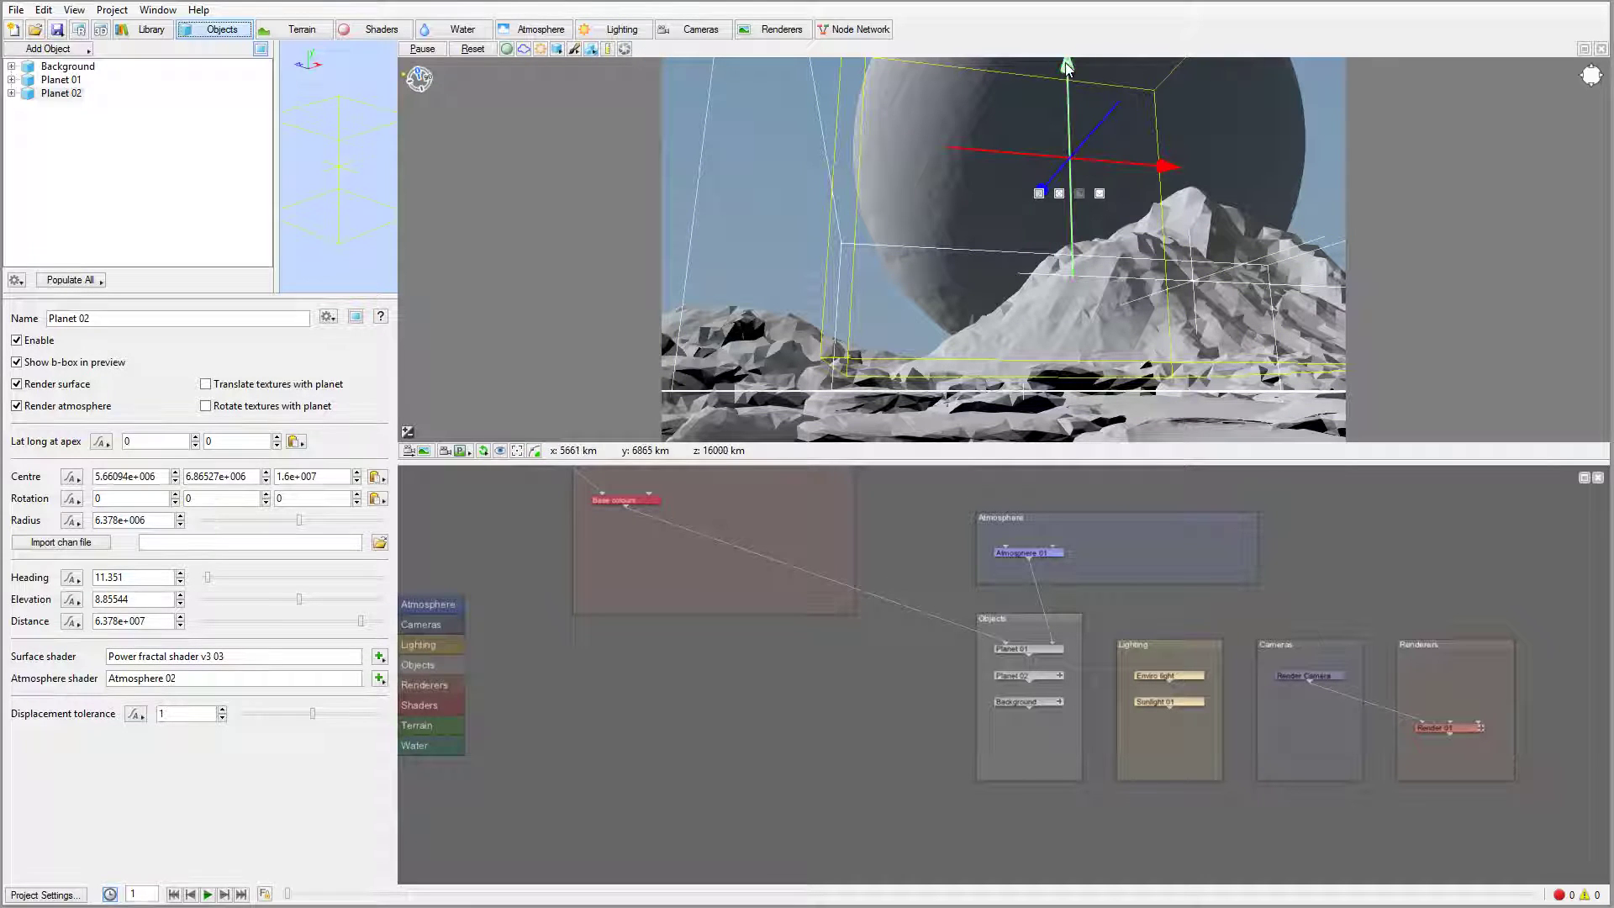
Move Planet 02 slightly down and right, then reframe the preview to check composition.
left_click_drag(1066, 67, 1070, 75)
left_click_drag(1158, 171, 1185, 173)
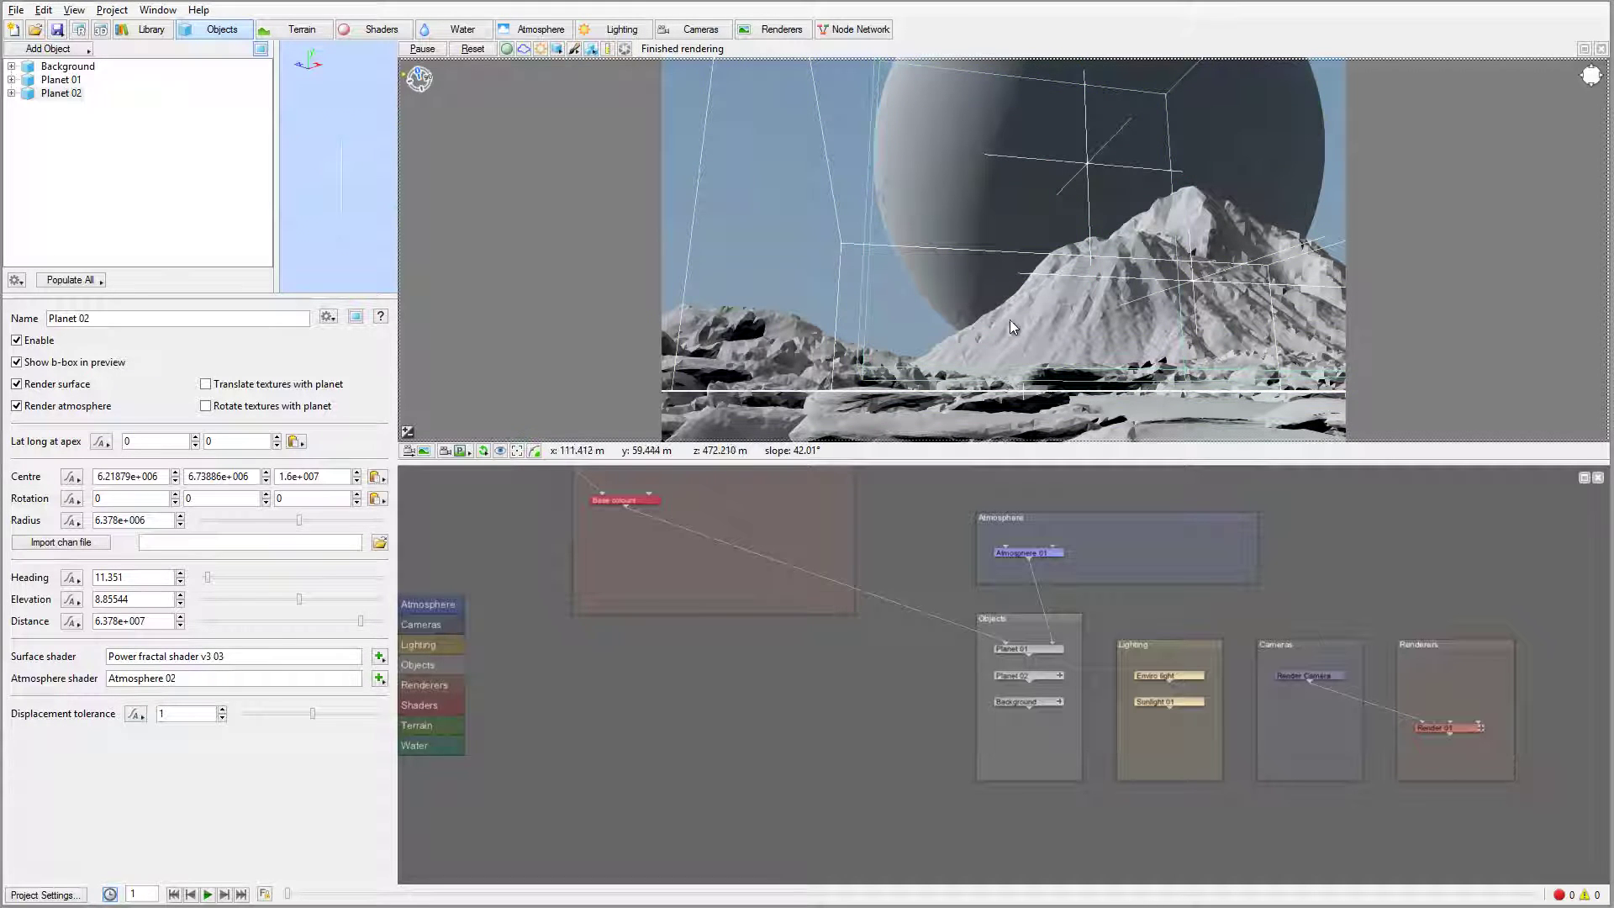
left_click_drag(1010, 320, 1070, 321)
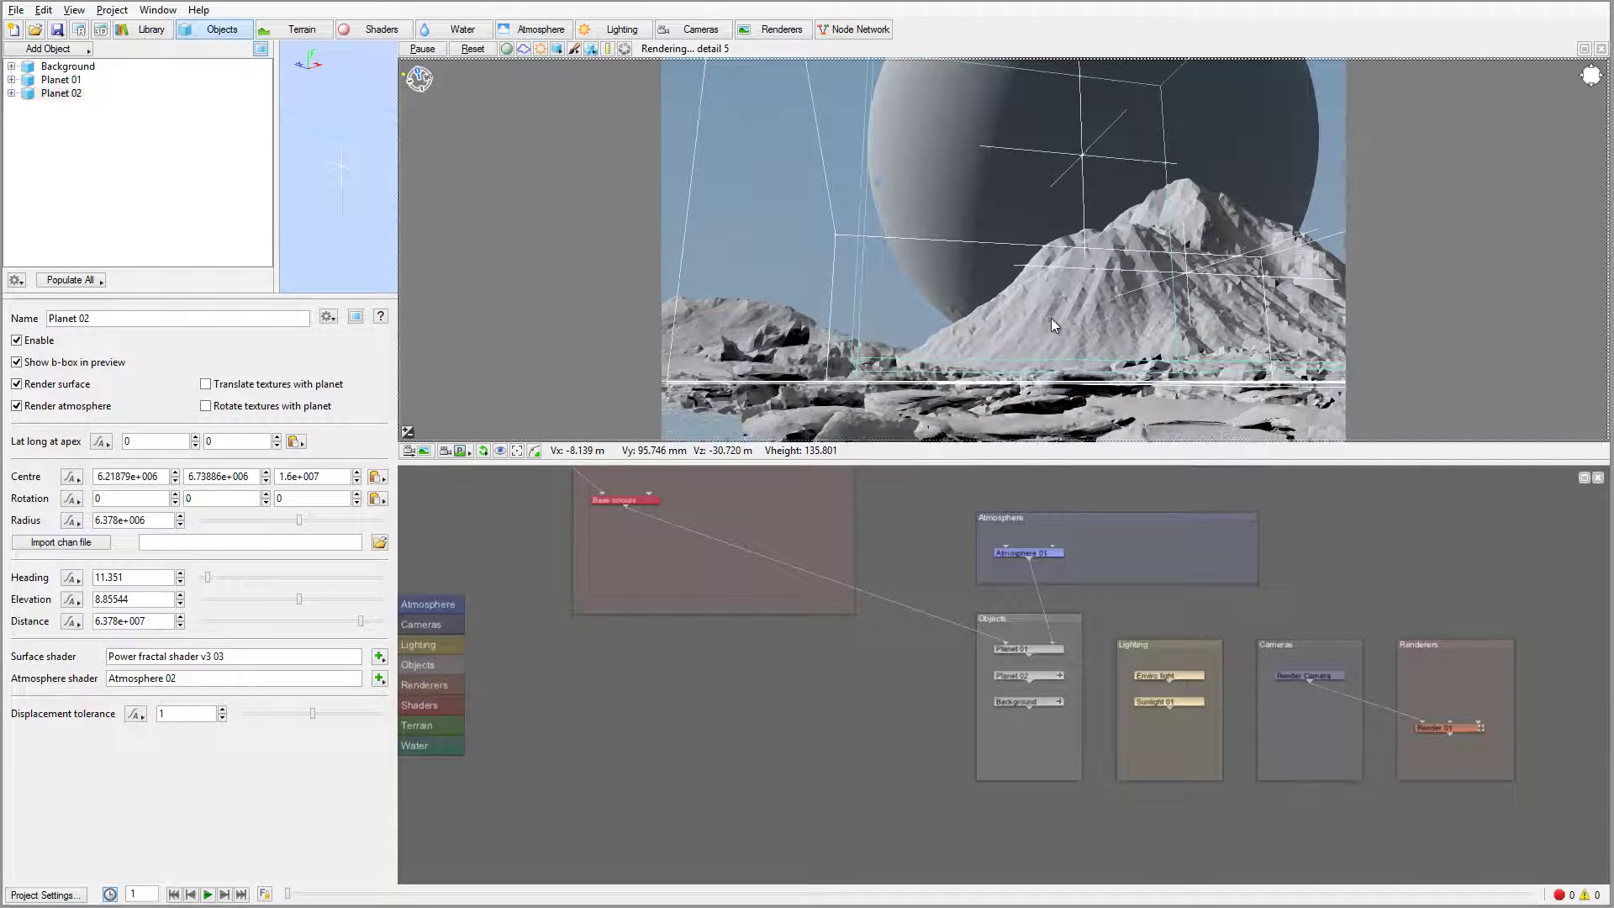
mouse_move(1052, 318)
left_mouse_down()
mouse_move(900, 353)
mouse_move(1072, 298)
left_mouse_up()
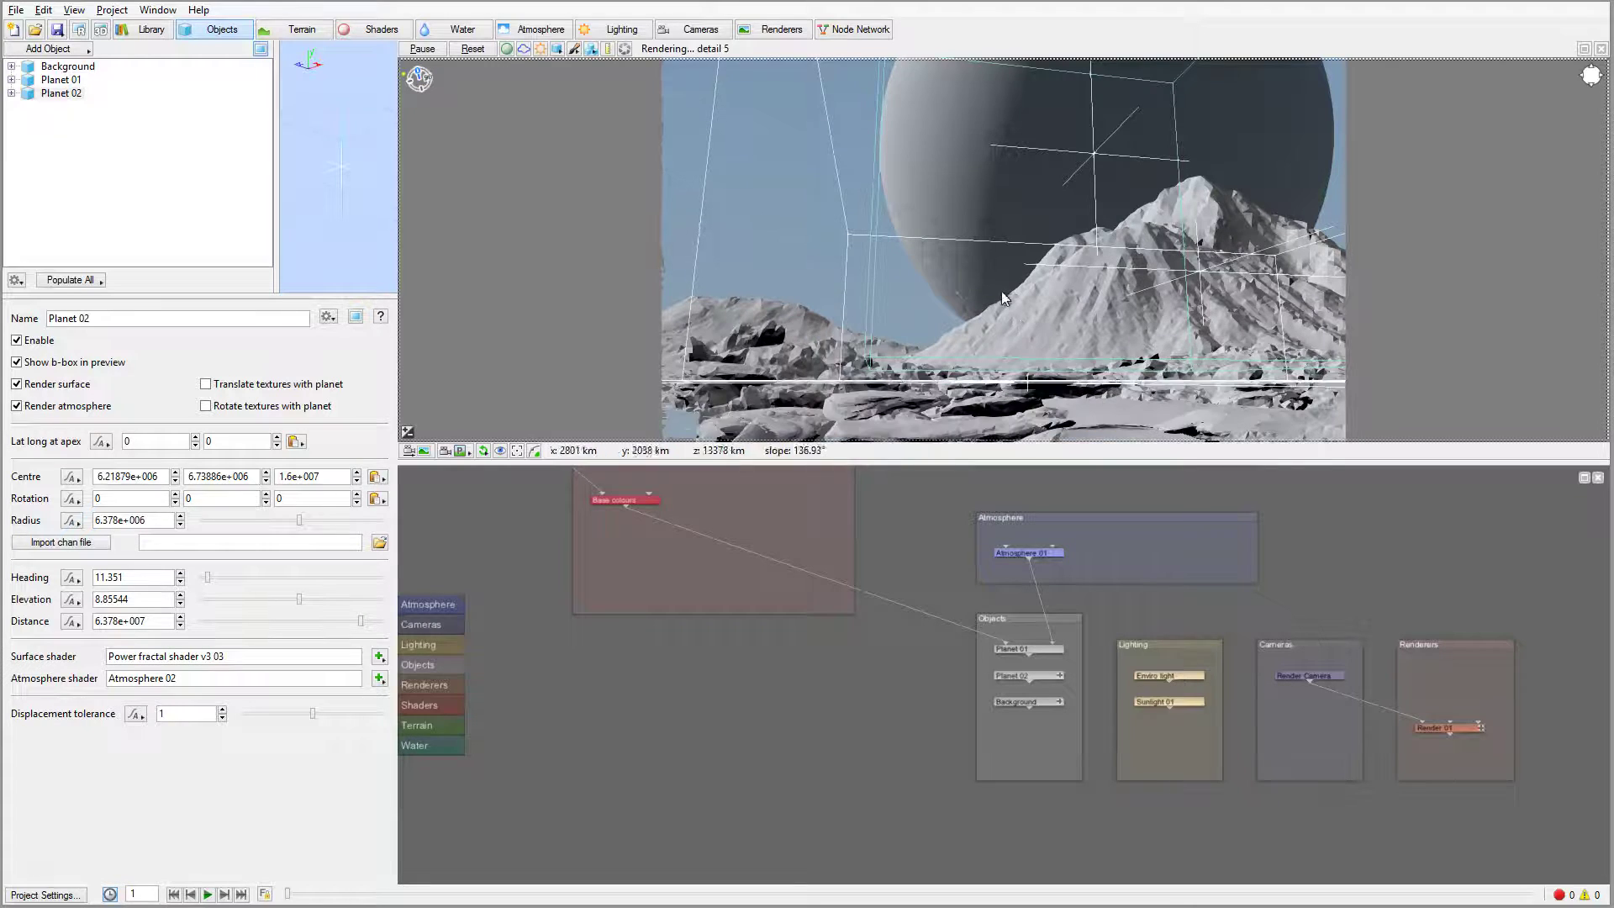
left_click_drag(1002, 291, 1017, 312)
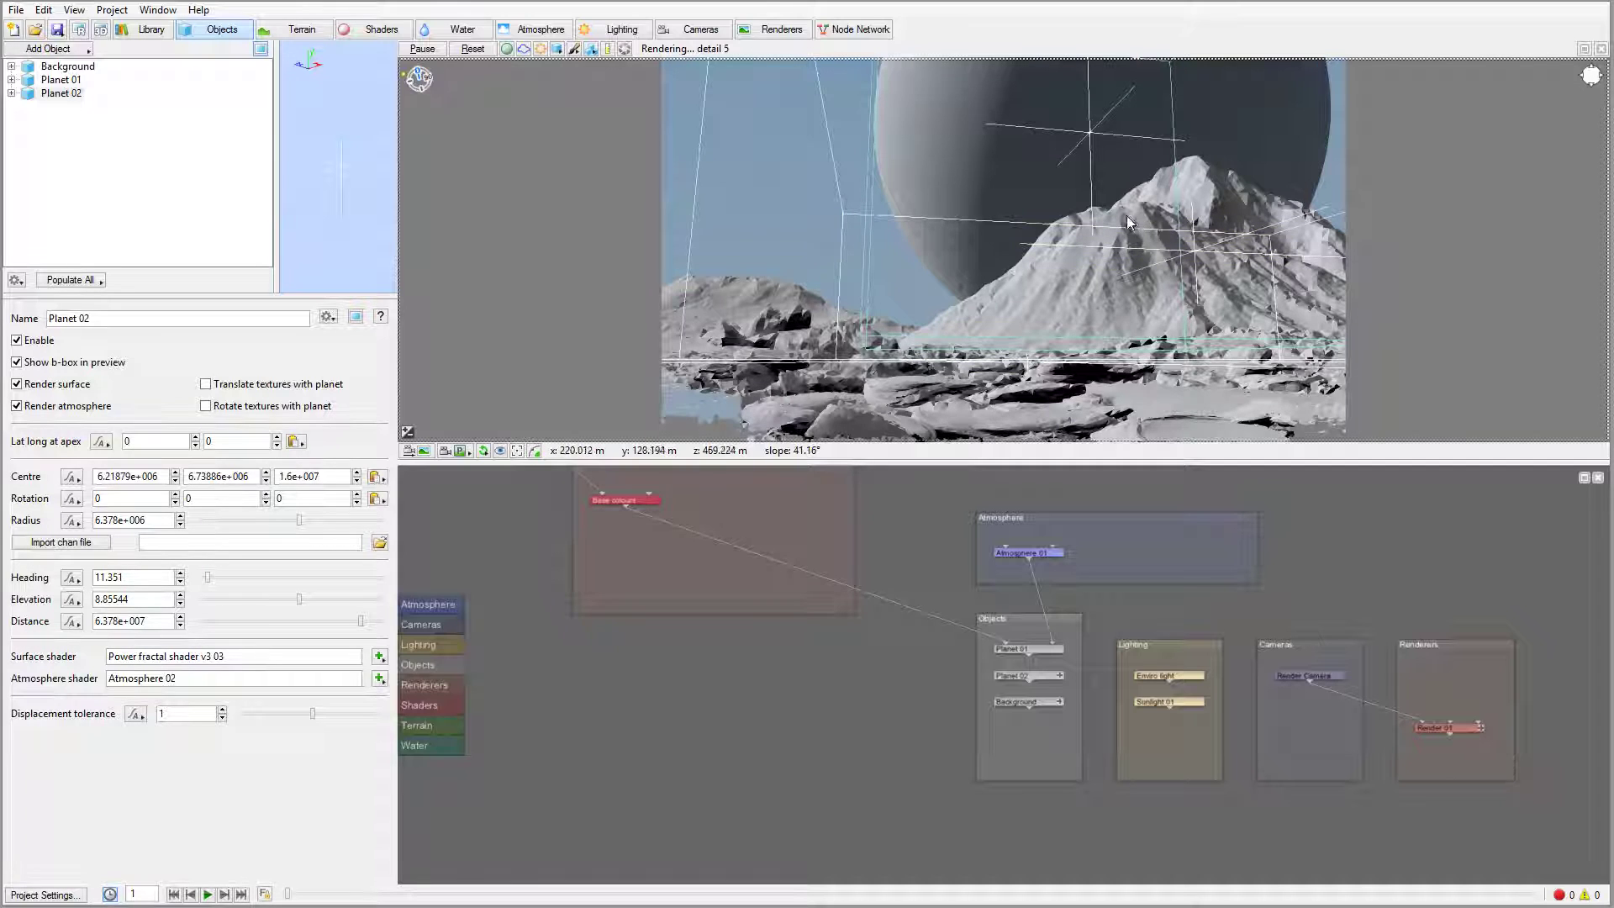
left_click_drag(1128, 216, 1137, 216)
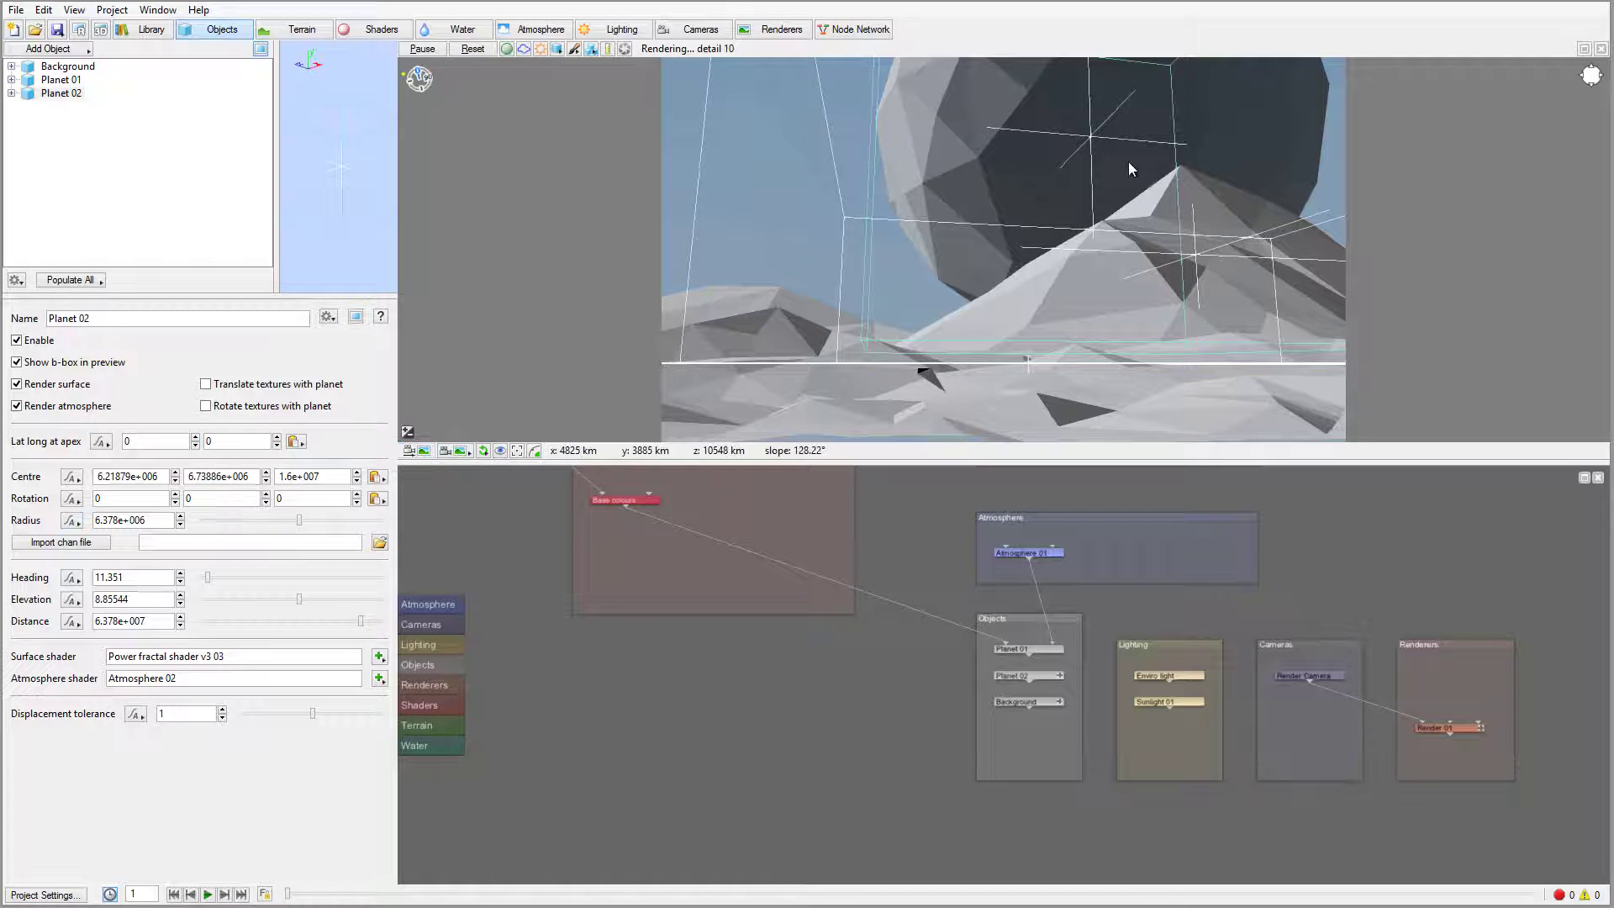
Fine-tune the planet rightward to centre 6.86174e+006, 6.73886e+006, 1.6e+007.
left_click(1101, 131)
left_click_drag(1201, 141, 1218, 143)
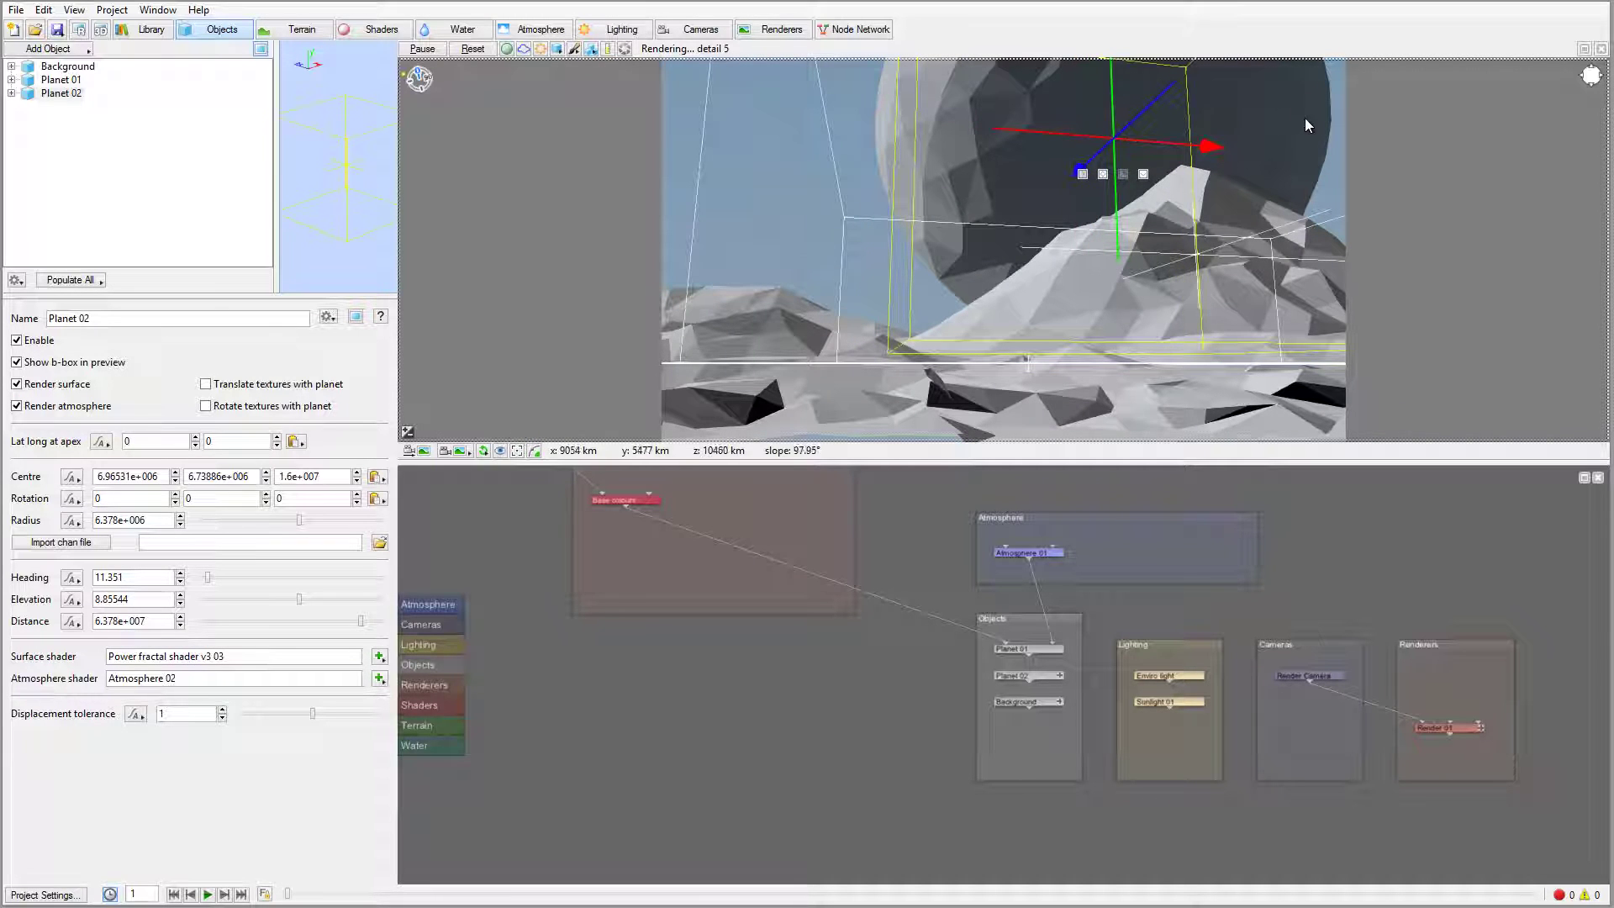
left_click_drag(1219, 146, 1214, 146)
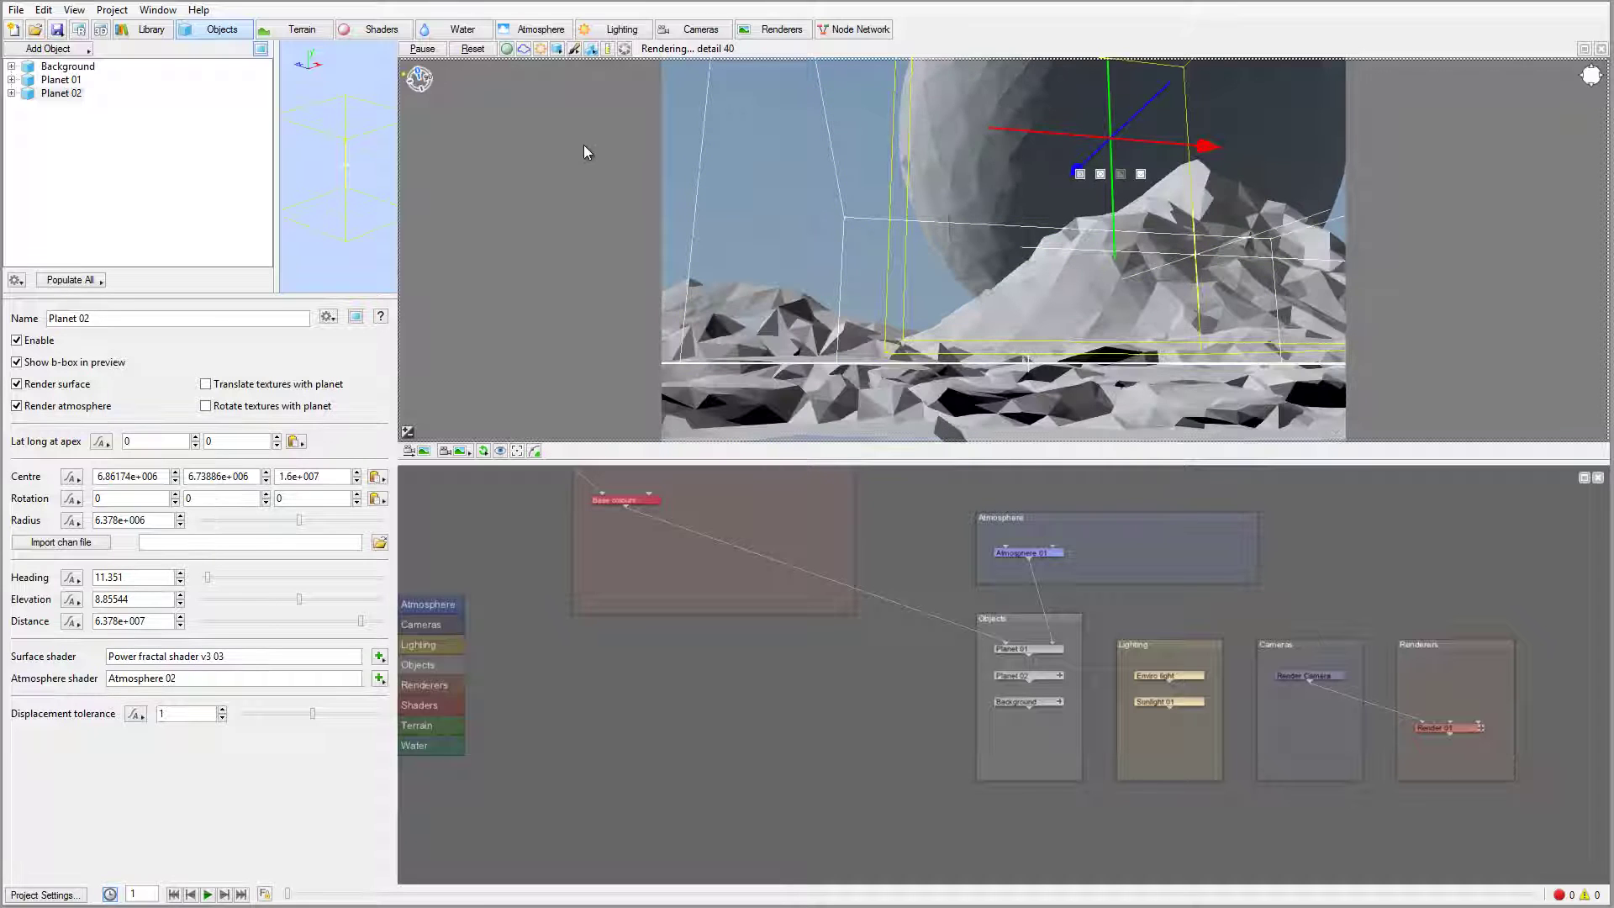
Start an 800x450 test render, stop it partway, and close the Render View.
left_click(79, 29)
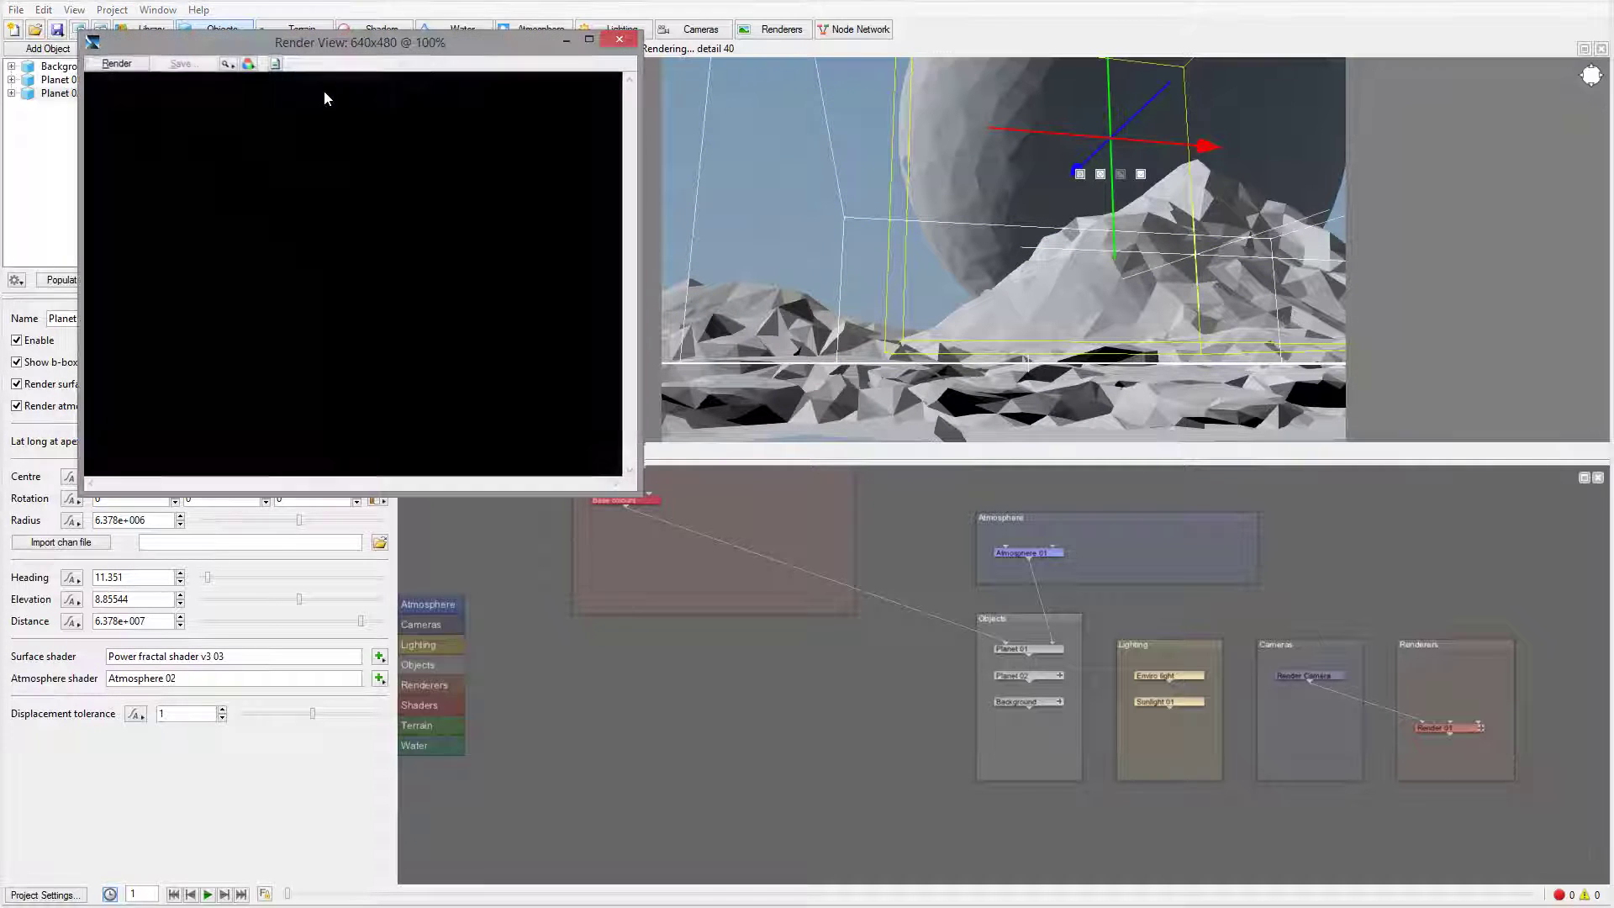
left_click(619, 40)
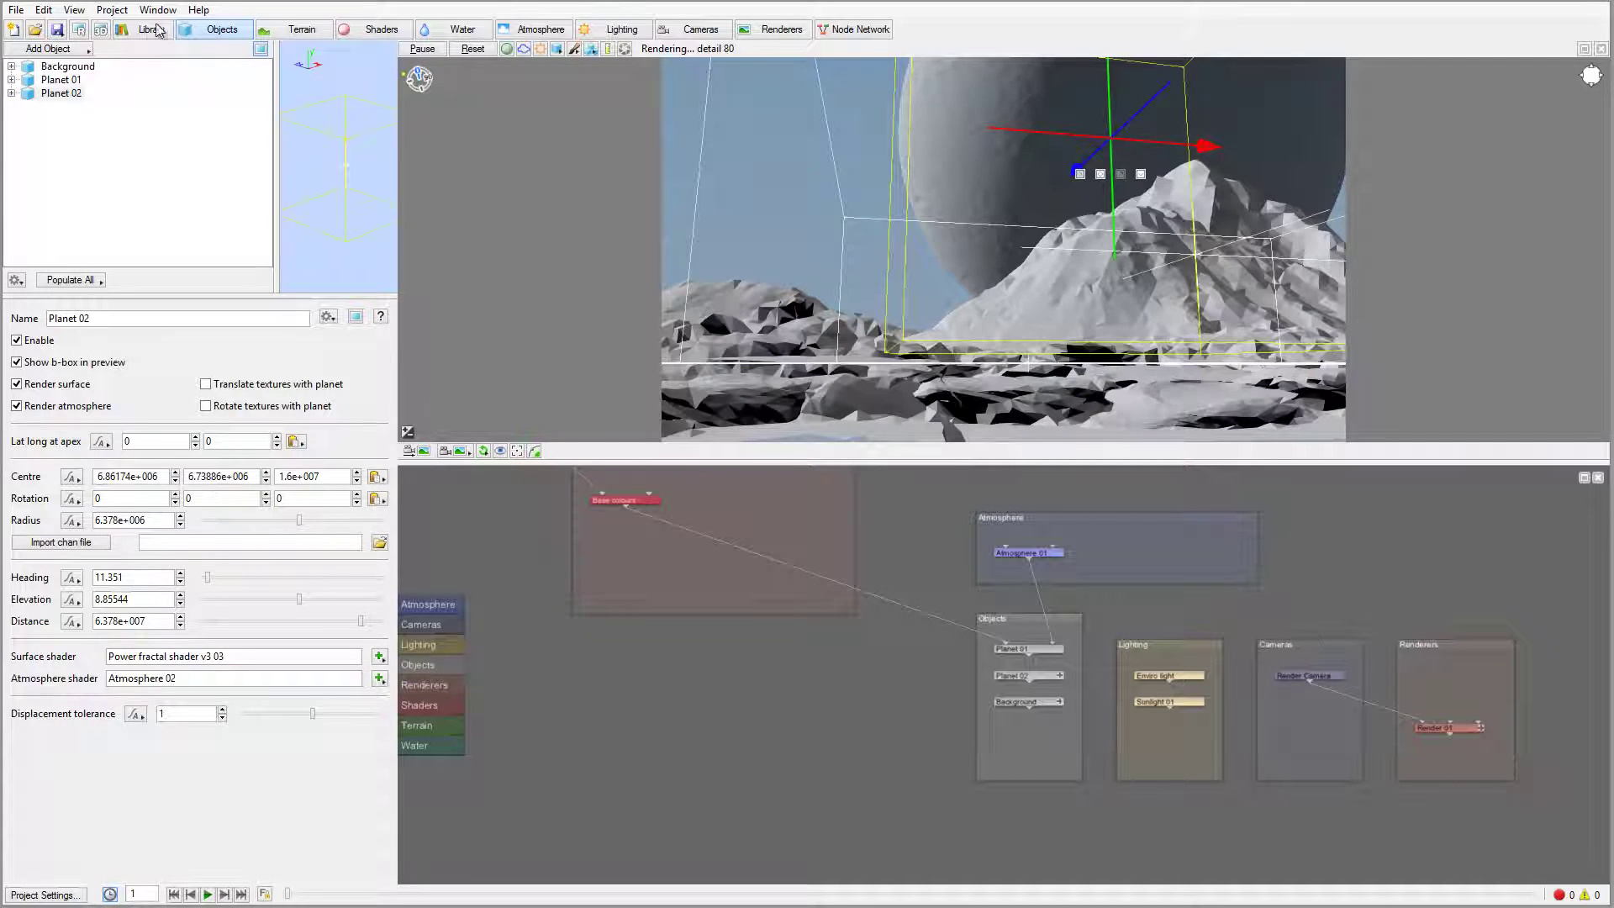
left_click(78, 29)
left_click(117, 64)
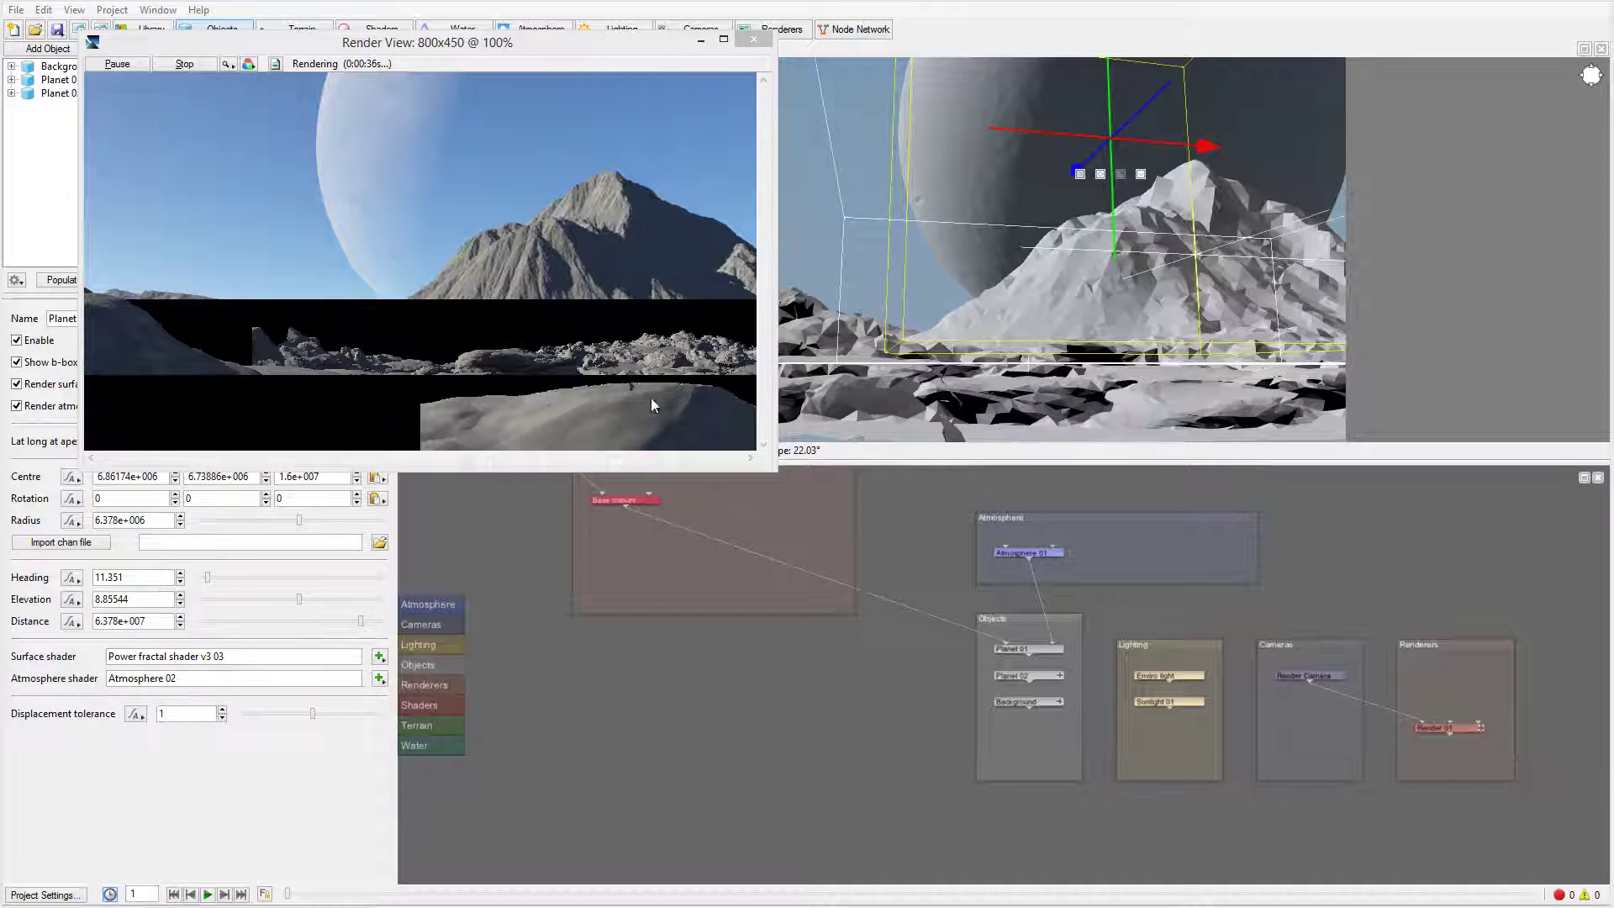
left_click(655, 353)
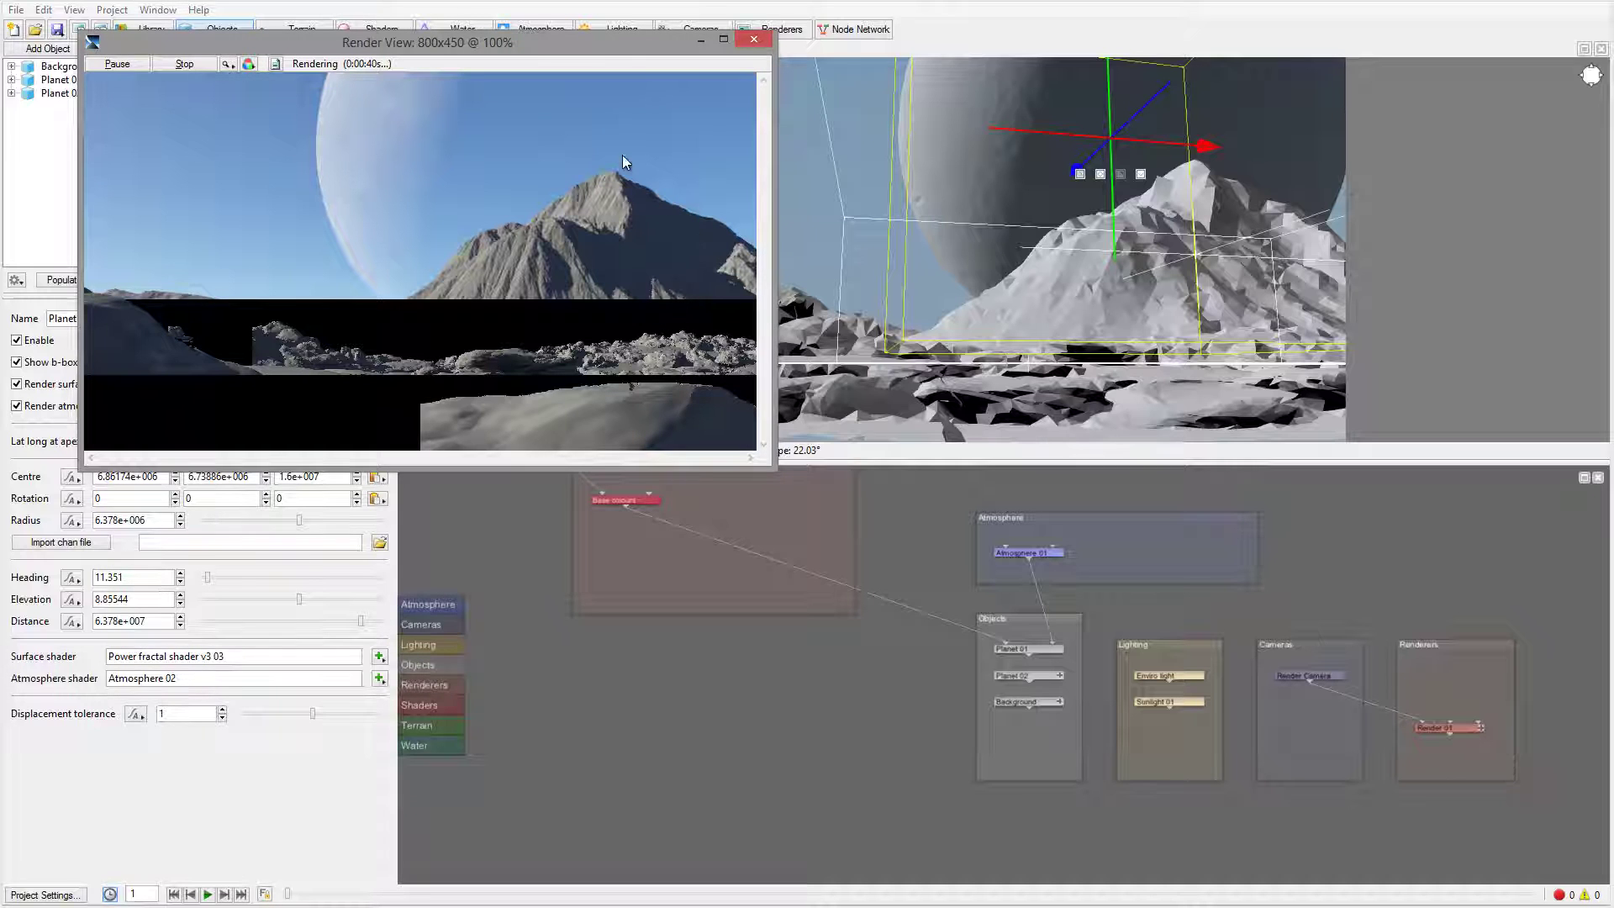
left_click(202, 67)
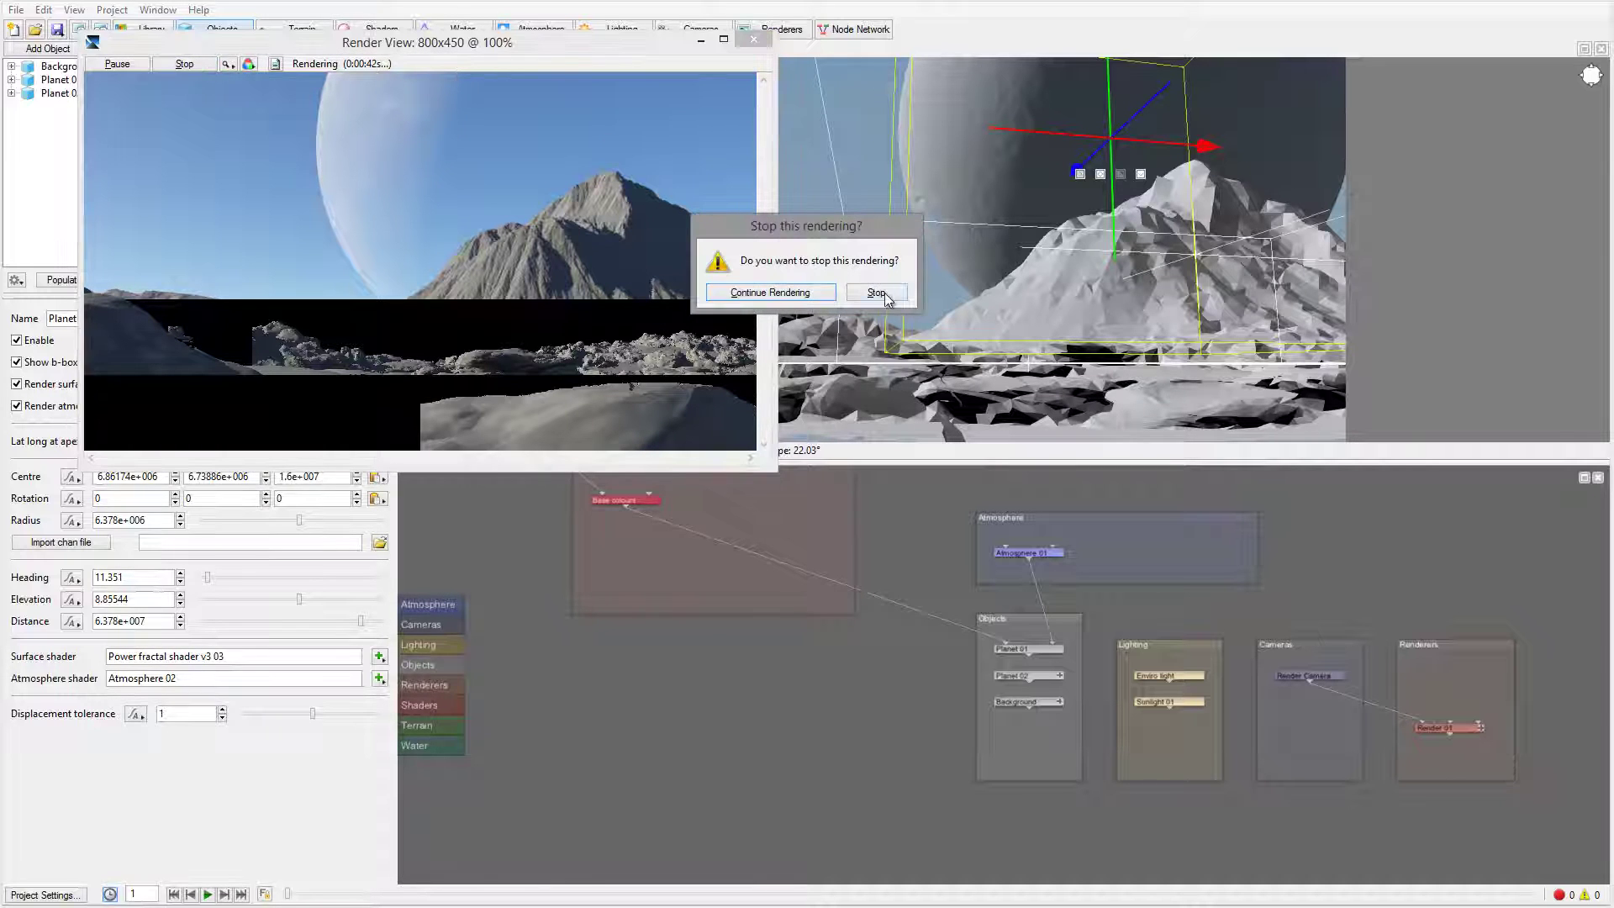
left_click(876, 293)
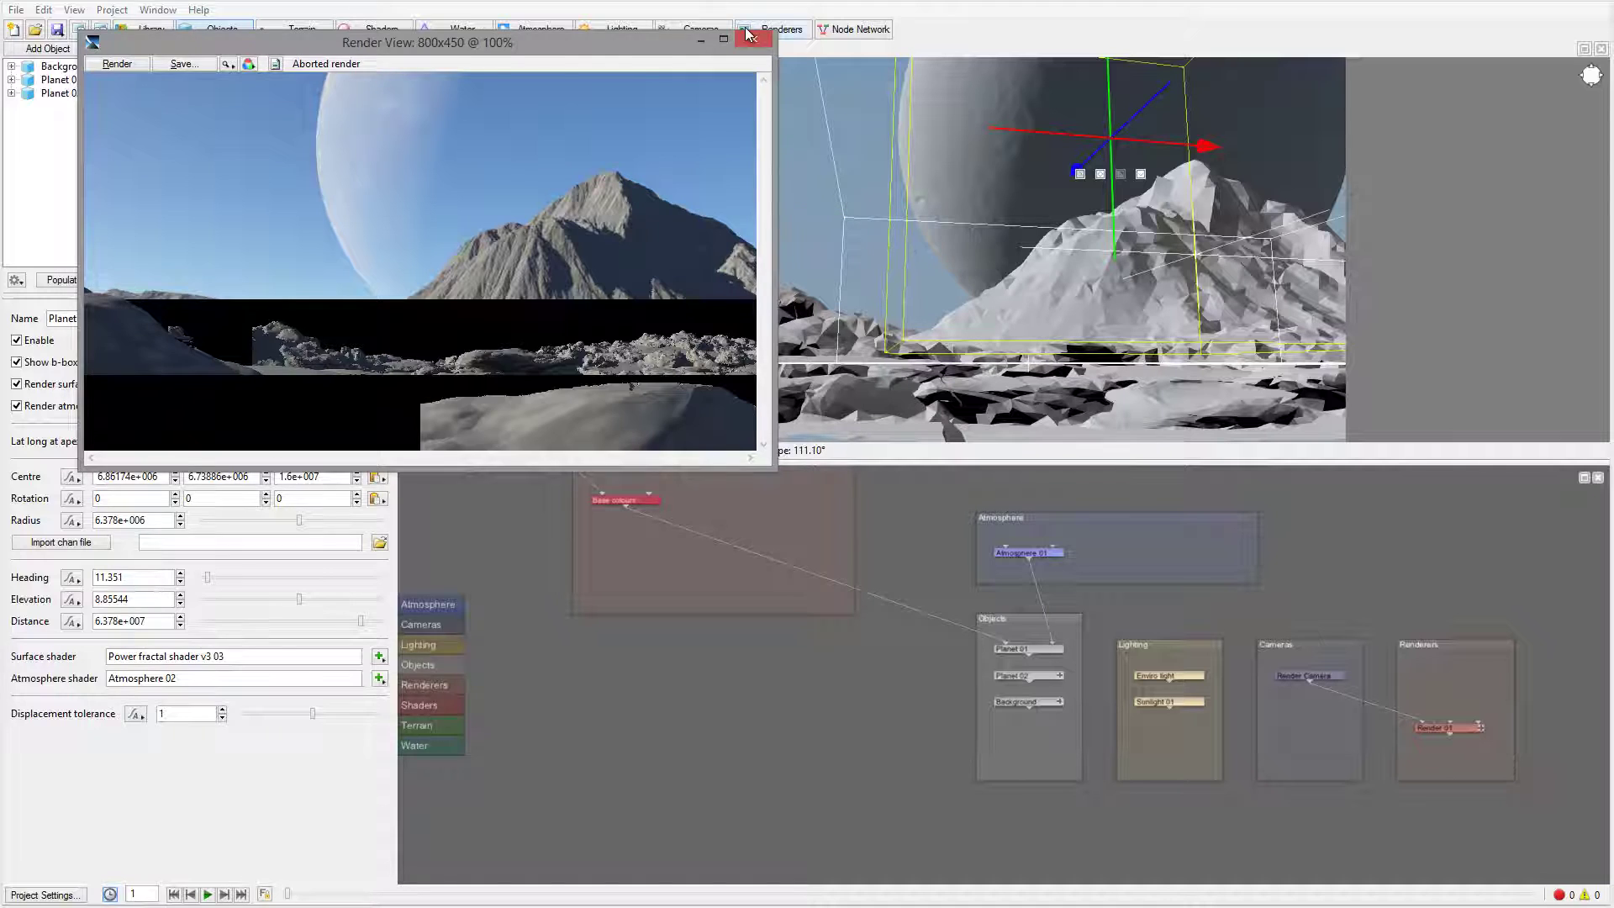
left_click(753, 39)
Reframe the preview toward the mountain and zoom the node network onto the Terrain group.
scroll(907, 299, "down", 2)
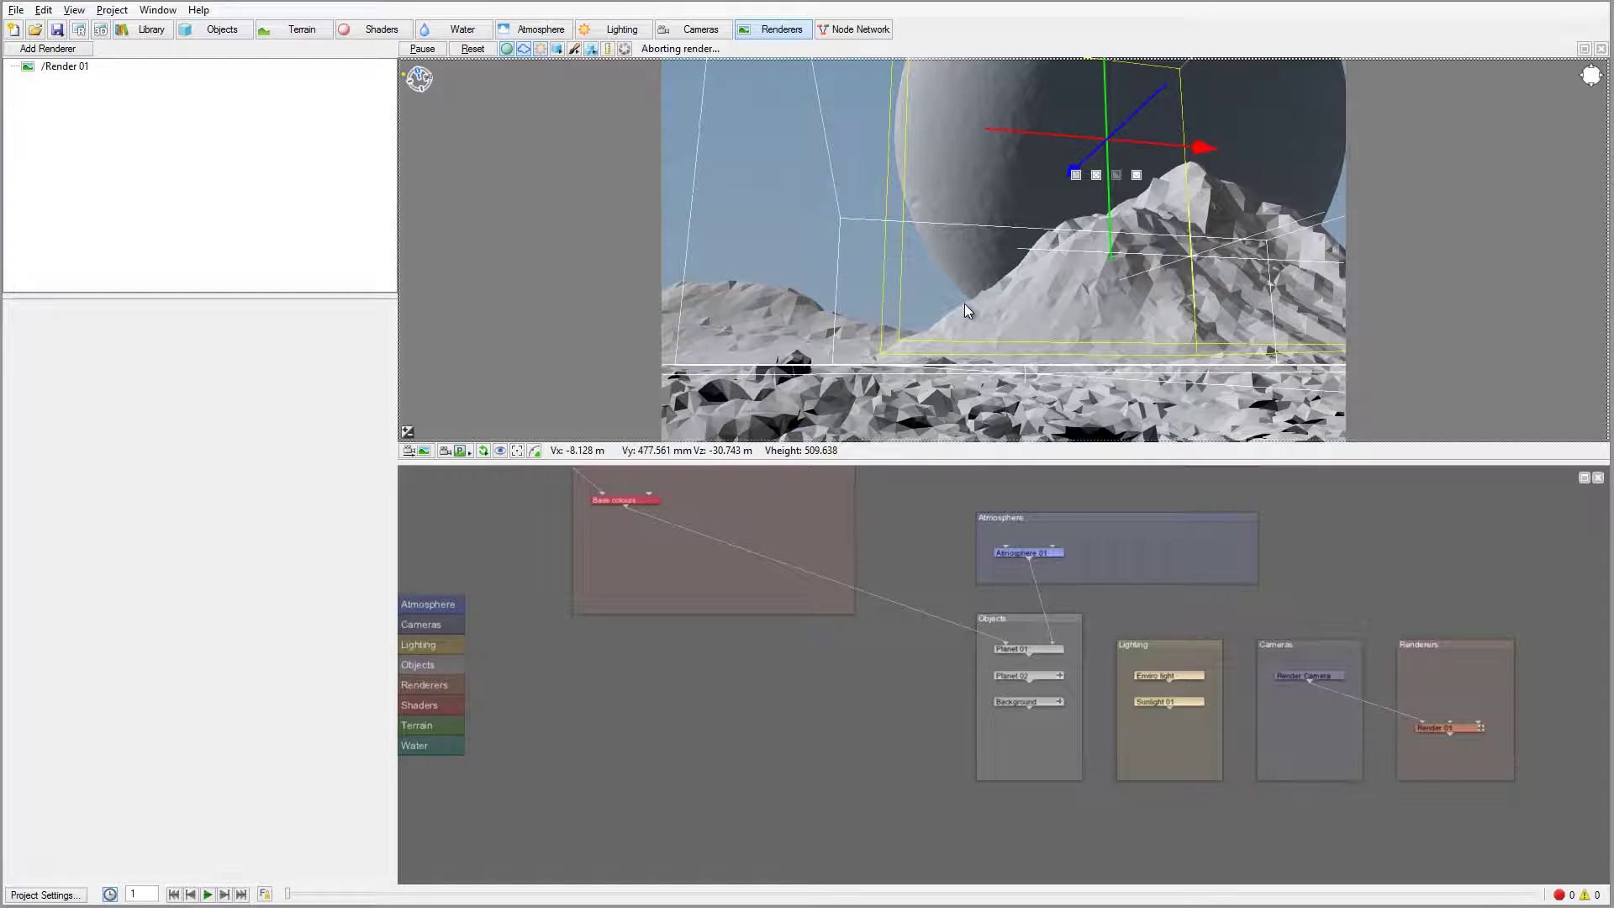
scroll(972, 289, "up", 2)
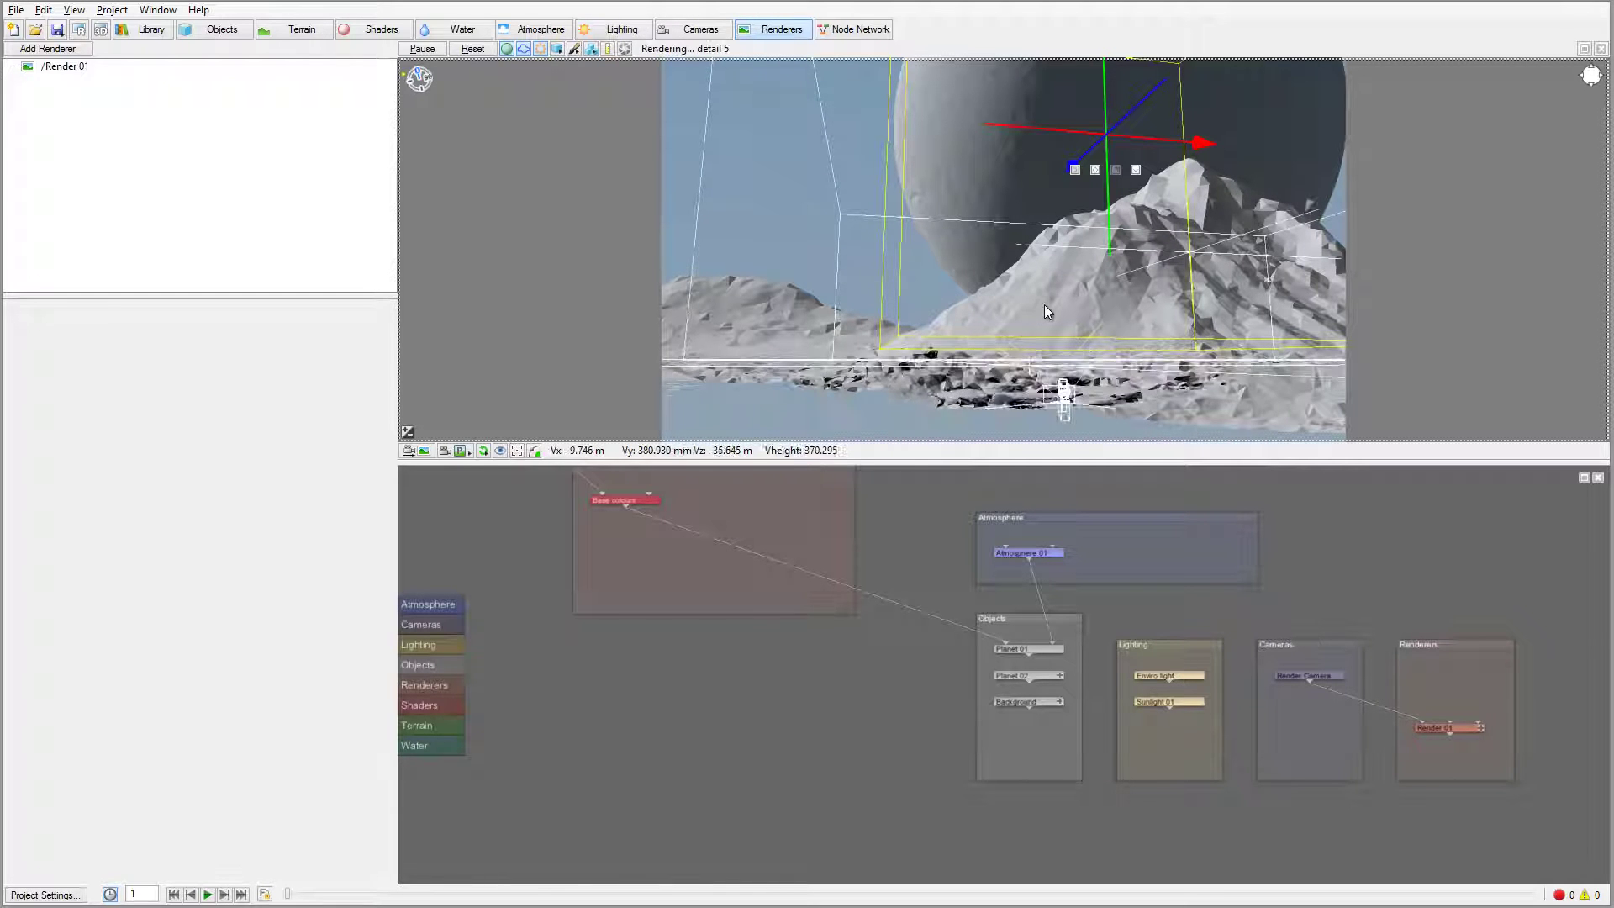
right_click_drag(1024, 314, 1013, 306)
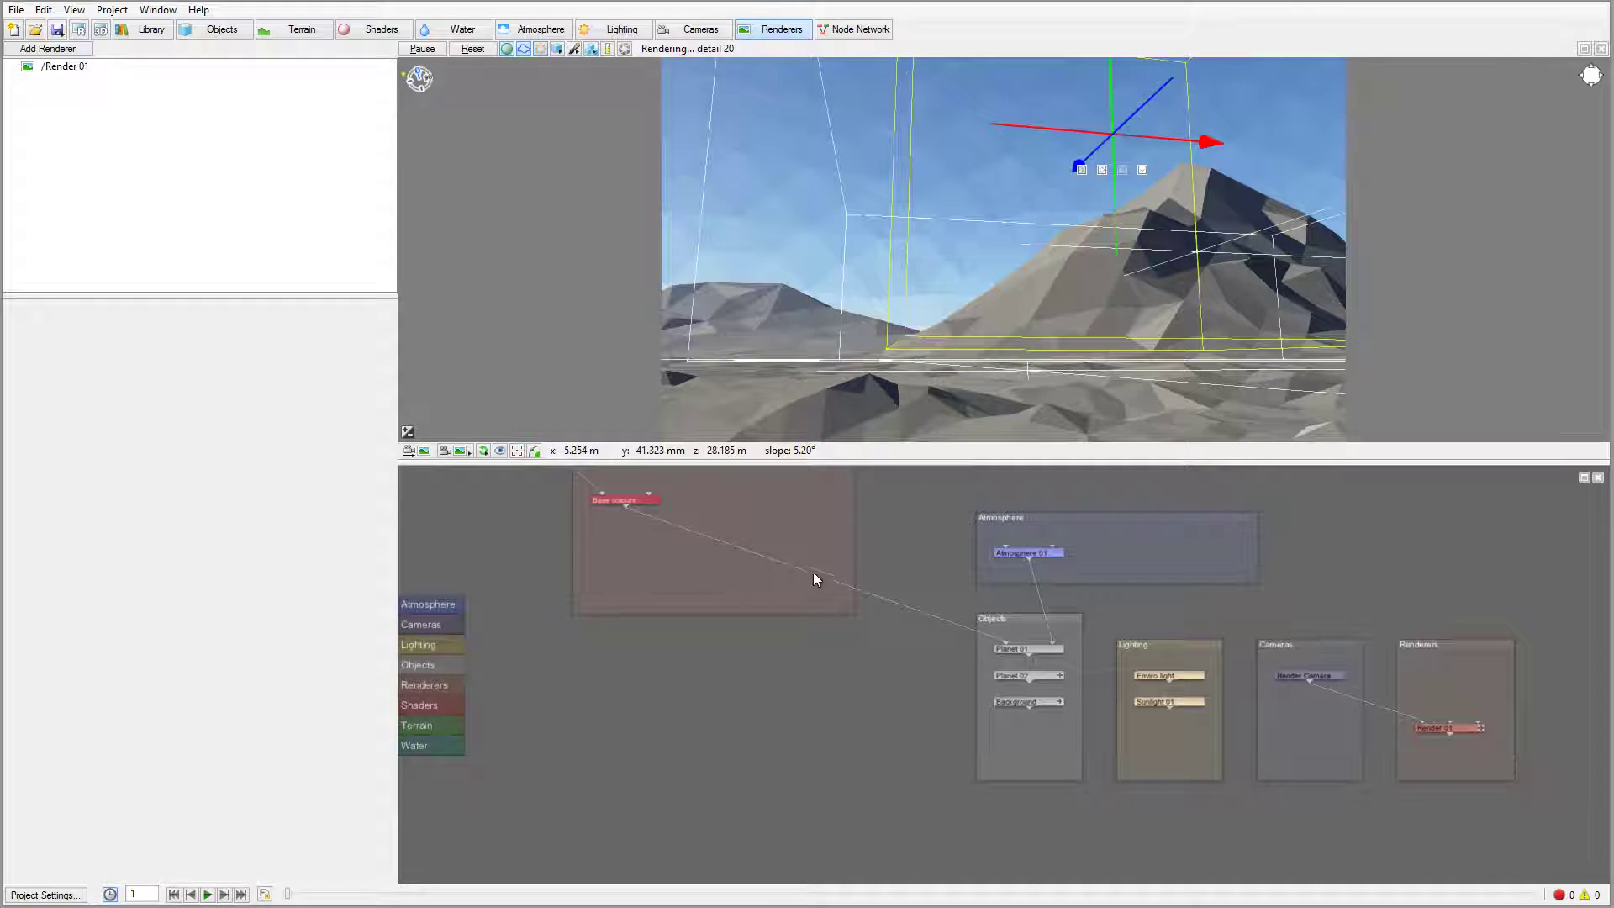
scroll(823, 562, "up", 5)
left_click_drag(920, 548, 960, 638)
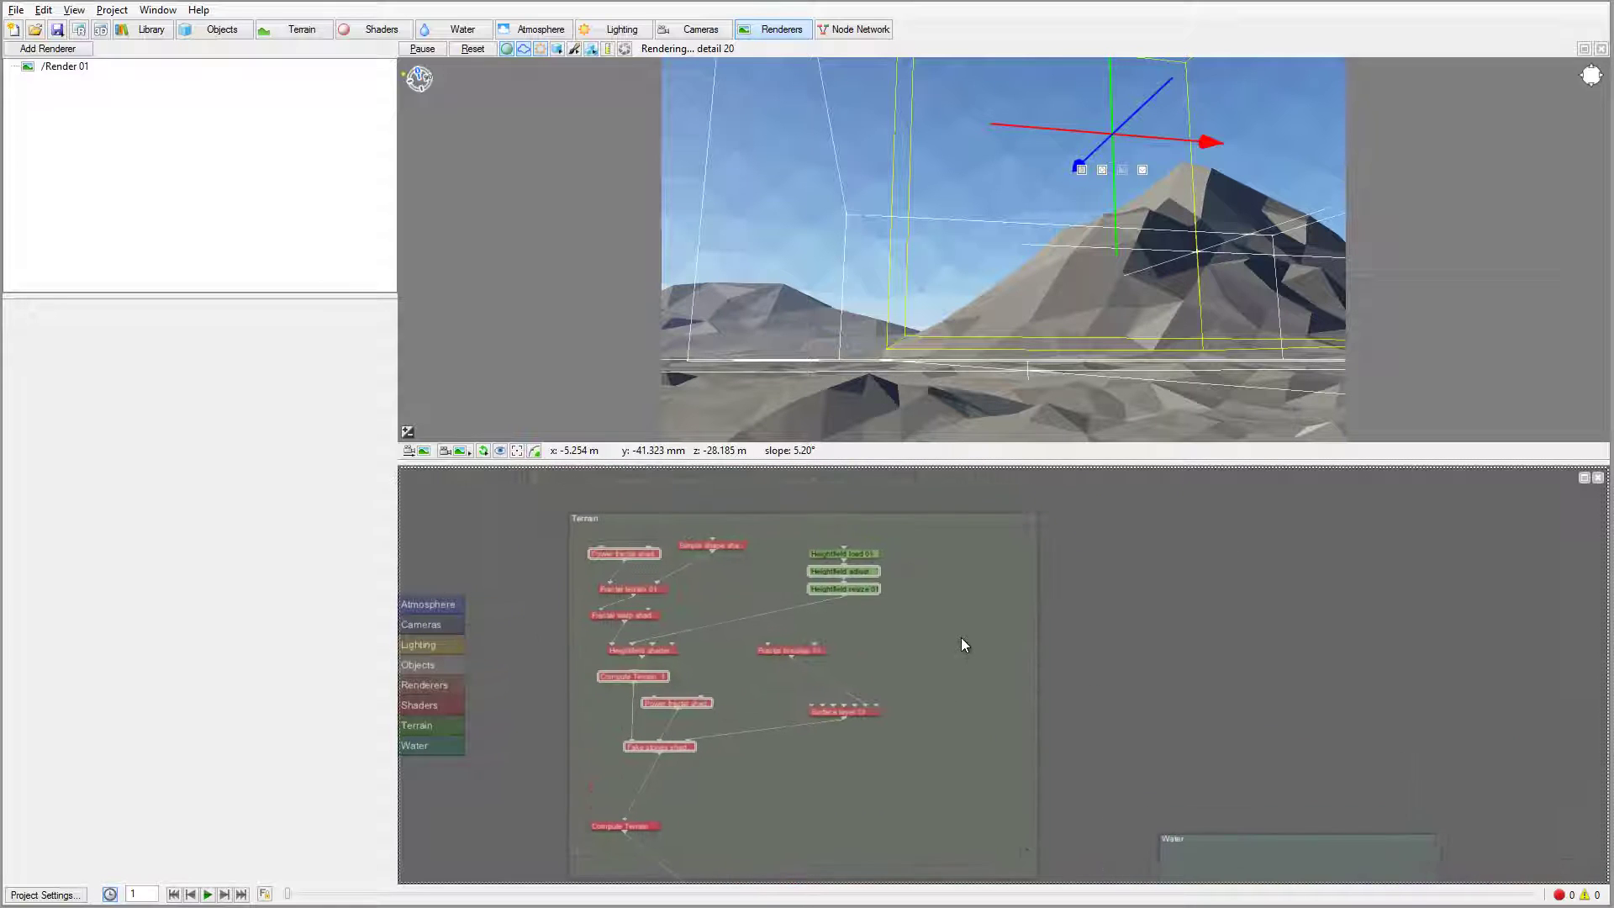
left_click(869, 570)
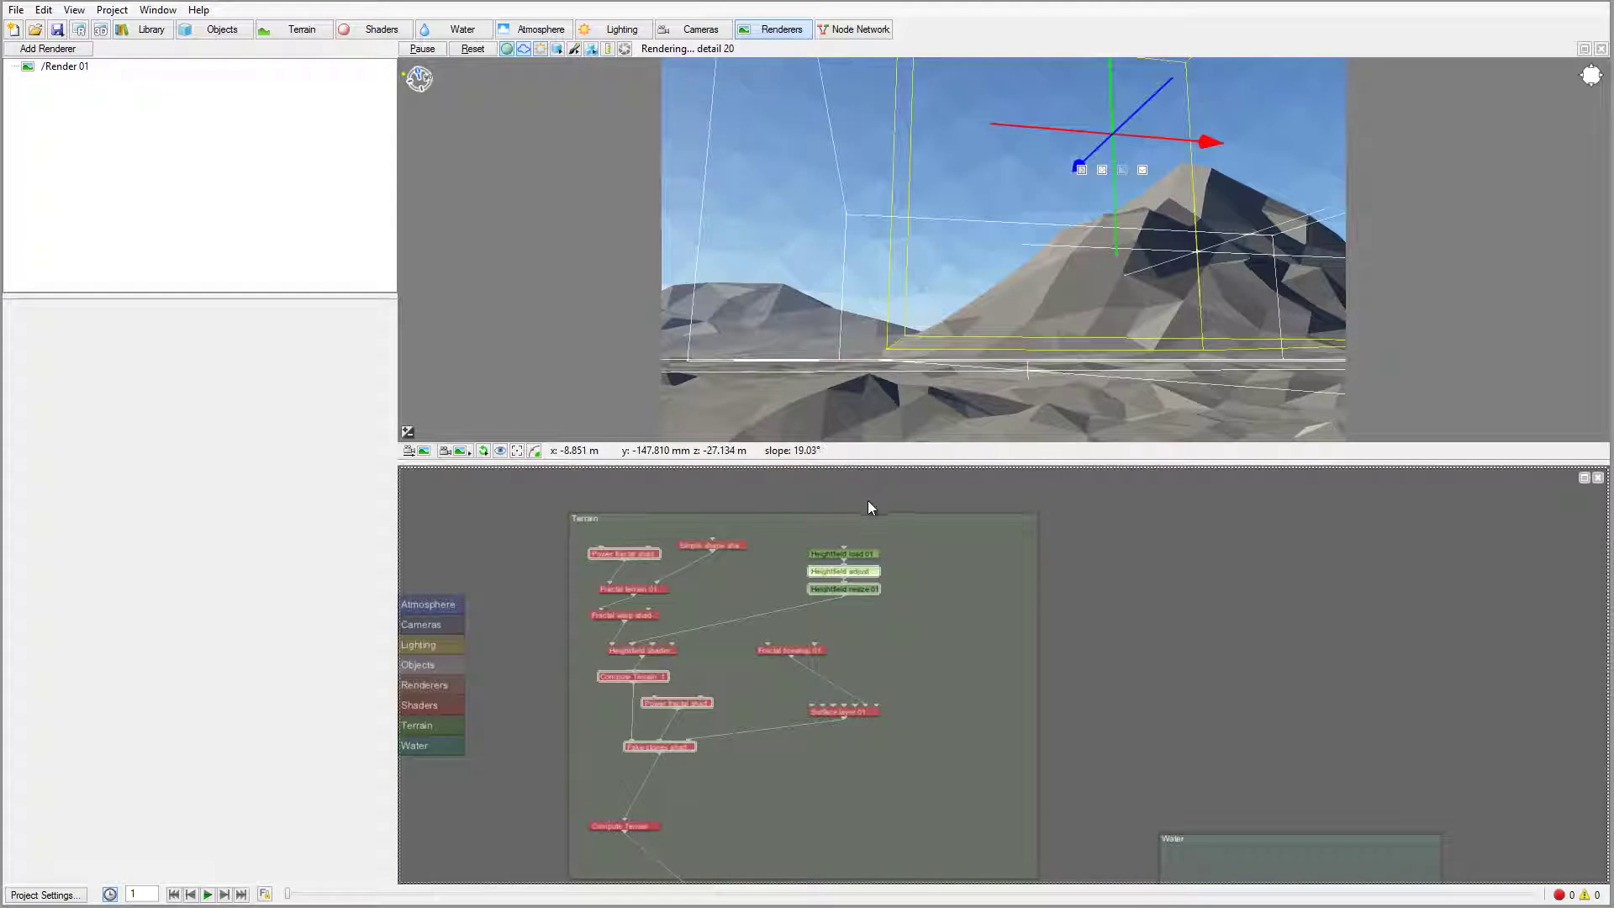
Raise Heightfield adjust vertical 01's Multiply height to 1.425, then return it to 1.2.
left_click(301, 31)
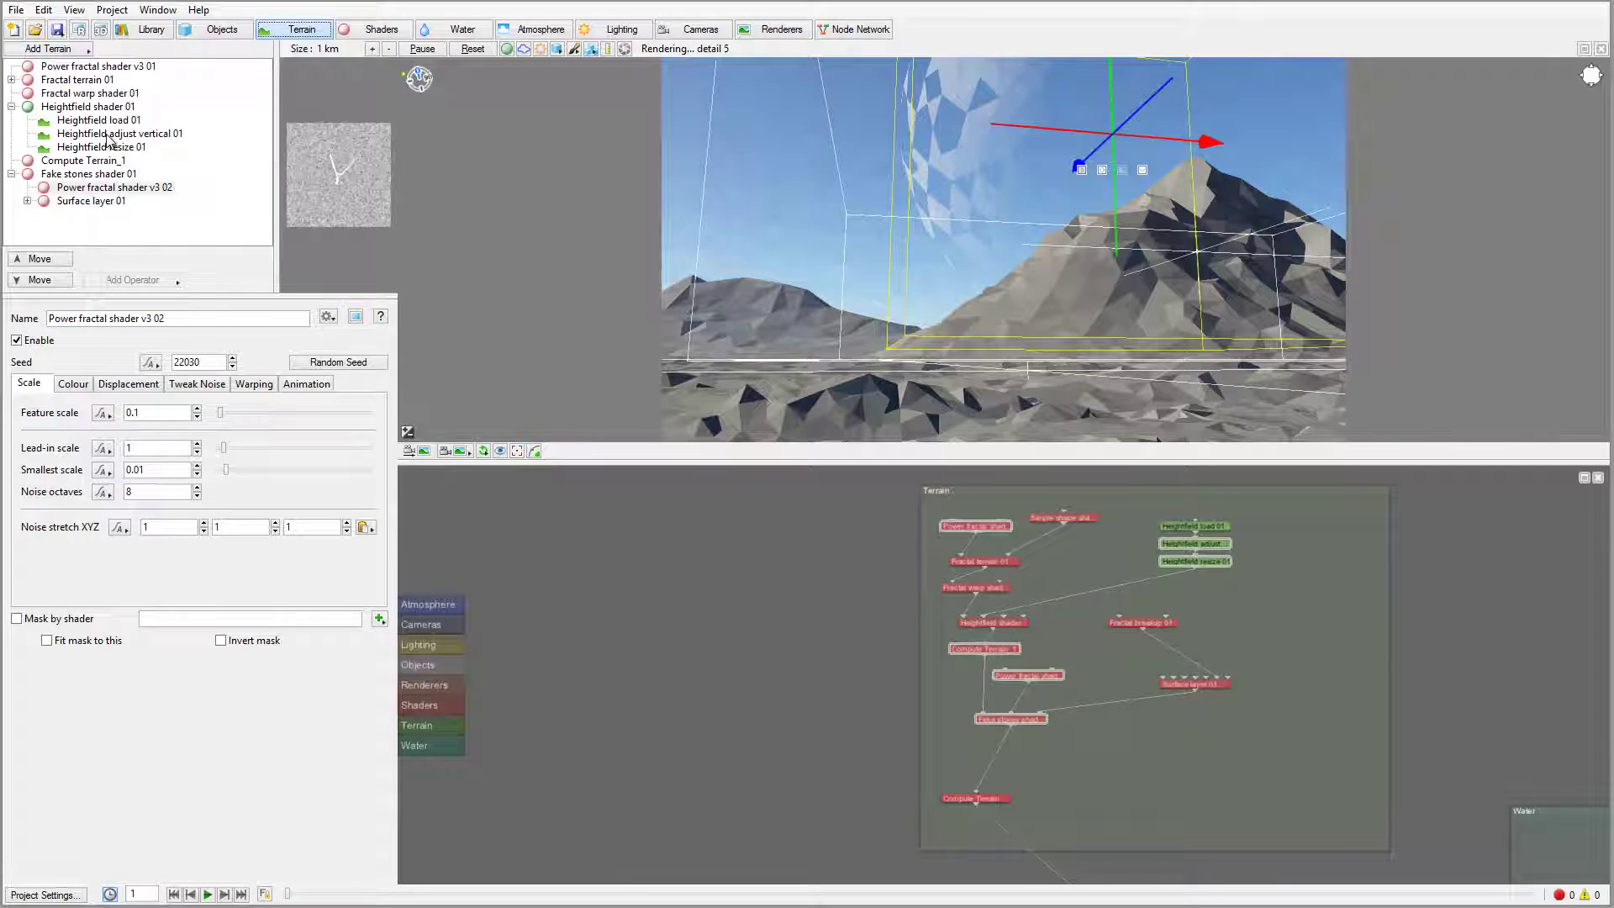
left_click(108, 136)
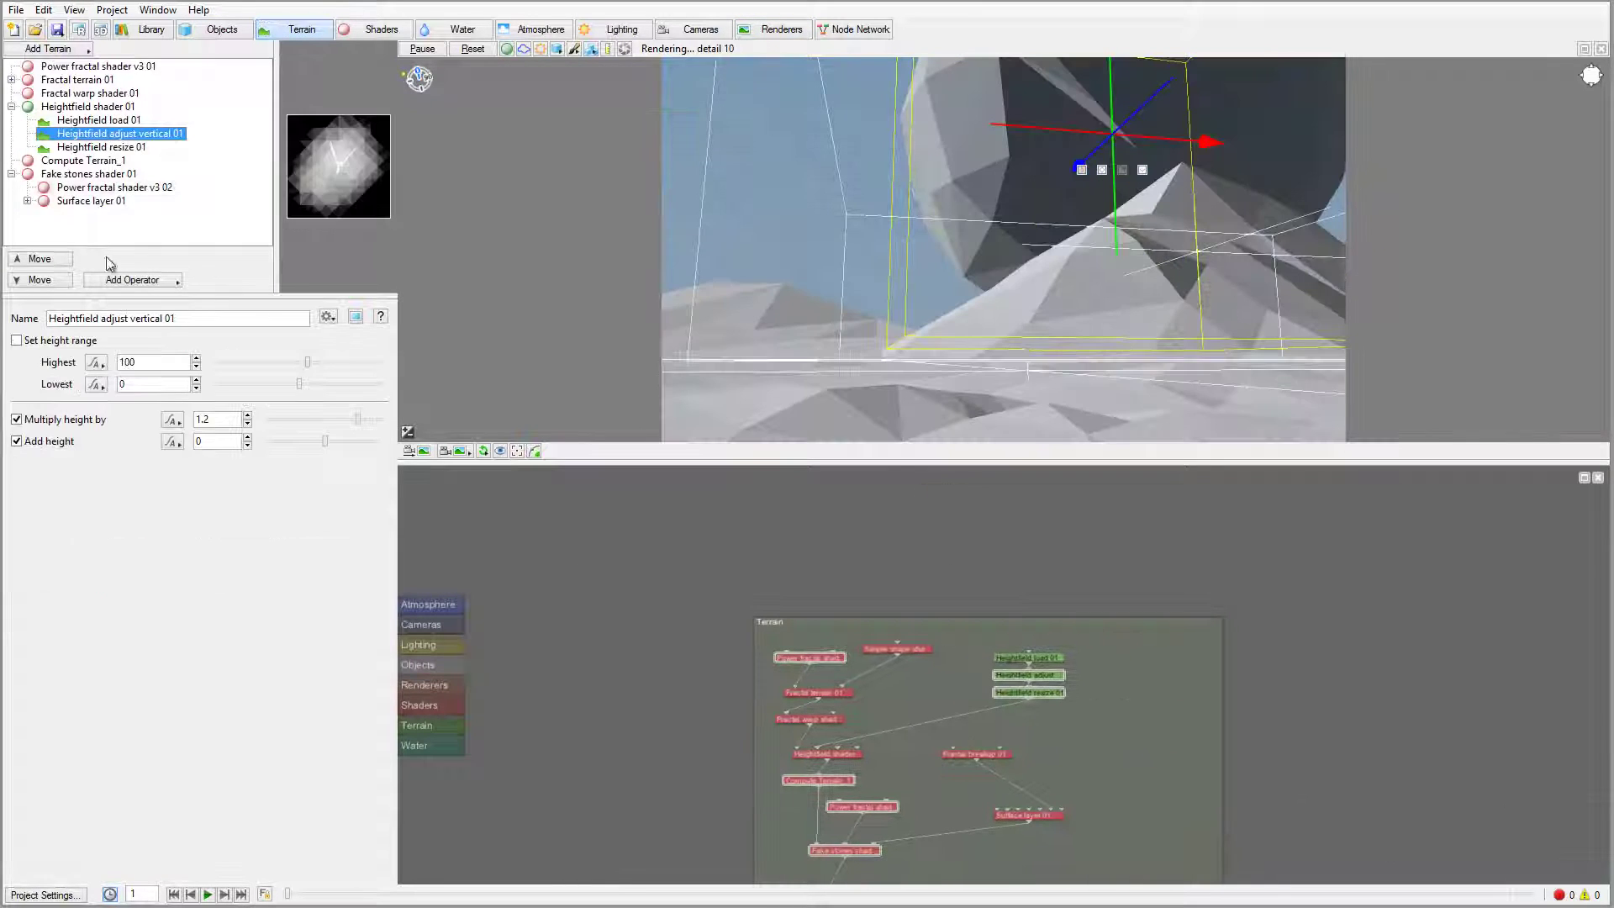
left_click(362, 425)
left_click_drag(362, 425, 368, 426)
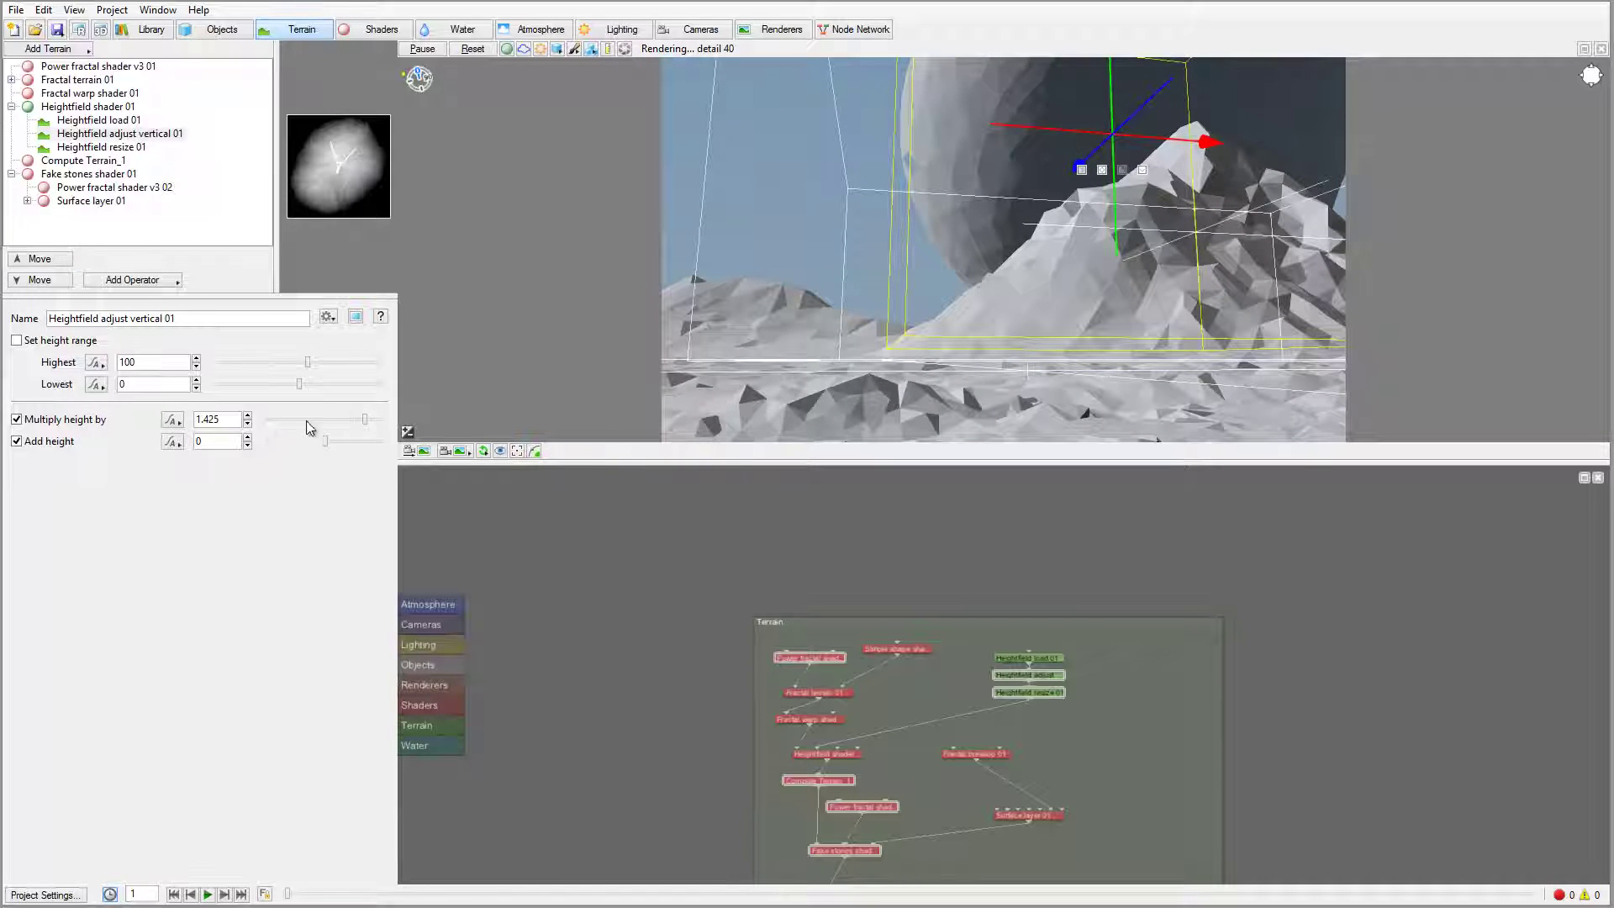
left_click_drag(361, 421, 354, 421)
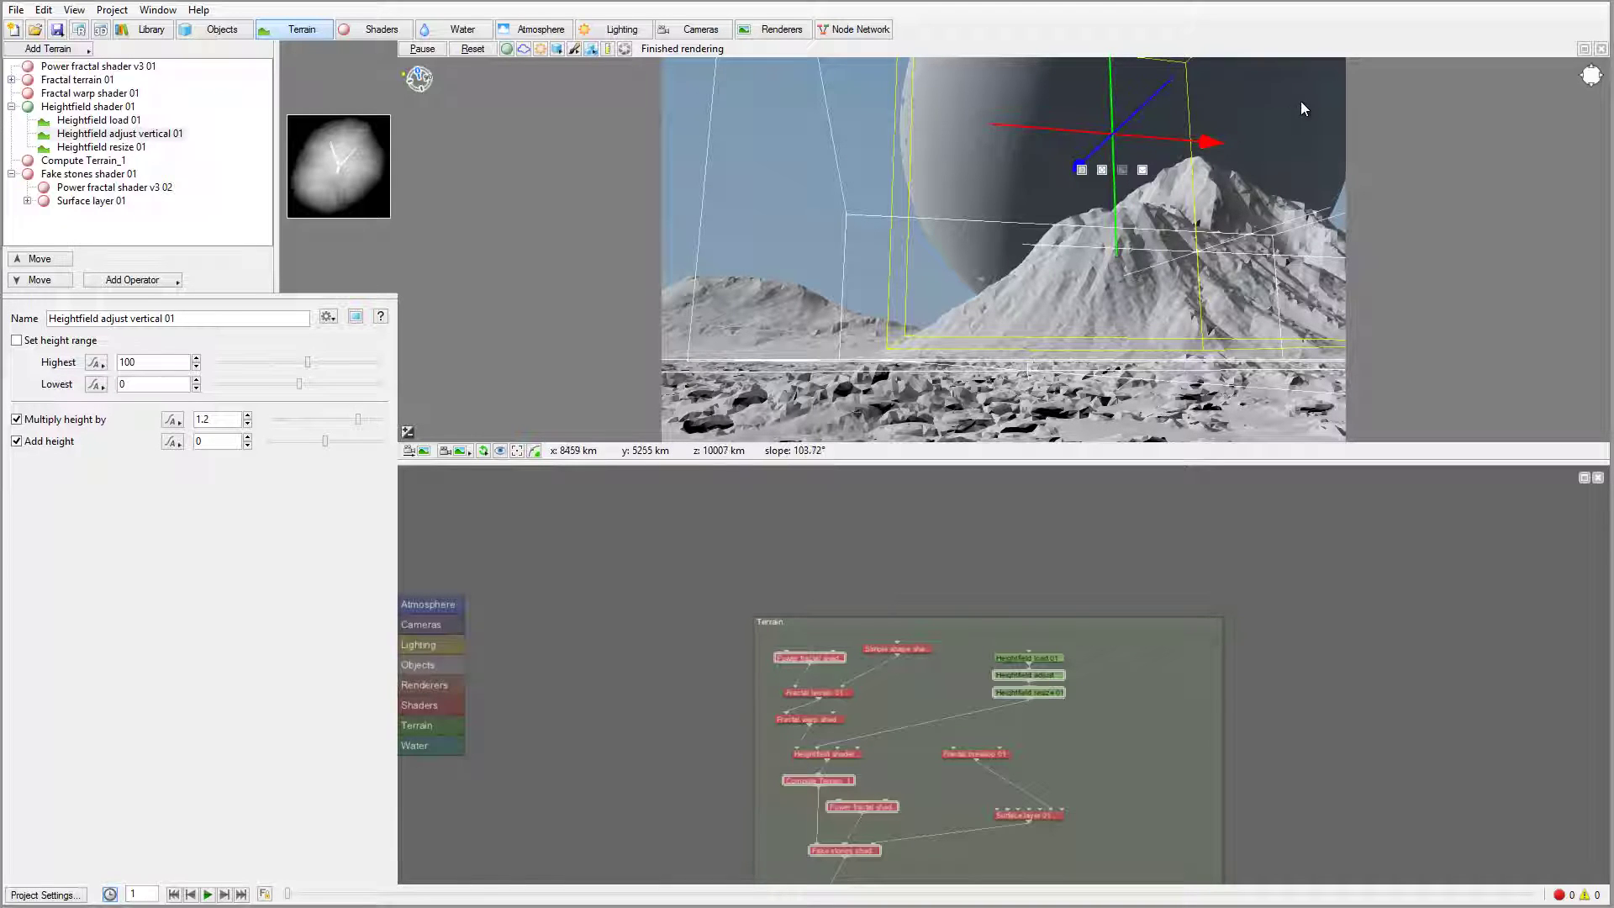
Select Atmosphere 01 and lower its haze density toward 0.271442.
left_click(544, 33)
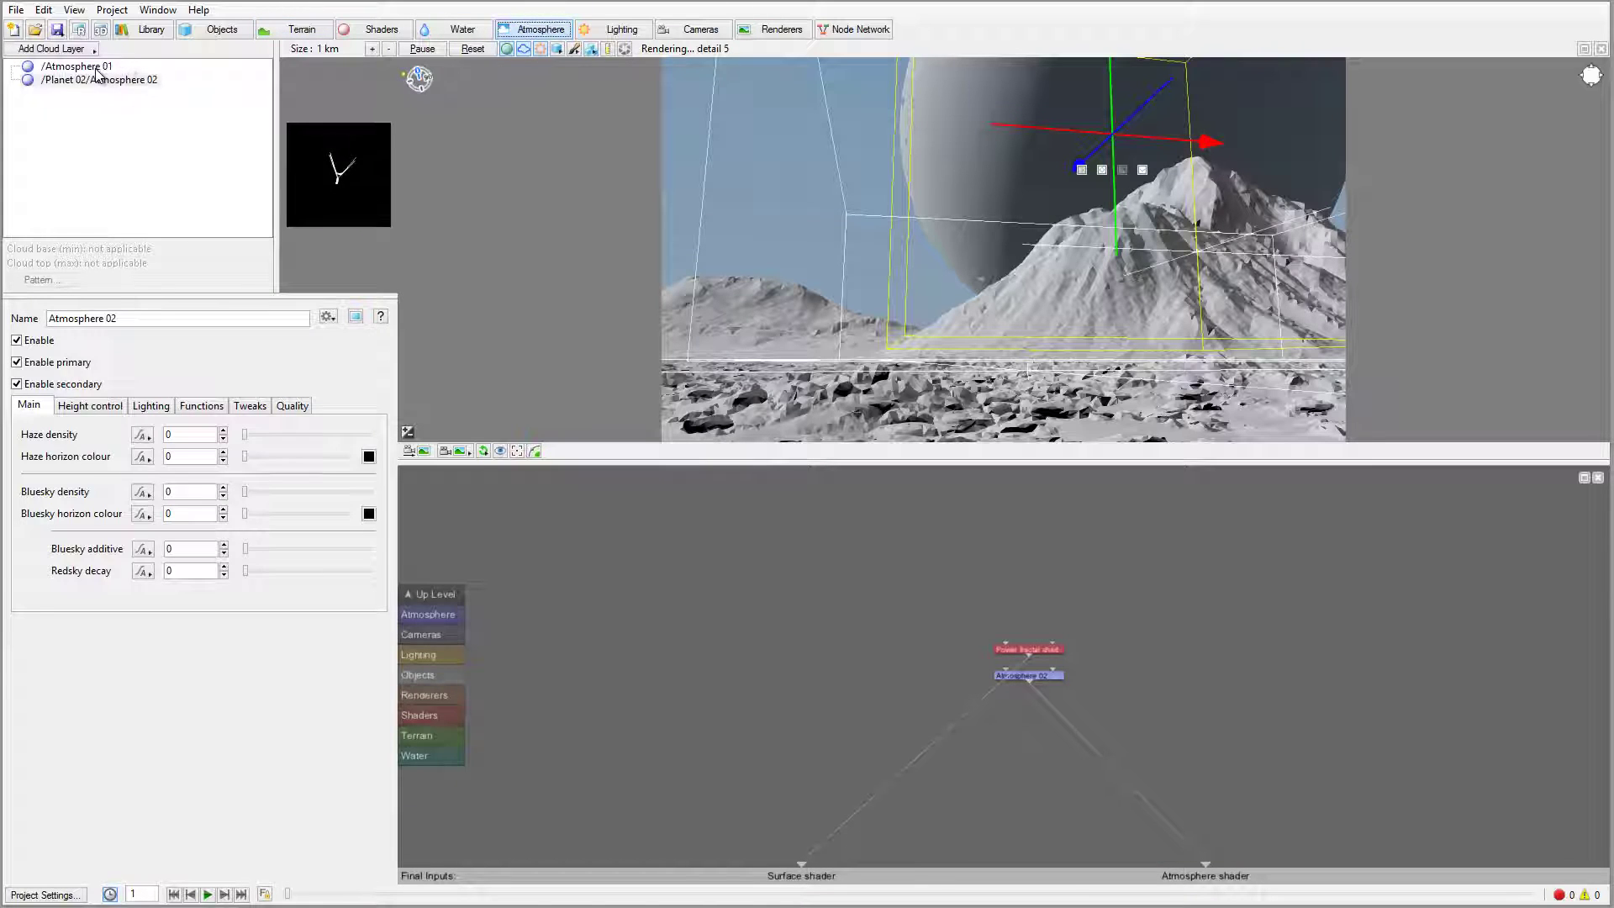
left_click(95, 71)
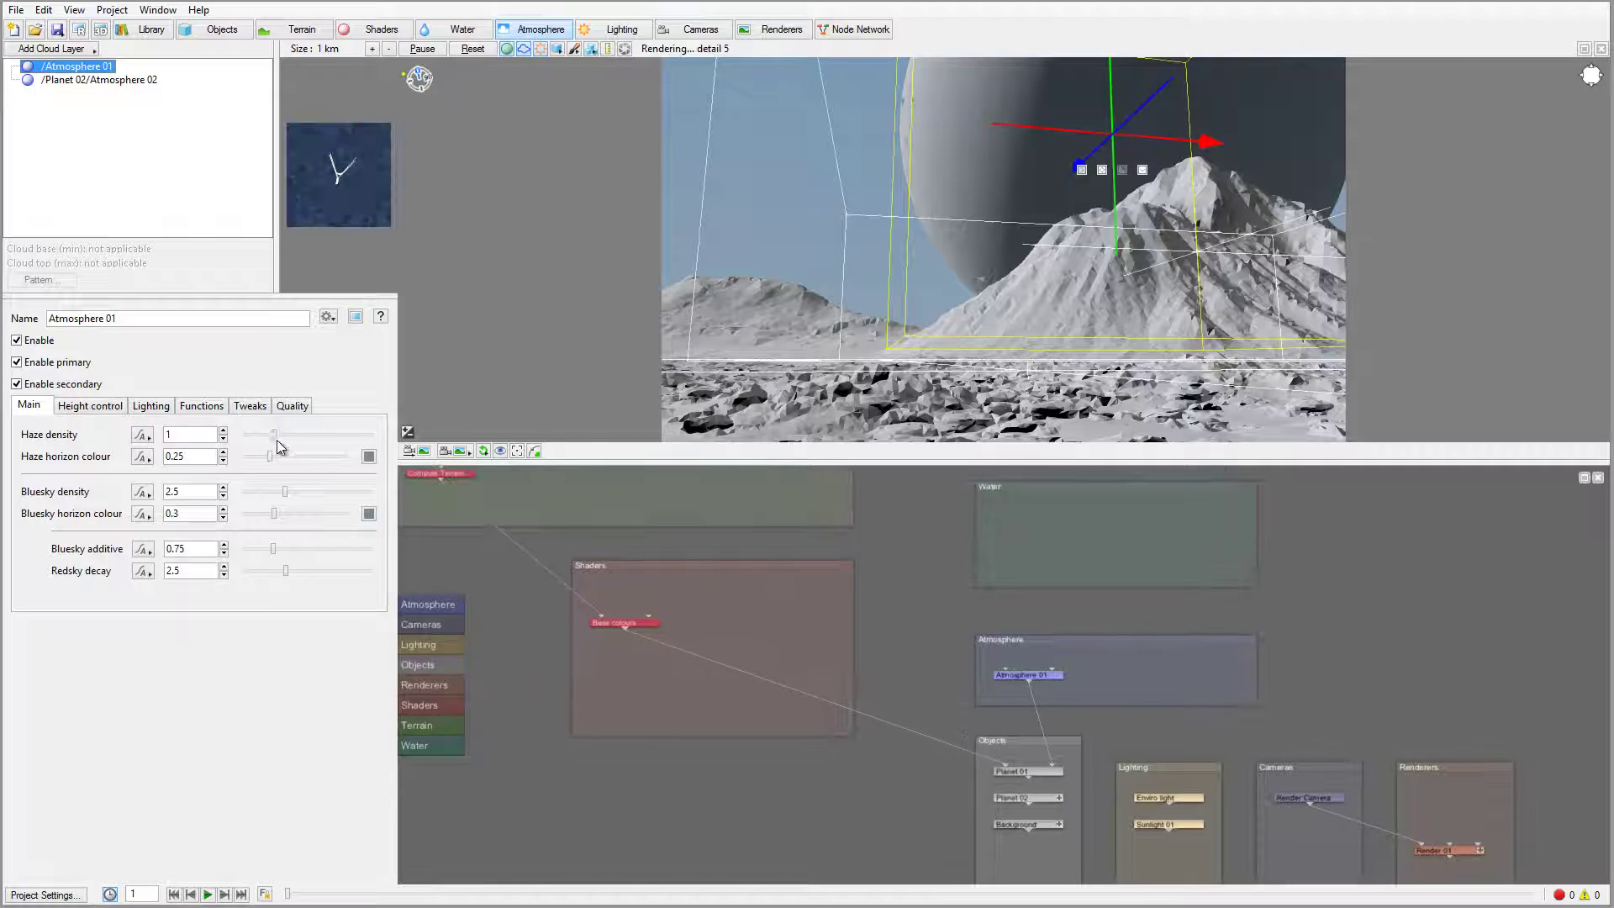
left_click_drag(274, 434, 269, 458)
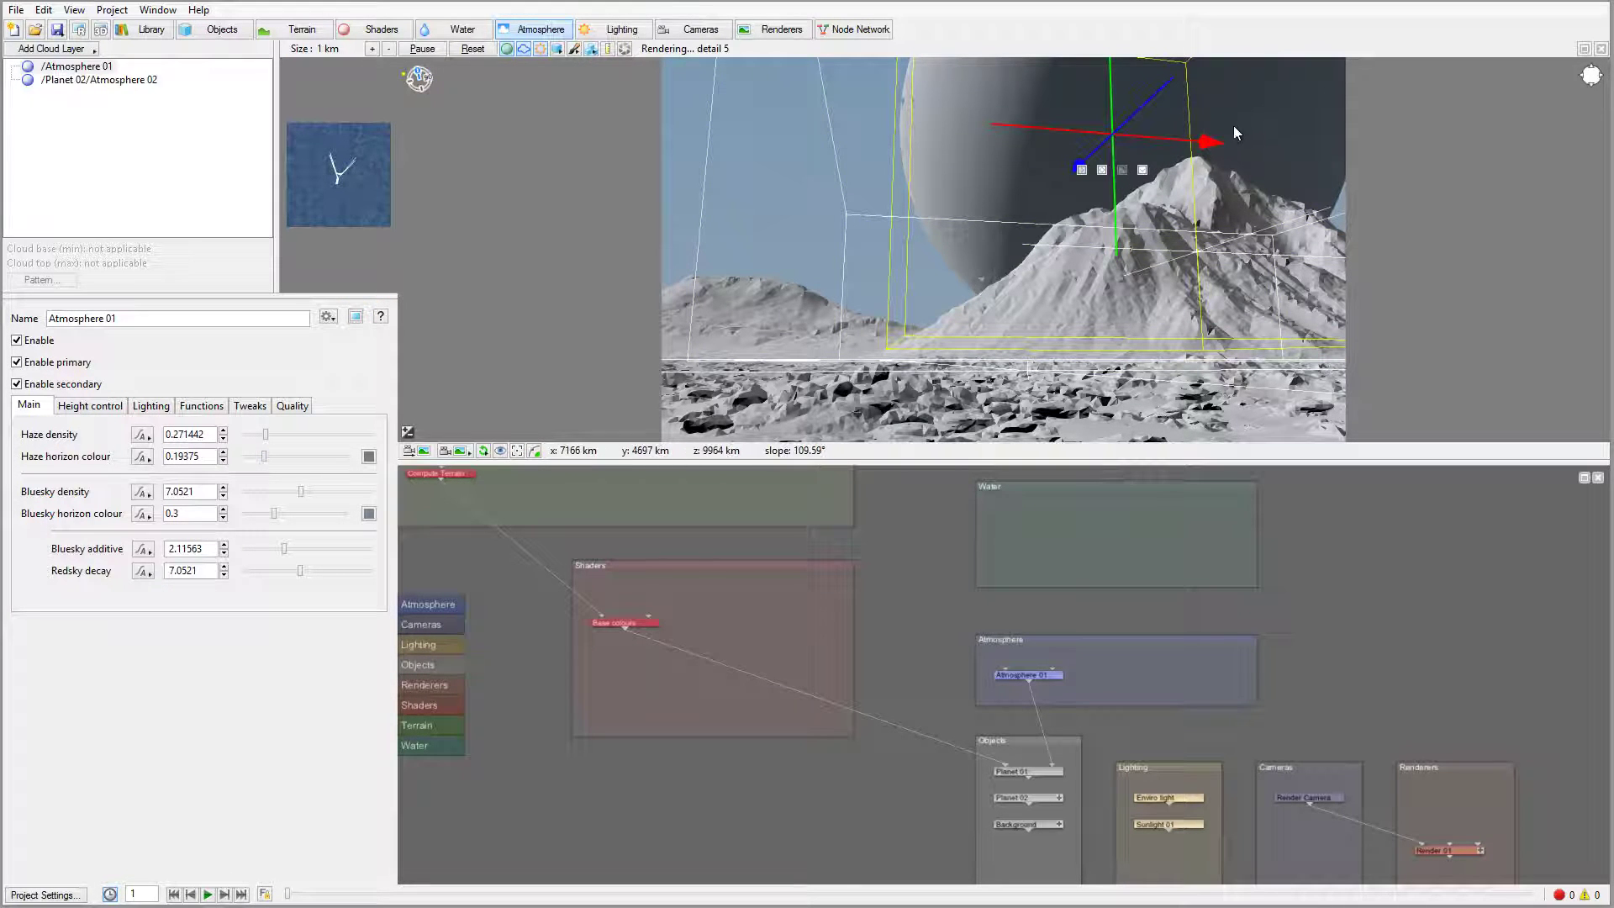
Turn Sunlight 01 to heading 279 and lower its elevation to 14.625.
left_click(618, 29)
left_click(76, 81)
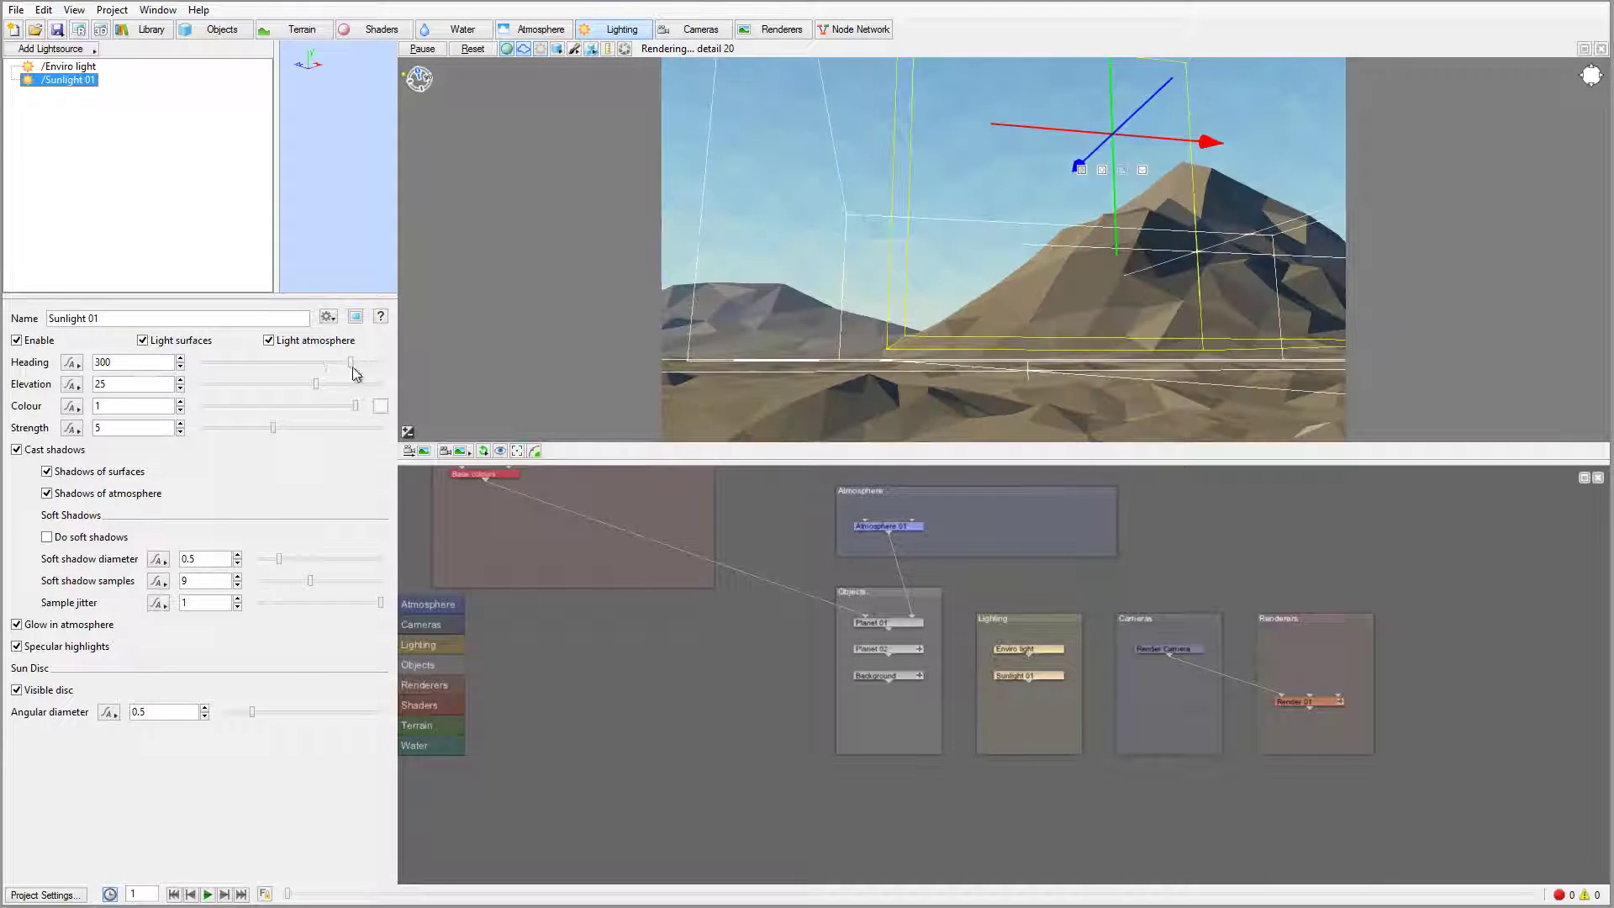
left_click_drag(354, 370, 343, 375)
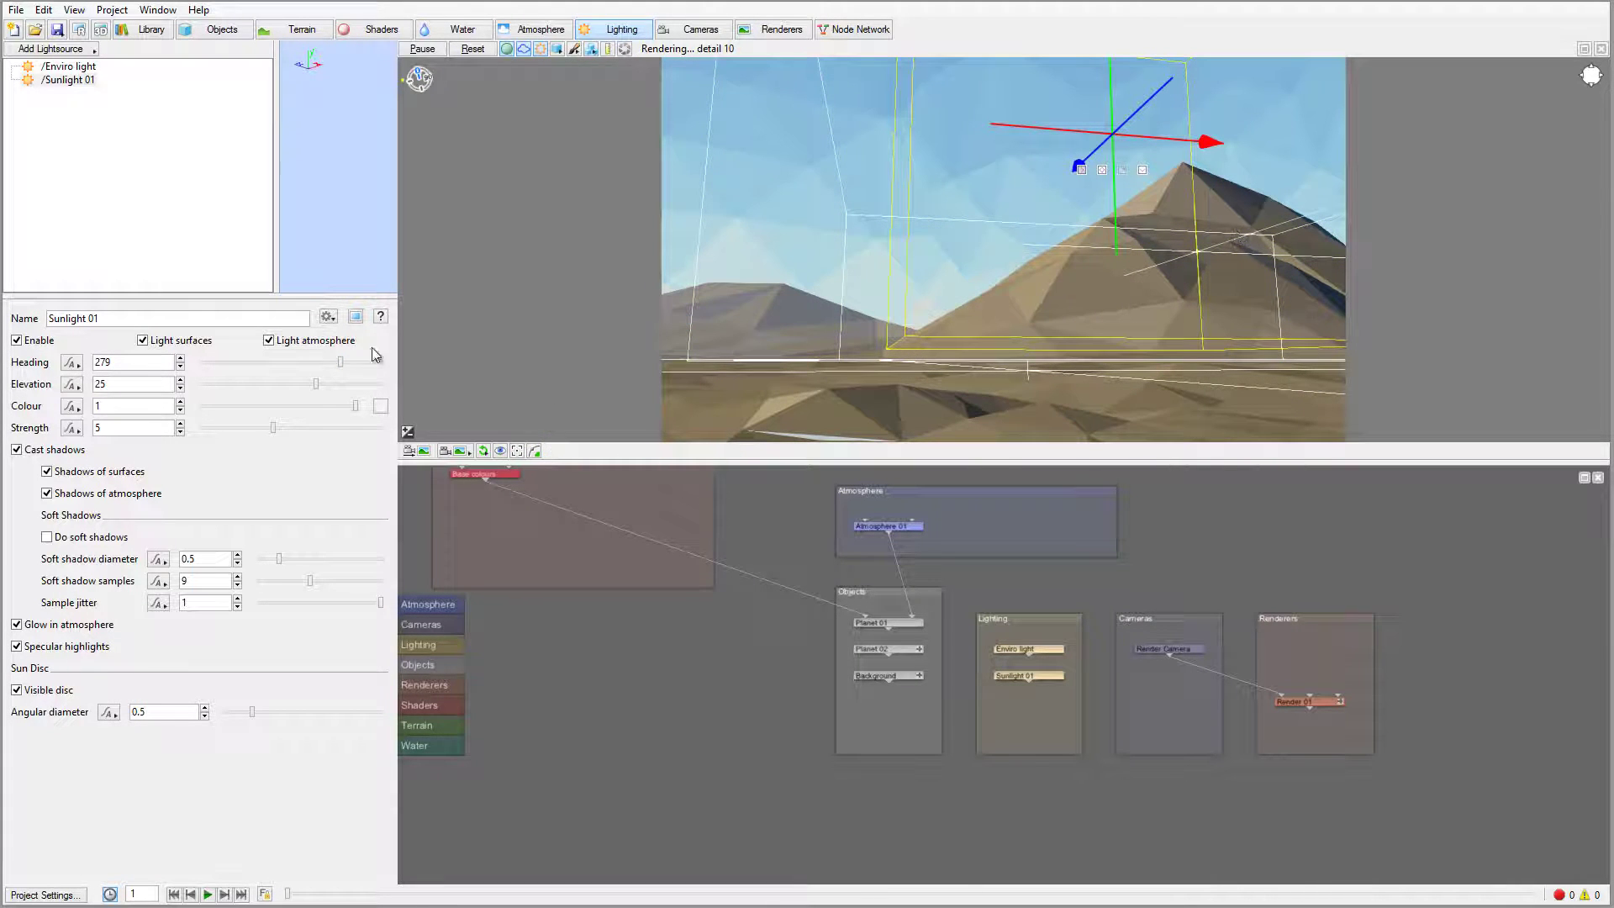
left_click_drag(317, 386, 309, 386)
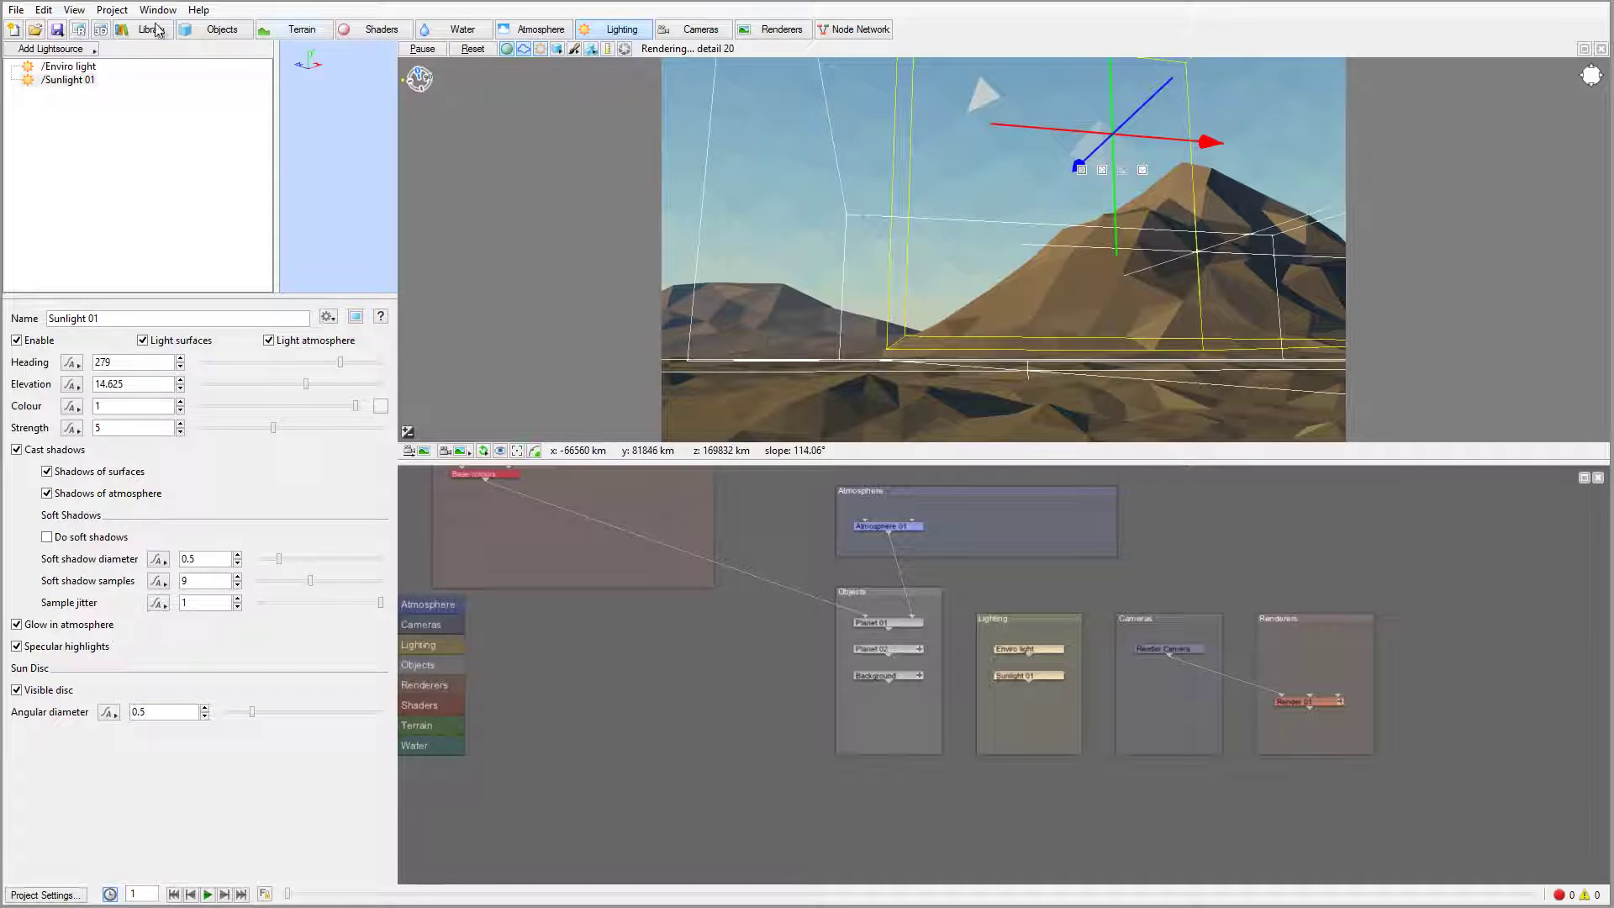
Render the planet-and-mountain scene, close the finished render, and pan the network to the terrain nodes.
left_click(78, 29)
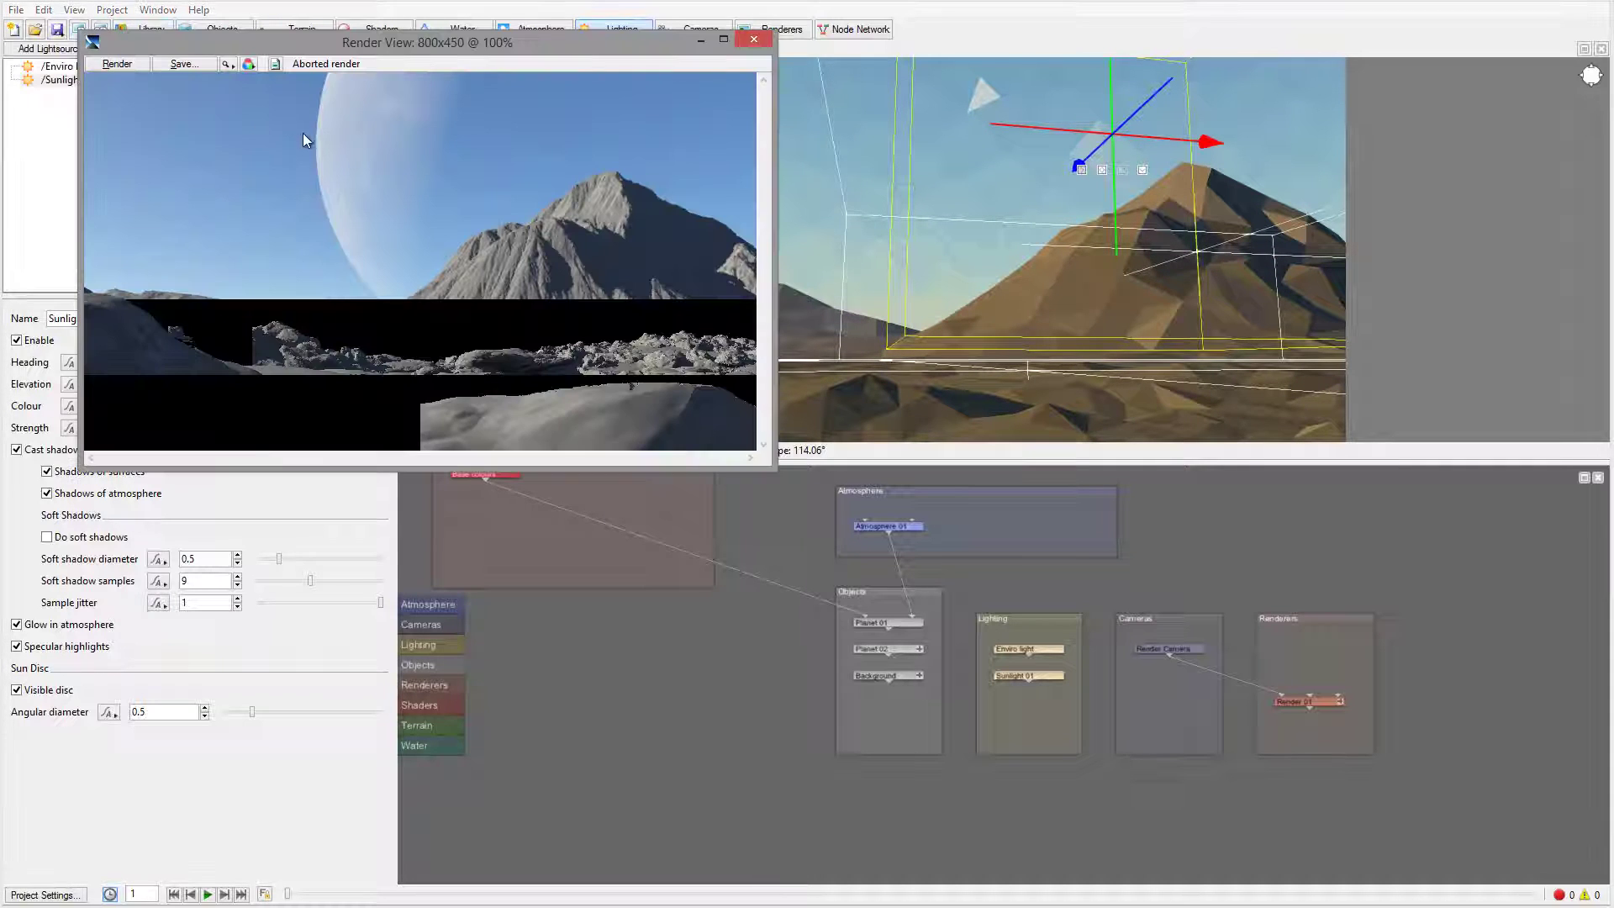
left_click(117, 64)
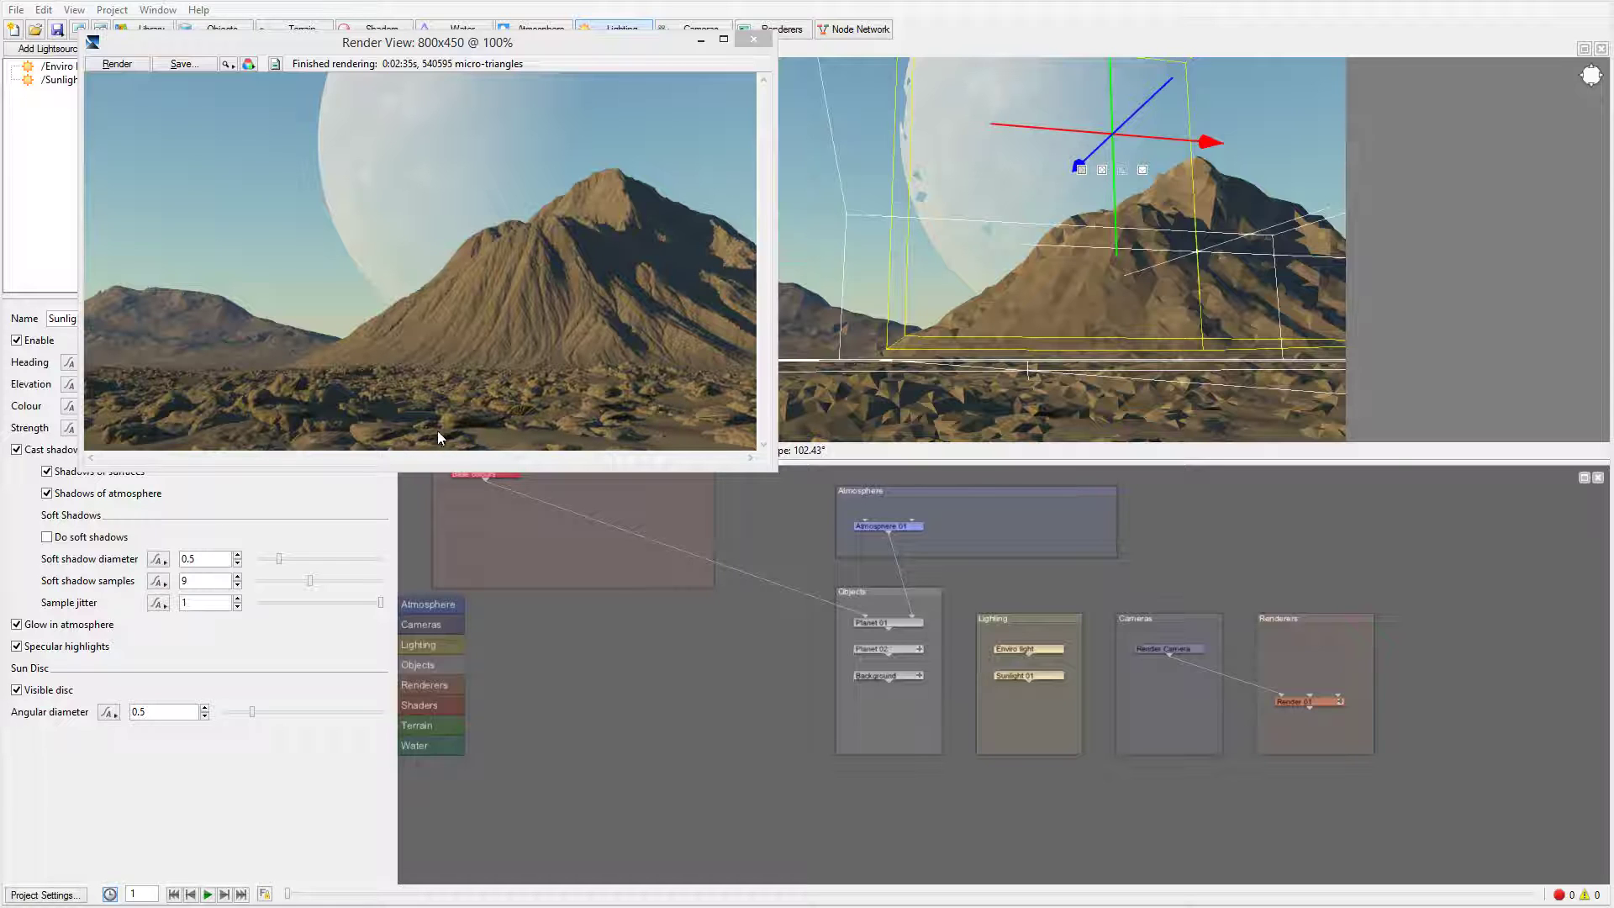
left_click(753, 39)
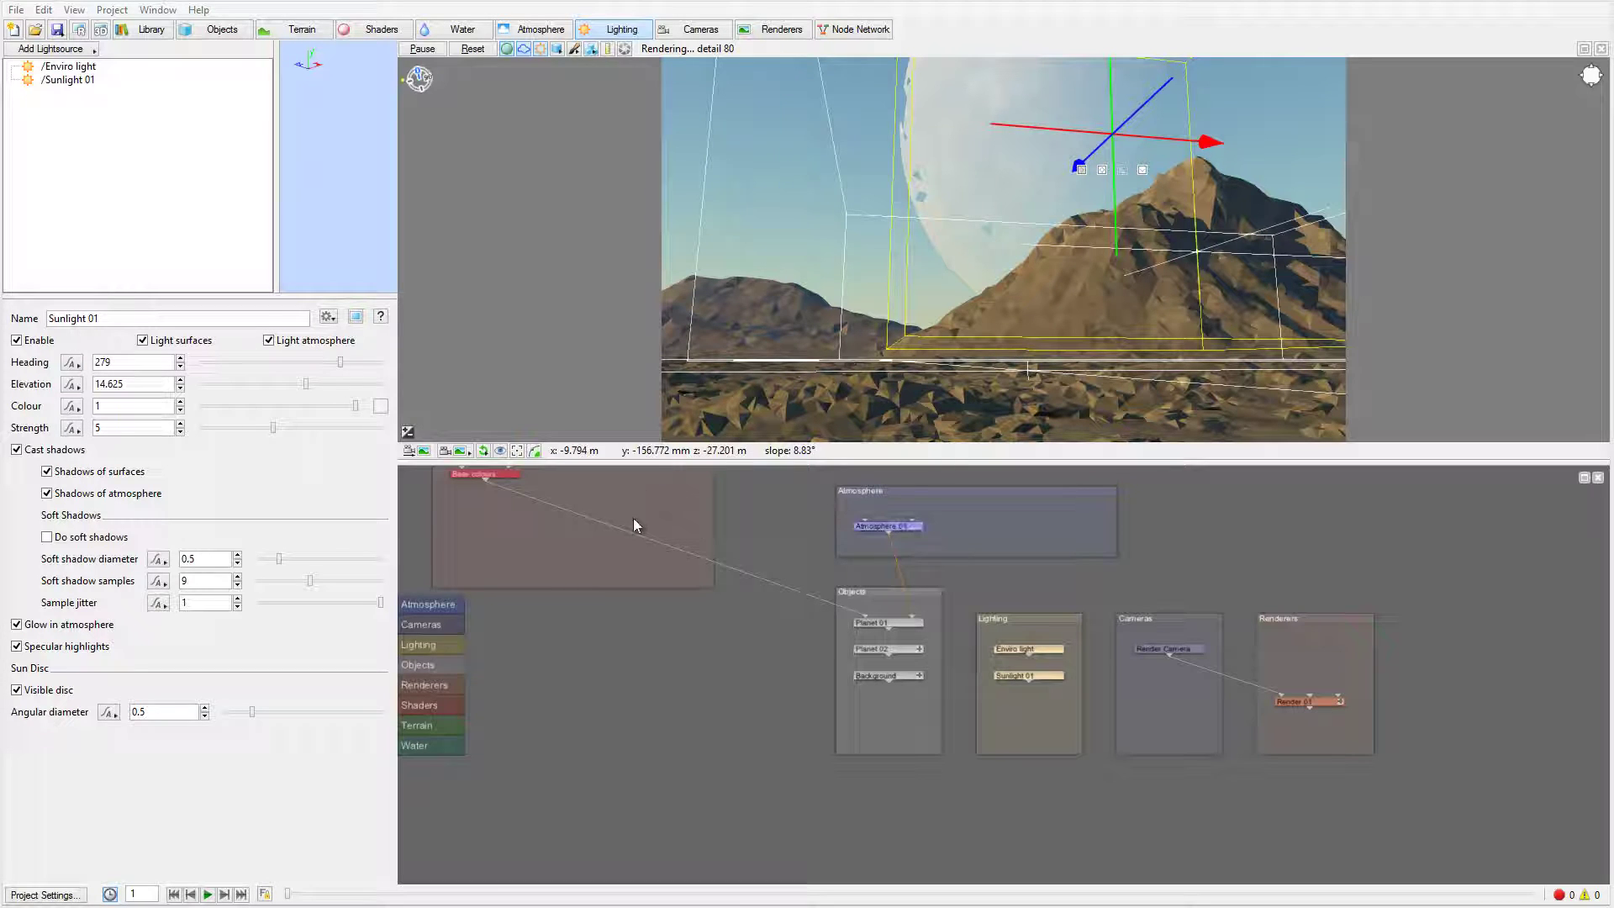
left_click_drag(630, 520, 844, 648)
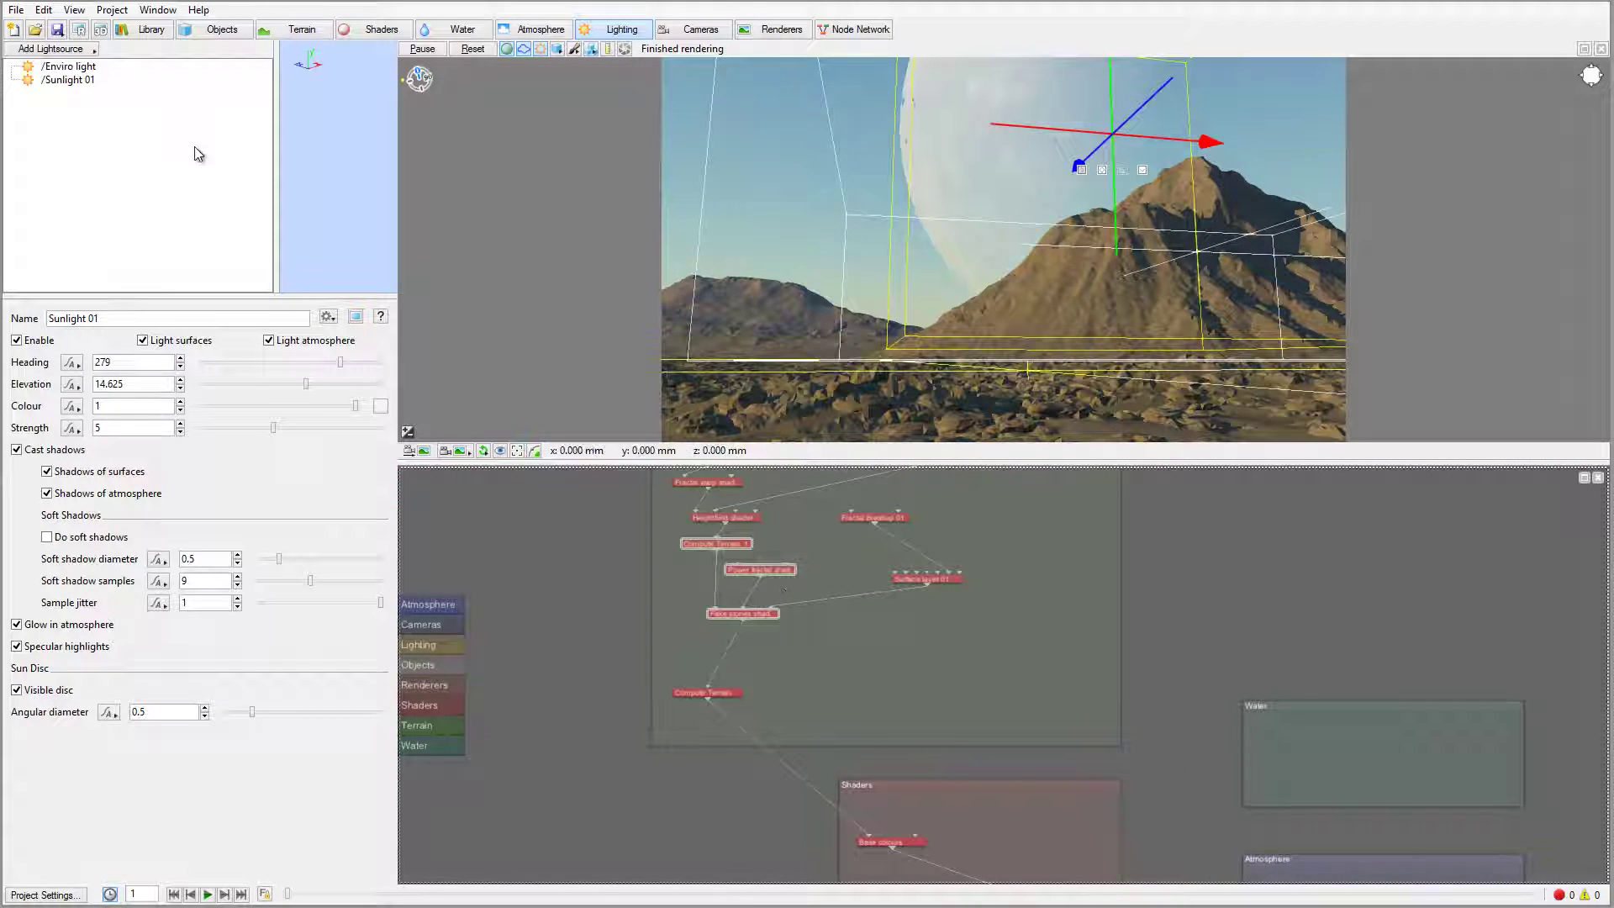
Set Power fractal shader v3 02's displacement amplitude to 0.05 and lower its roughness to 0.4125.
left_click(295, 30)
left_click(105, 190)
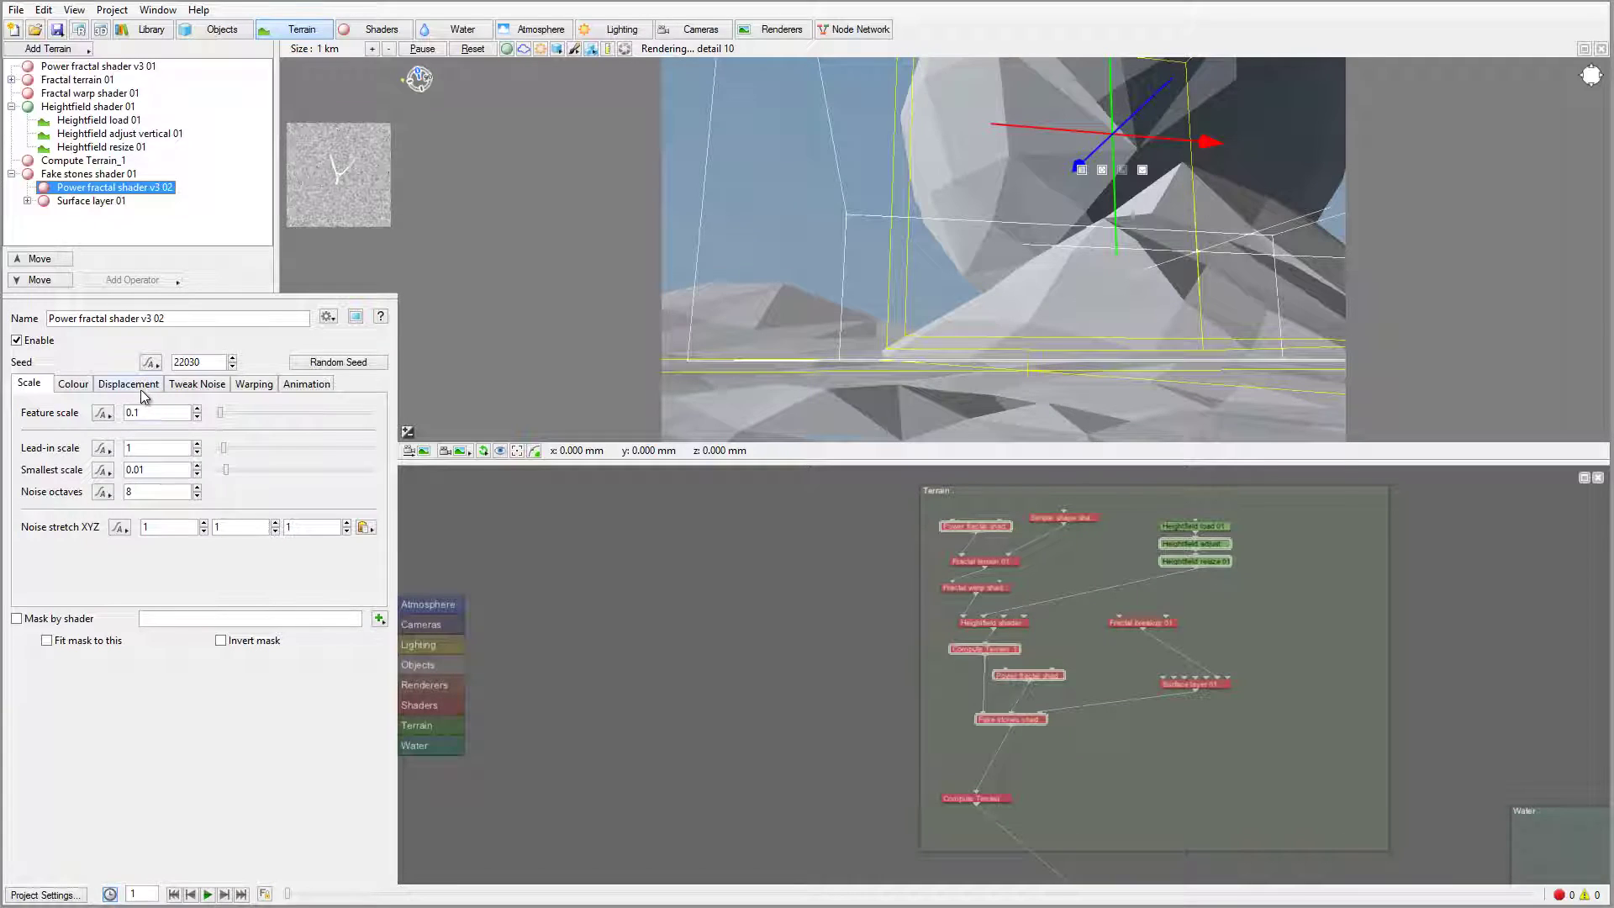
left_click(137, 386)
left_click_drag(224, 435, 154, 436)
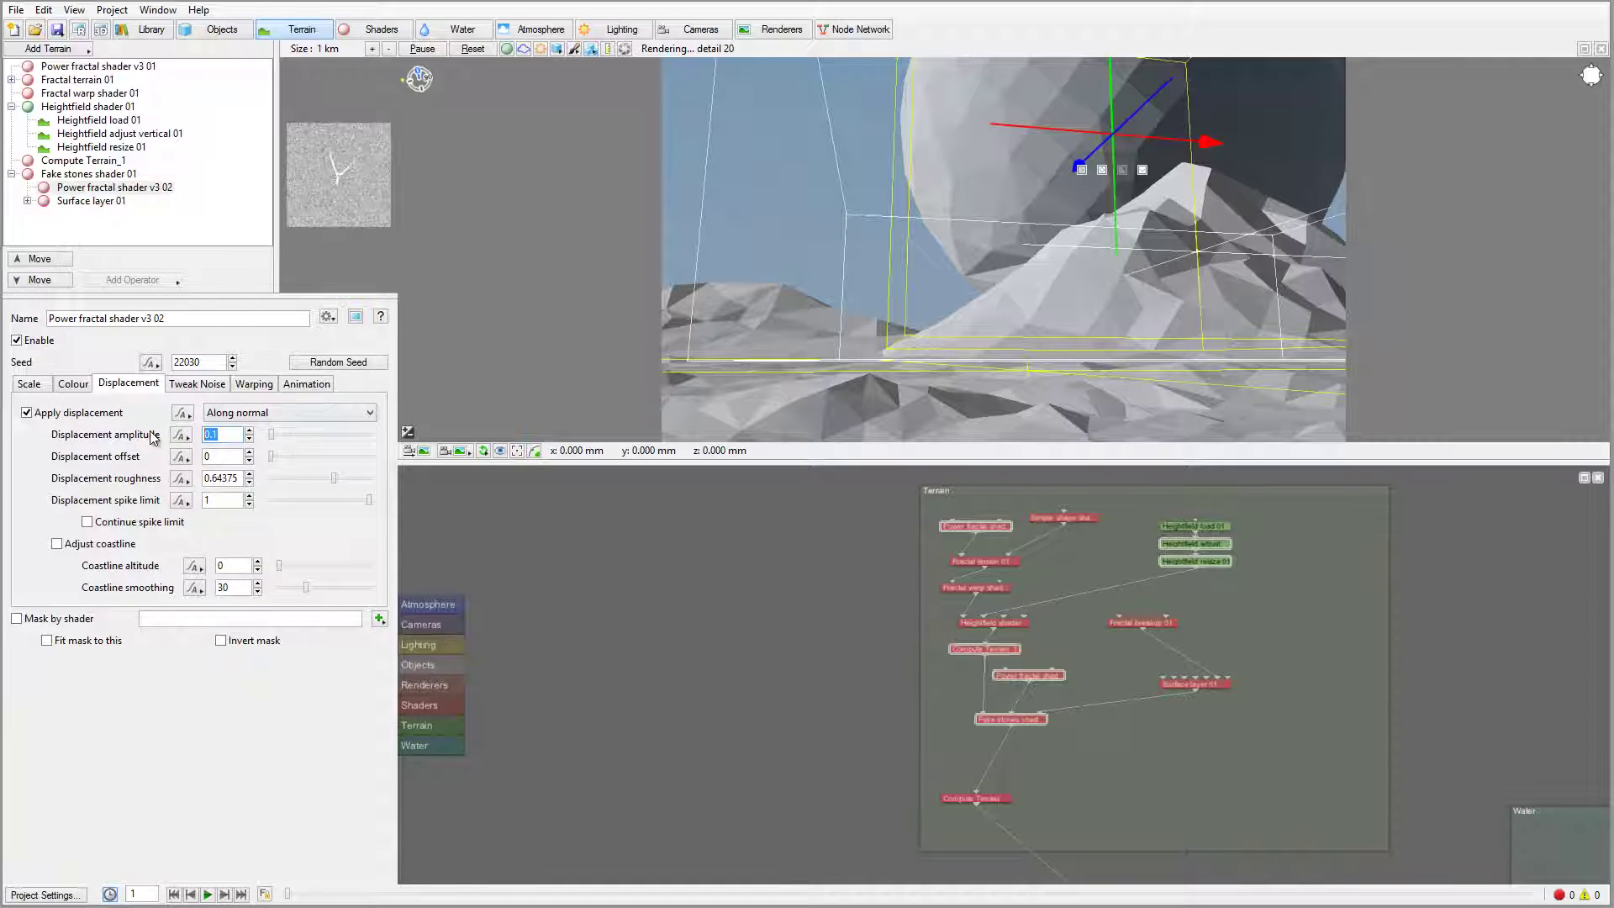
type("0.05")
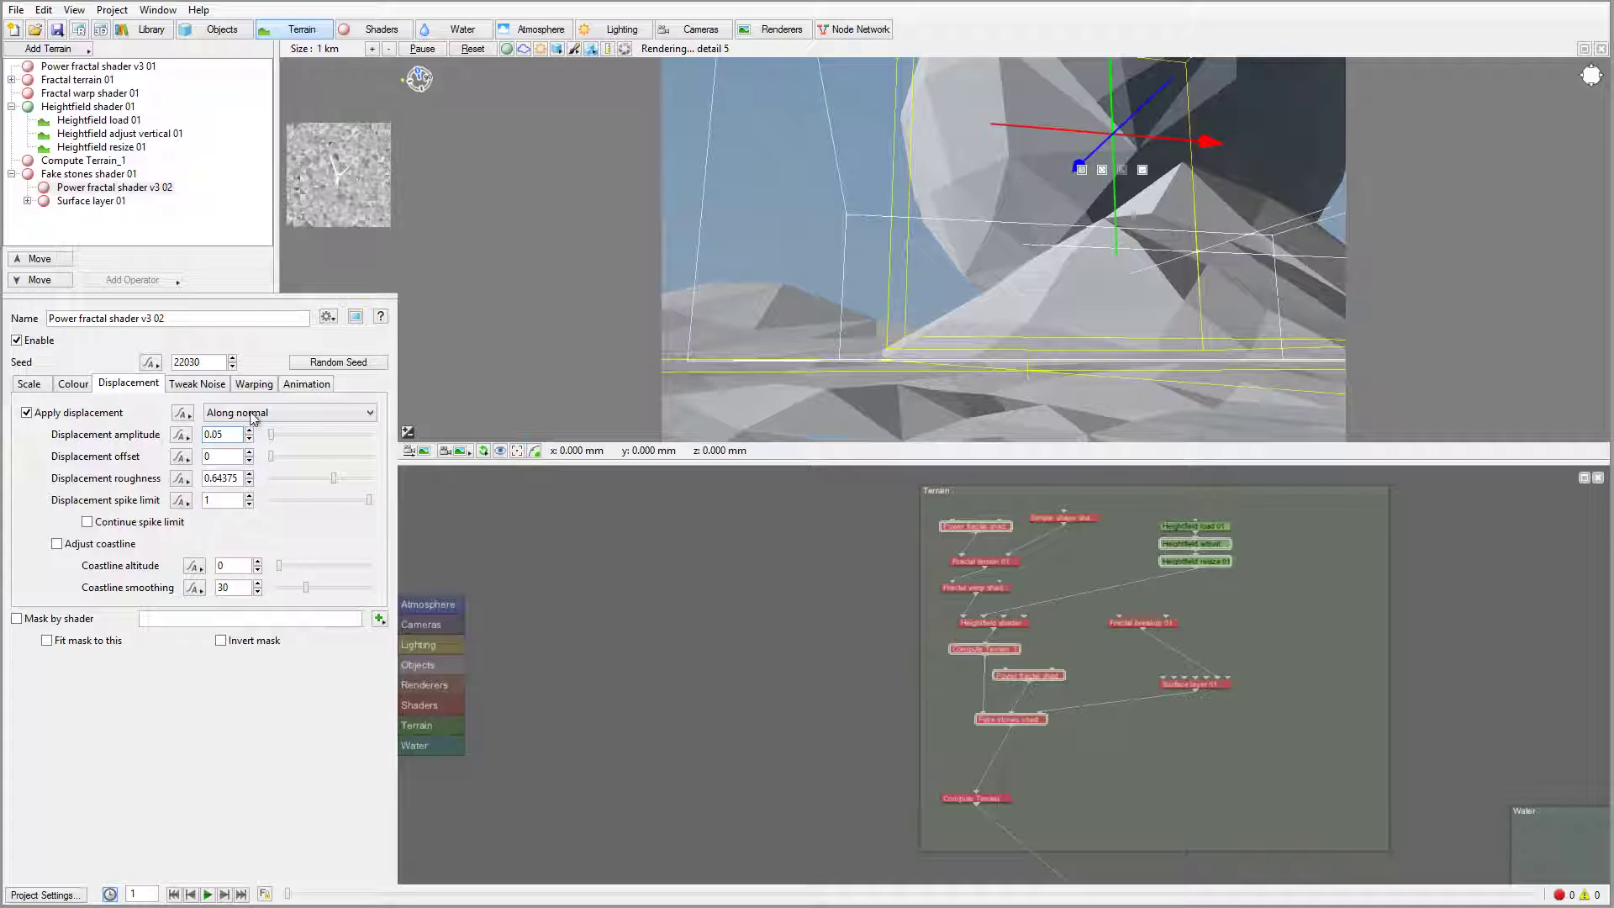
mouse_move(334, 477)
left_mouse_down()
mouse_move(349, 477)
mouse_move(311, 477)
left_mouse_up()
Set the shader's lead-in scale to 0.5 and smallest scale to 0.04.
left_click(29, 383)
double_click(135, 412)
double_click(122, 449)
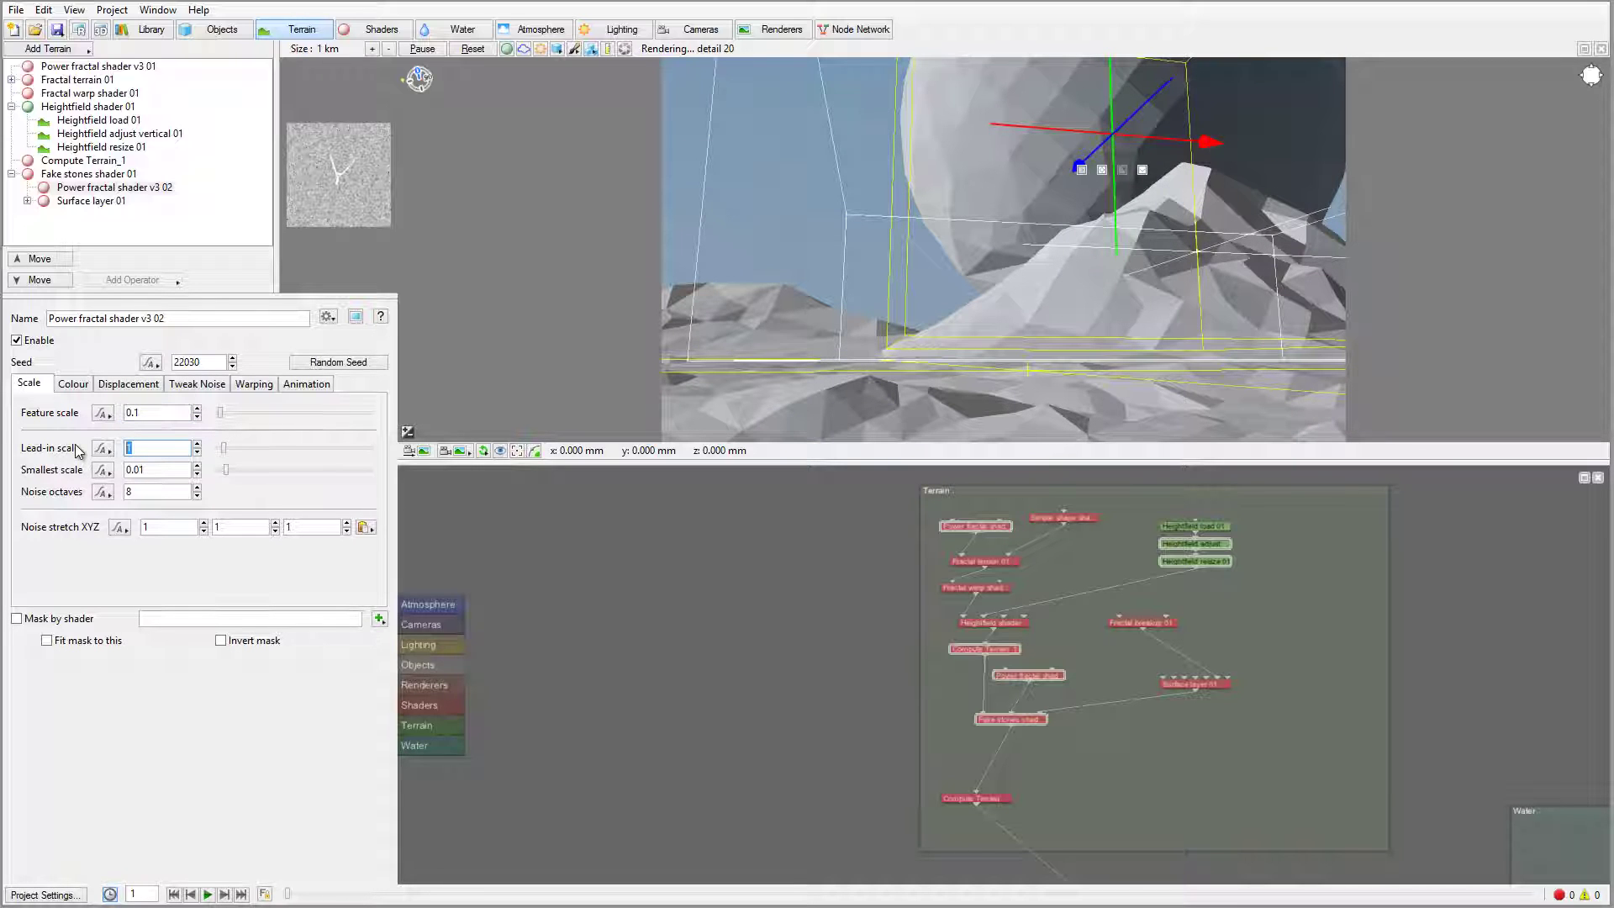
type("0.5")
double_click(147, 412)
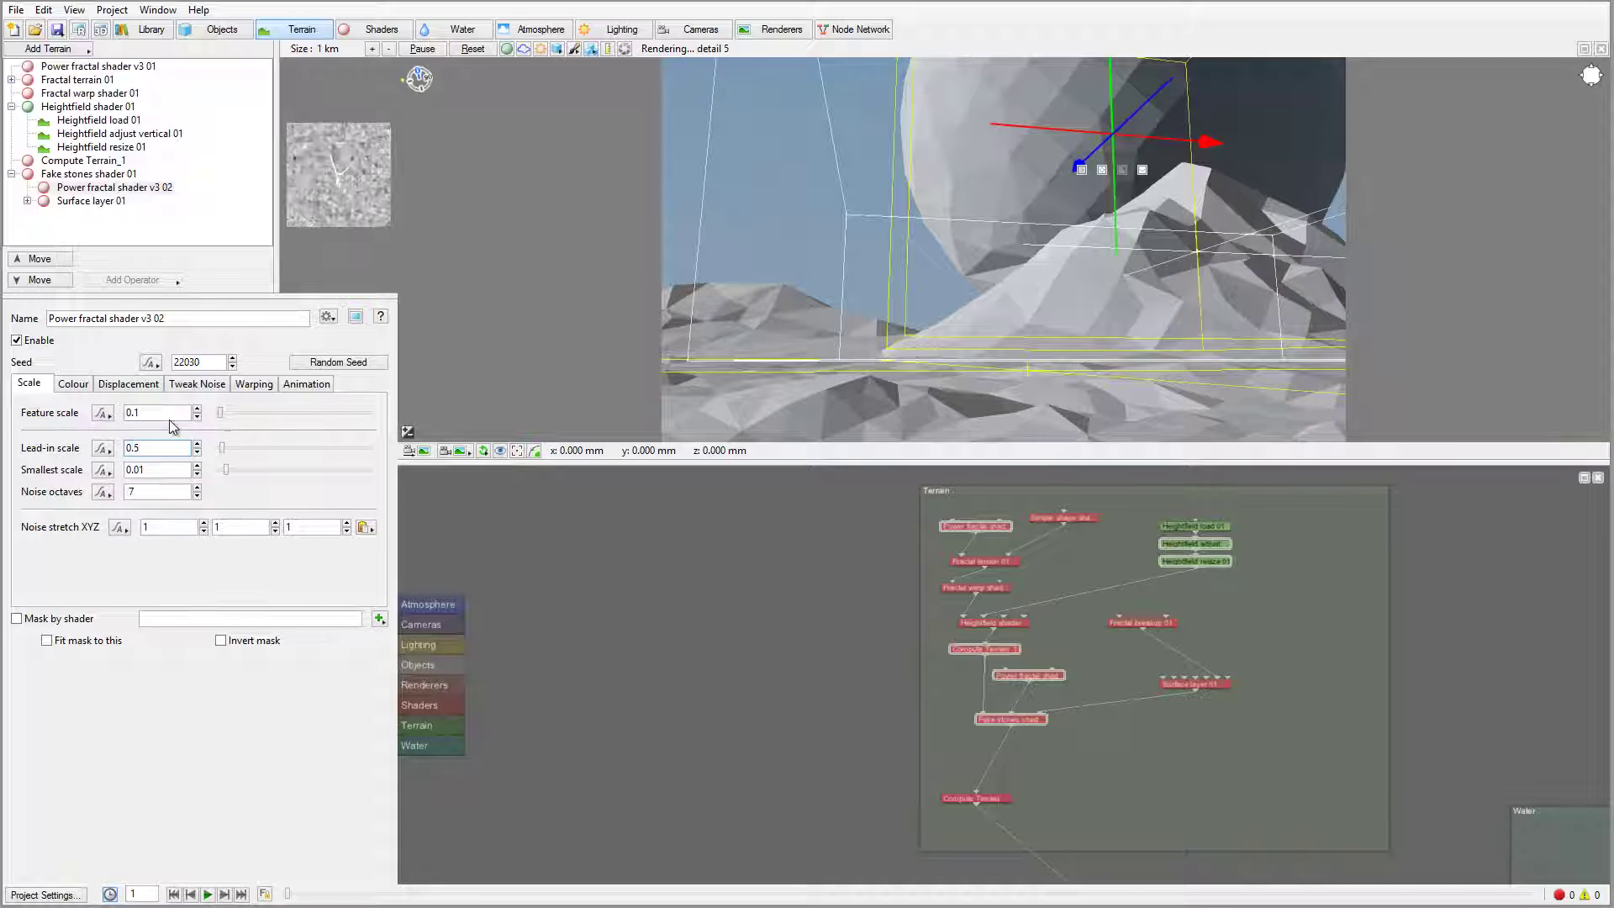
double_click(154, 470)
type("0.")
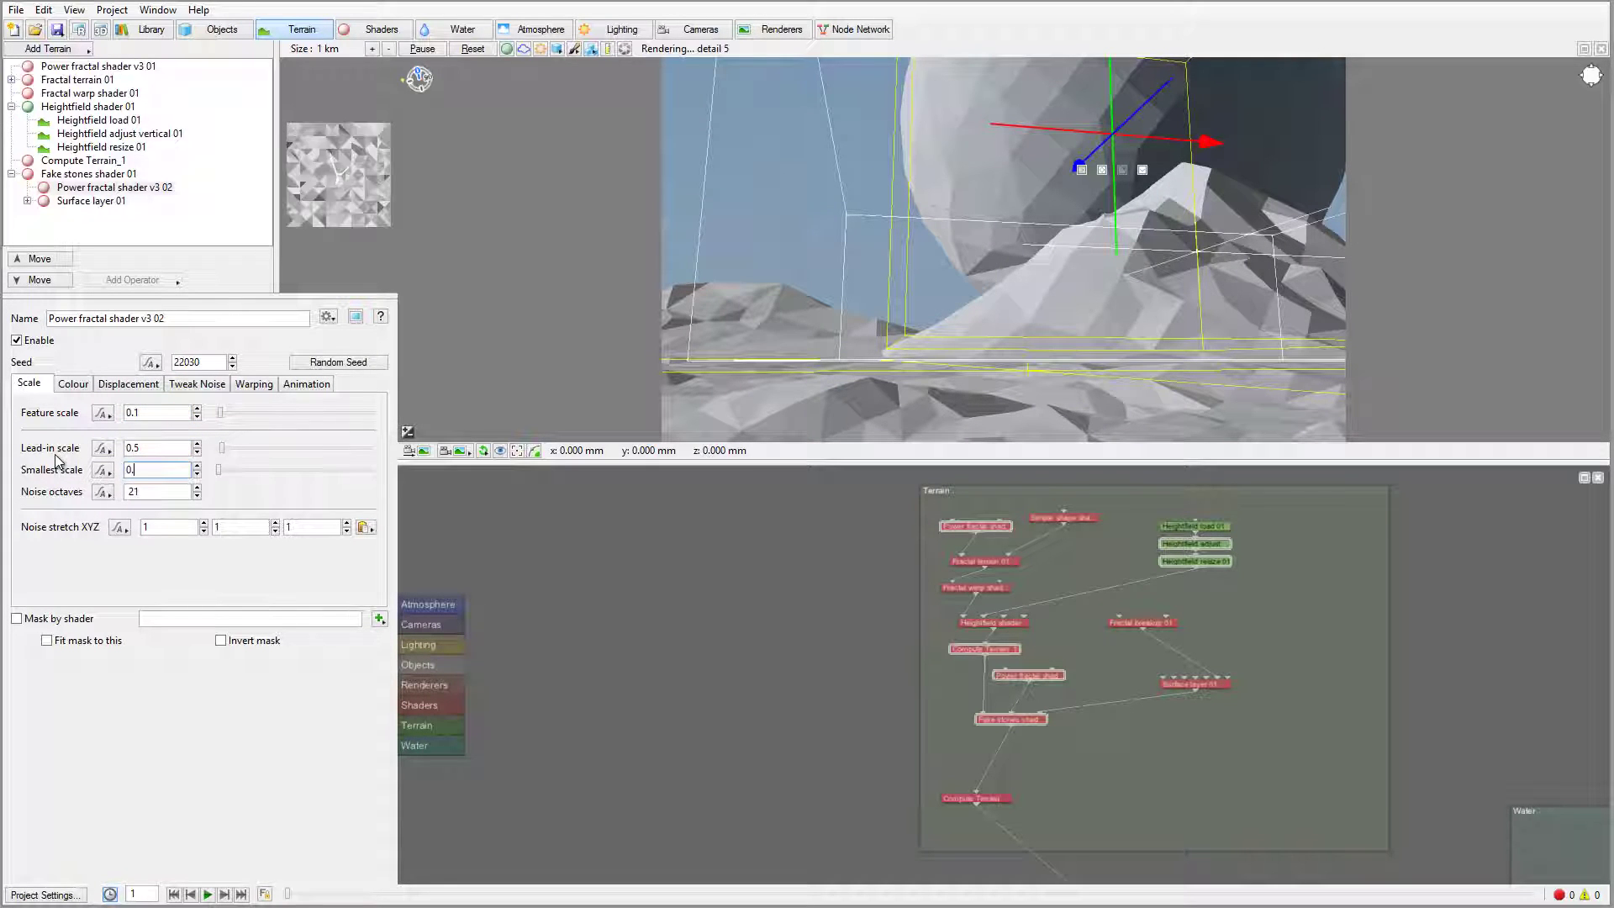
type("04")
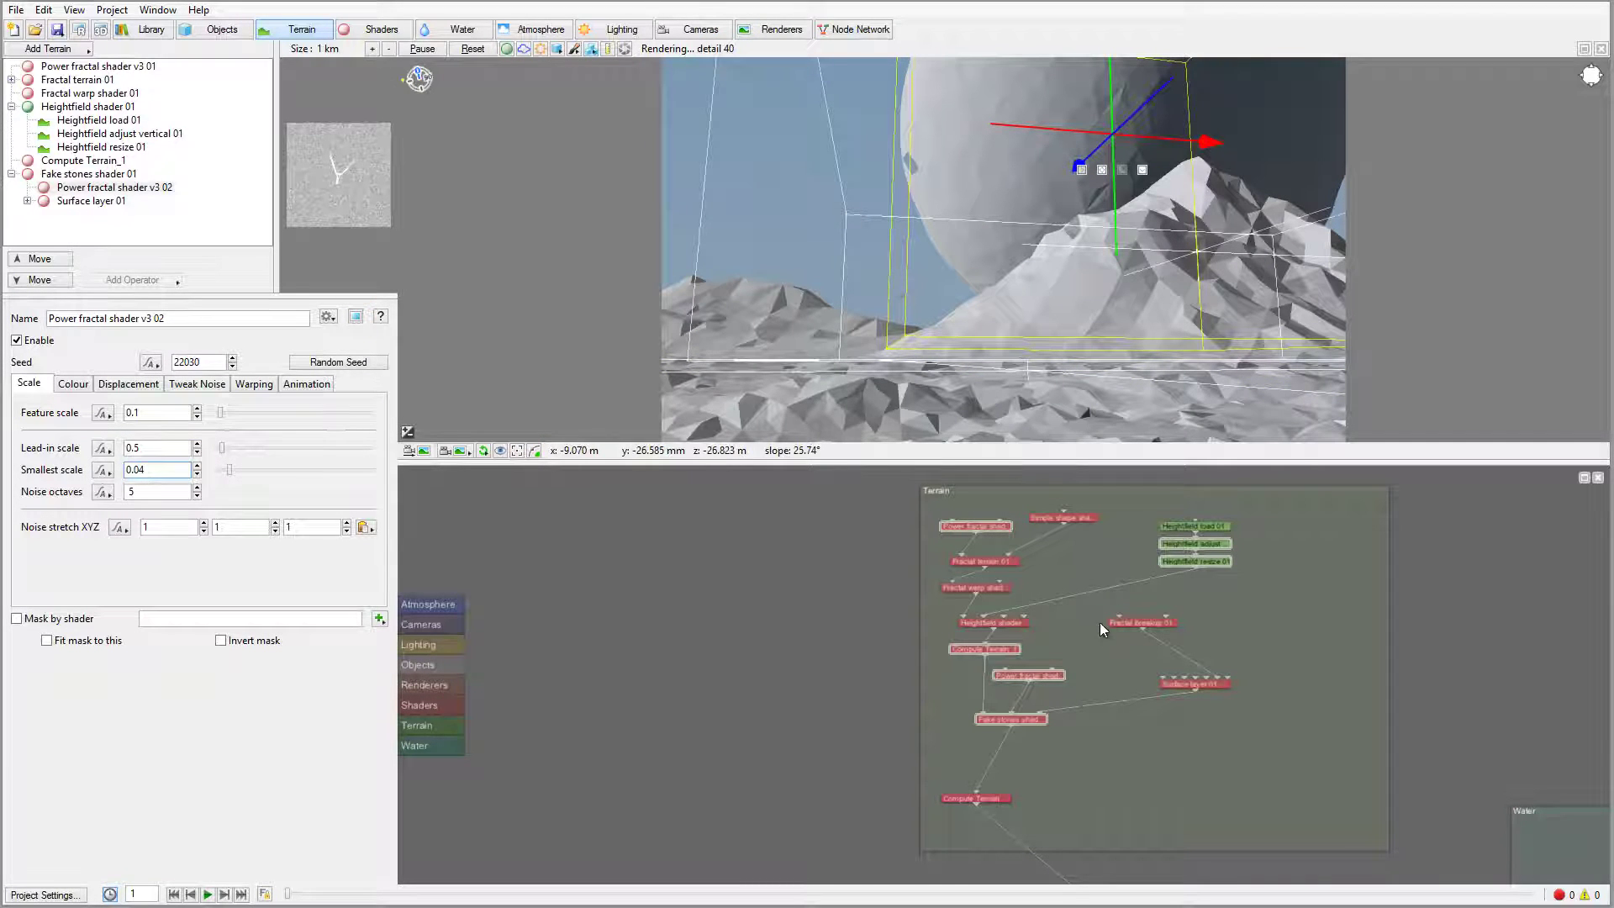
Lower Fractal terrain 01's displacement roughness to 0.66875 and switch its noise flavour to Perlin ridges.
left_click(983, 560)
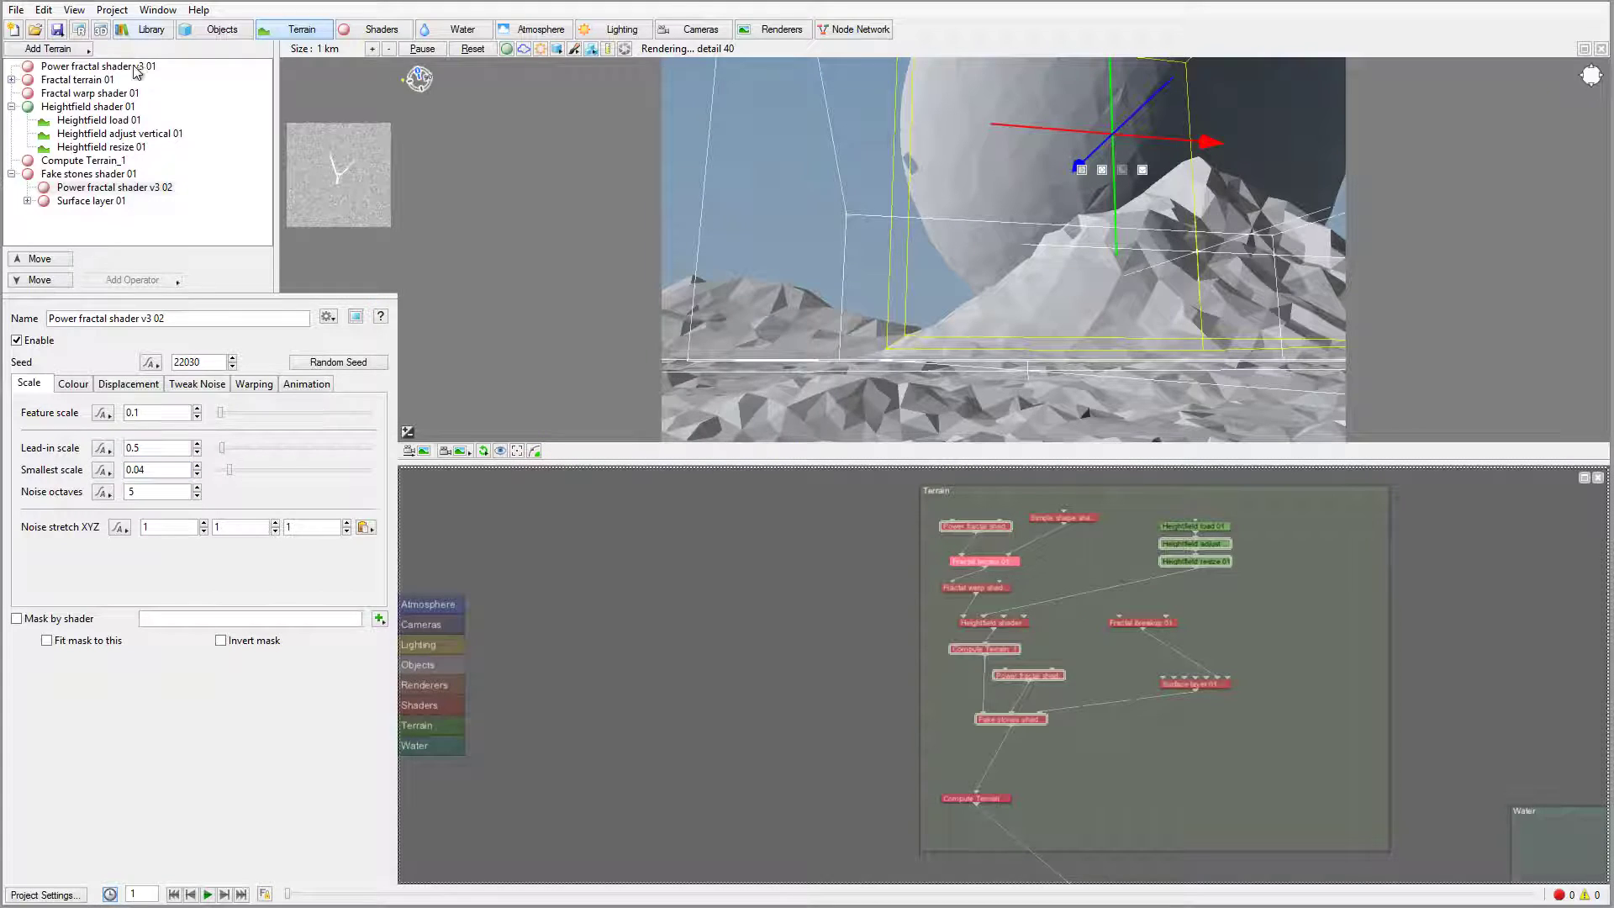
left_click(90, 81)
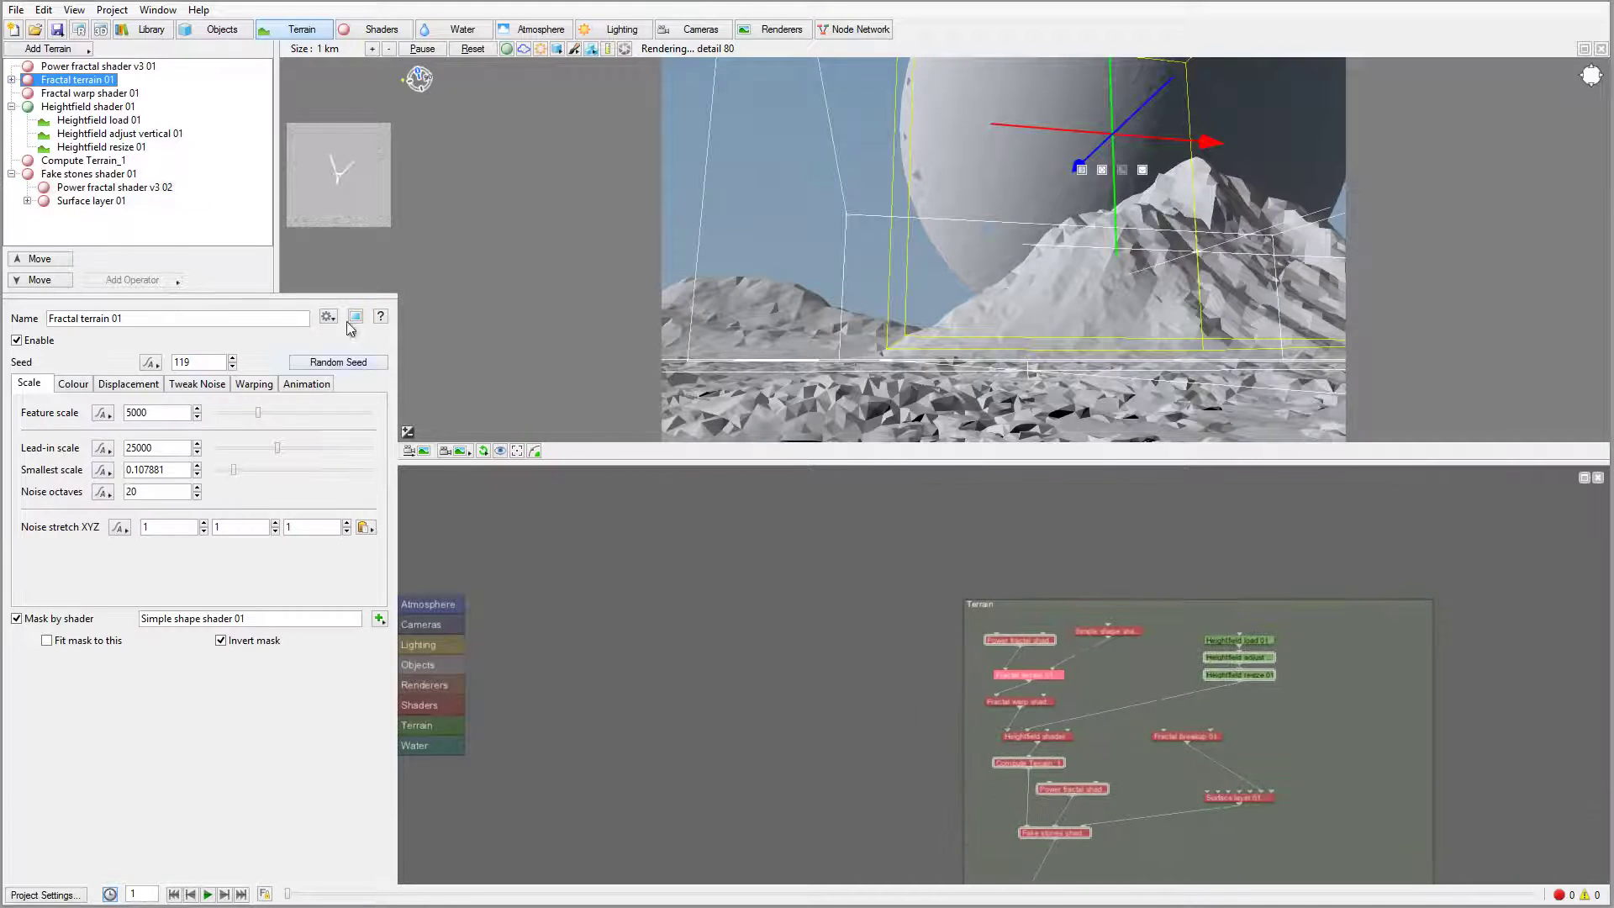
left_click(127, 384)
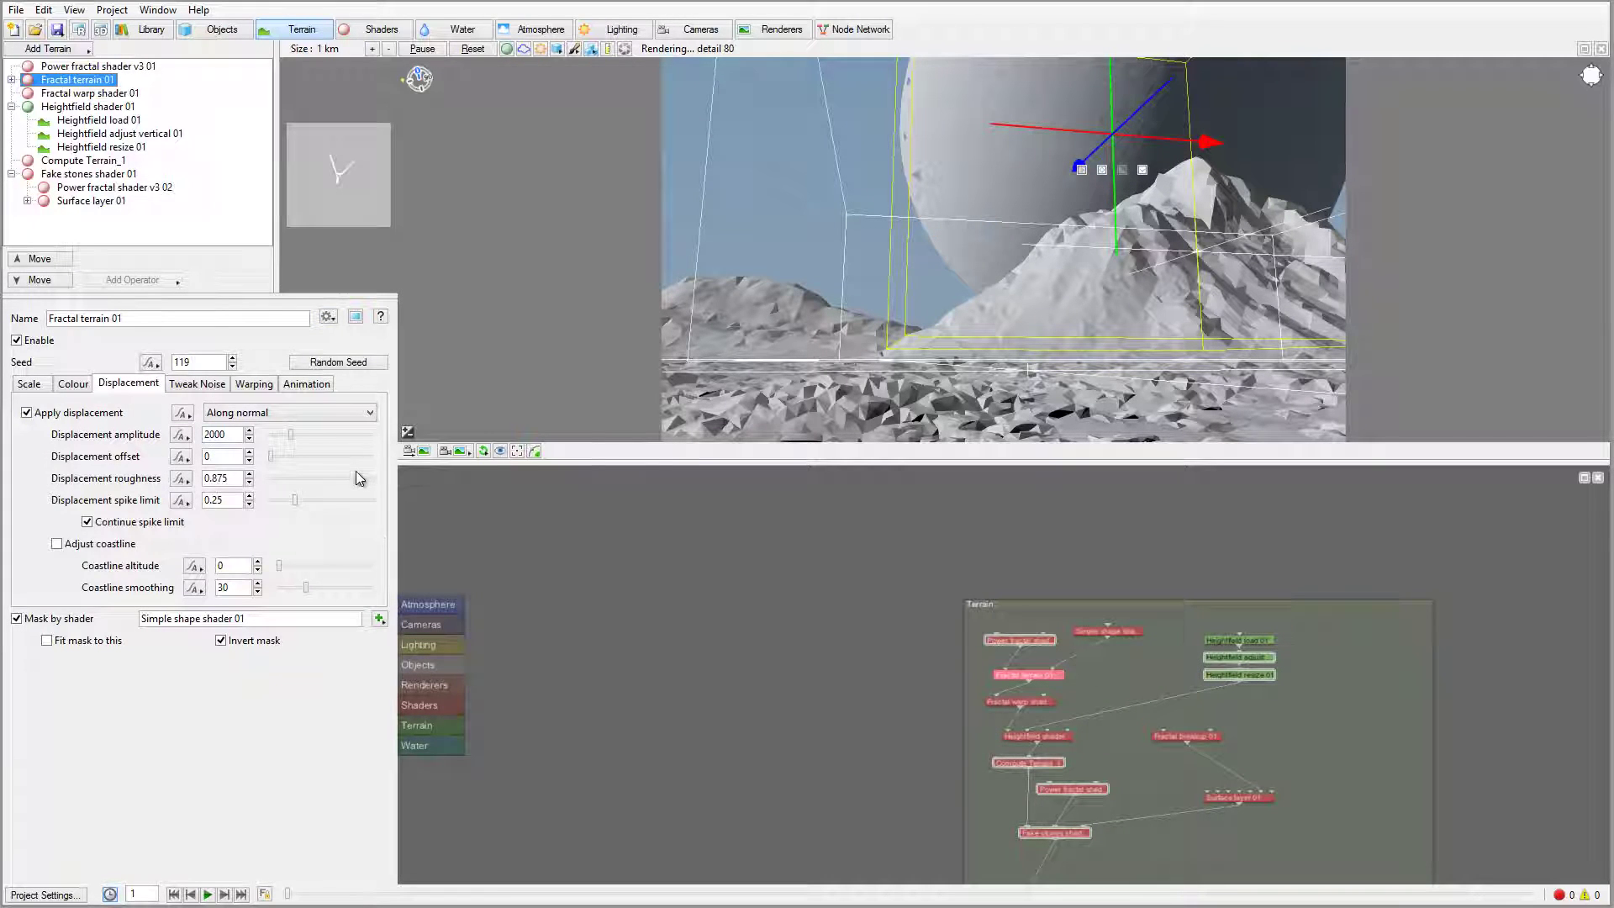
left_click_drag(342, 485, 337, 485)
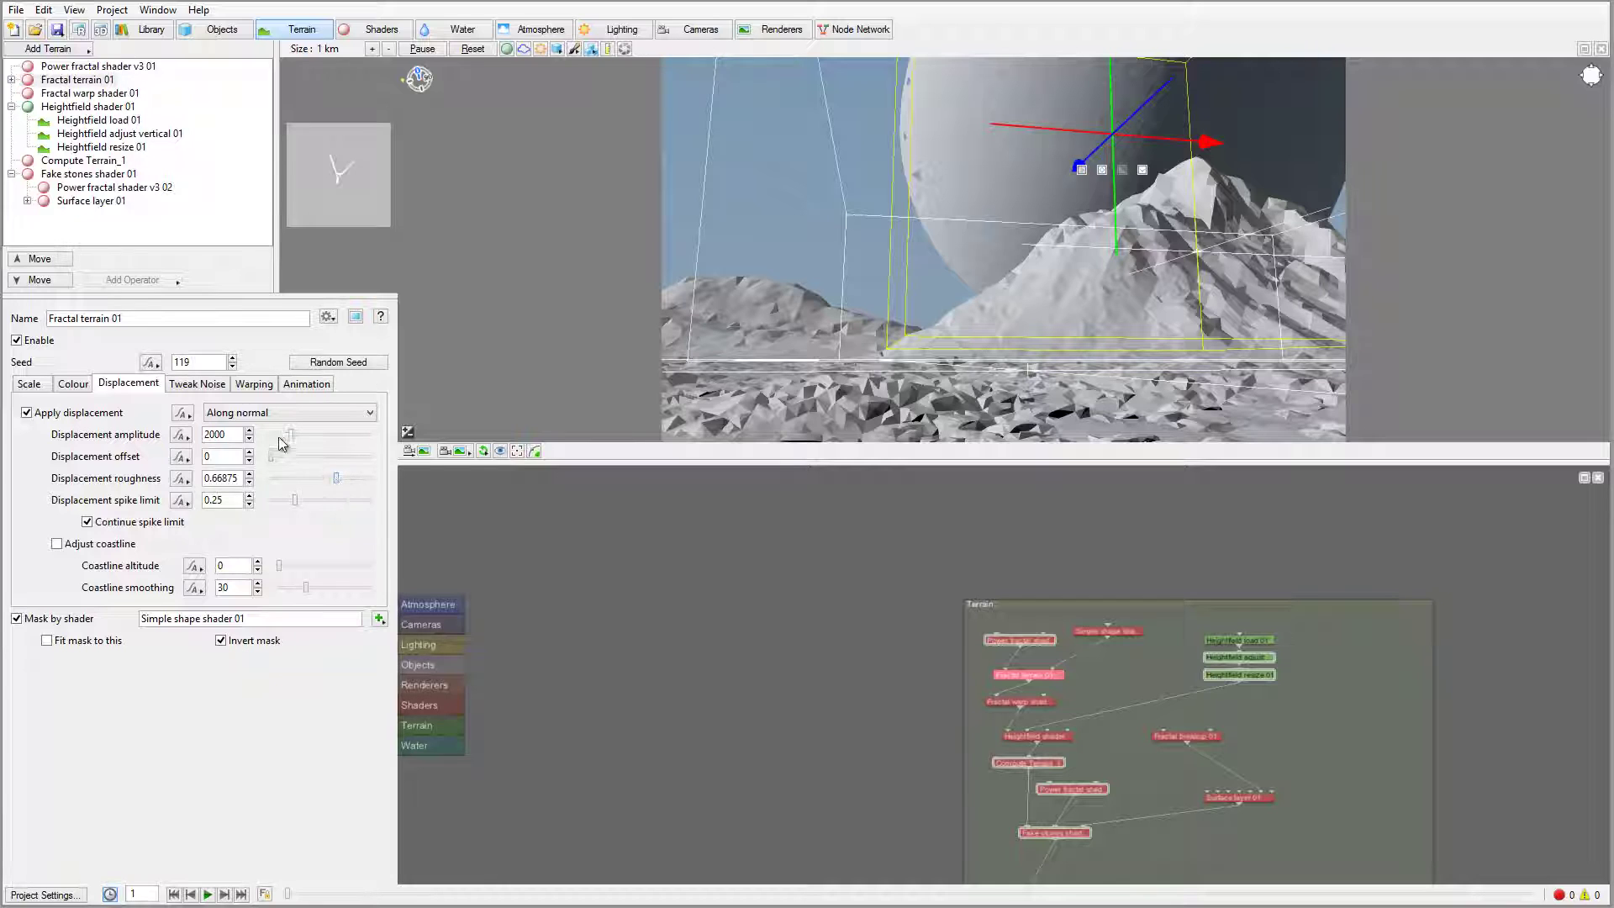
left_click(192, 384)
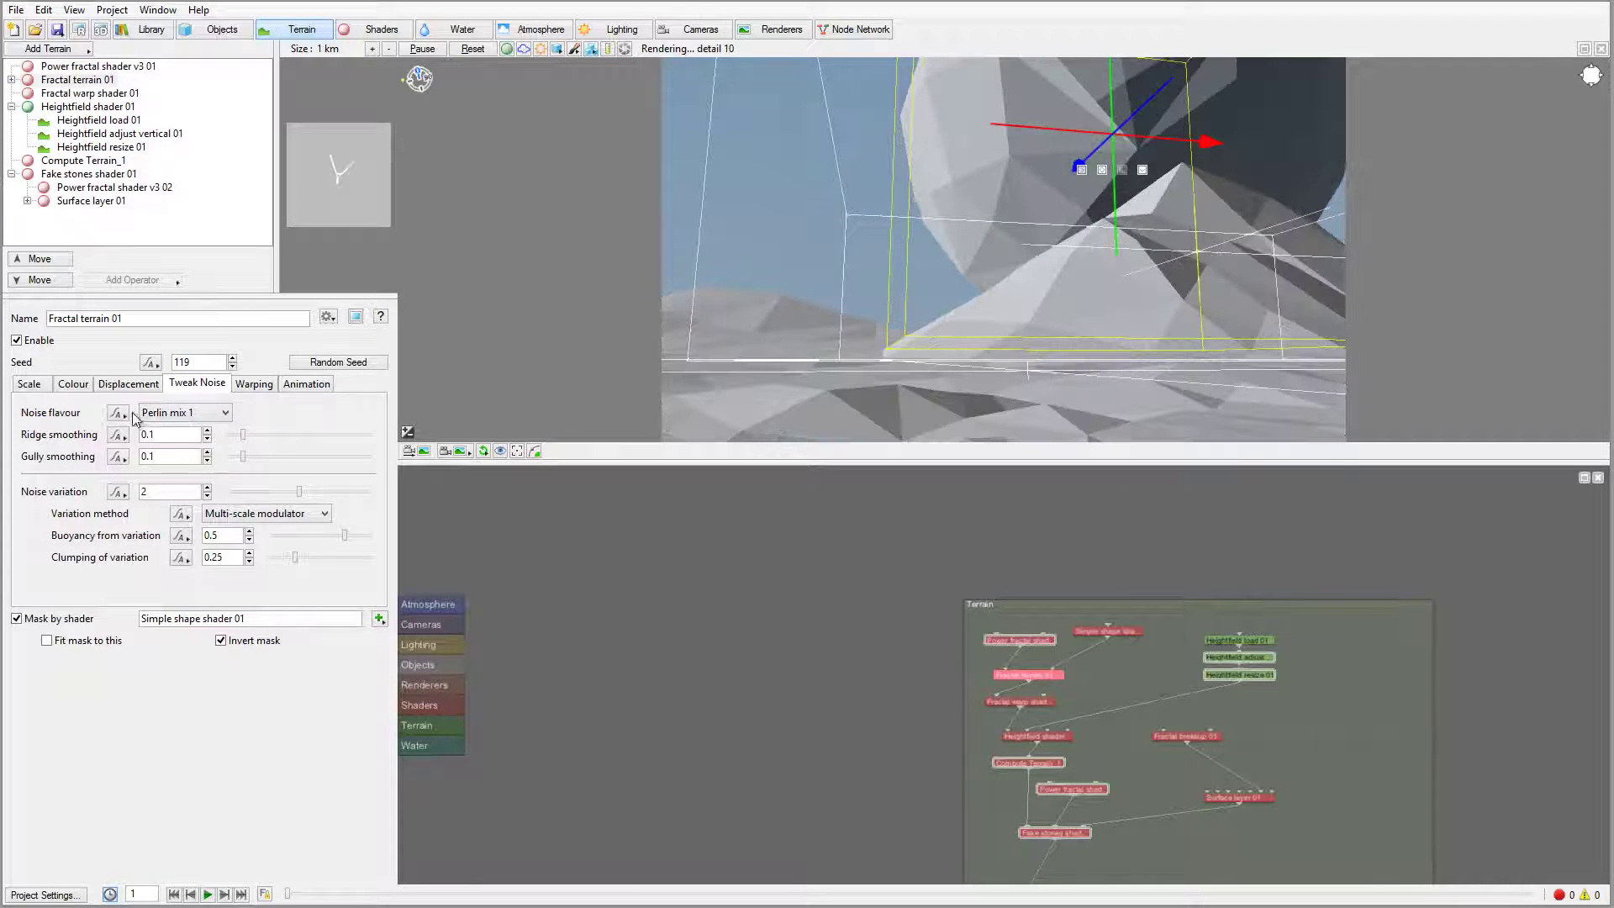
left_click(199, 413)
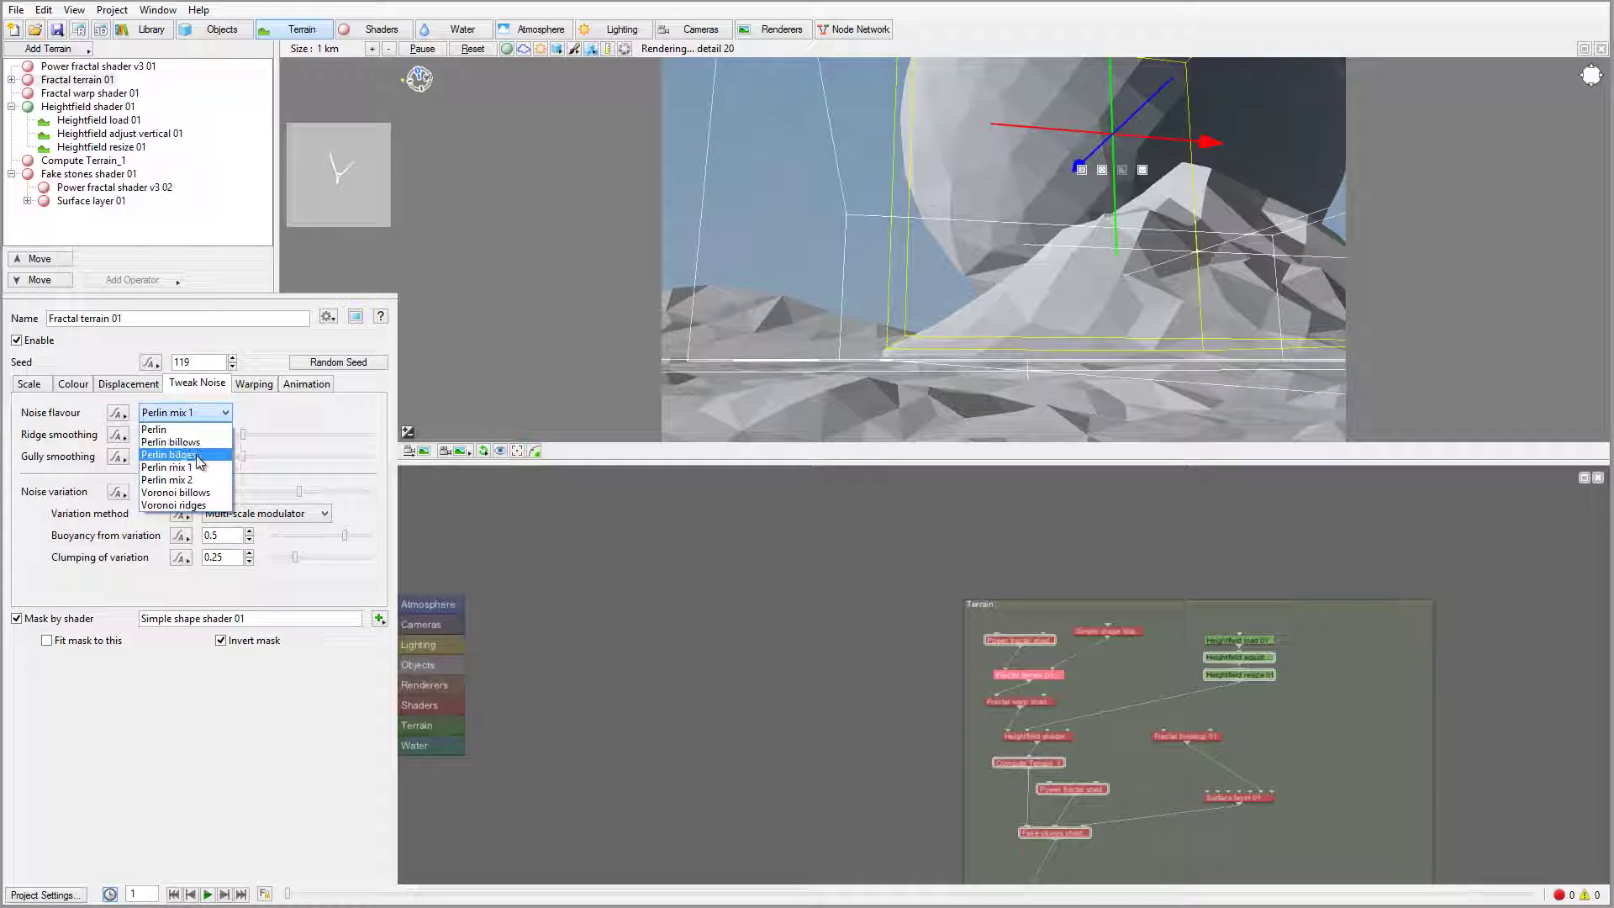
left_click(194, 455)
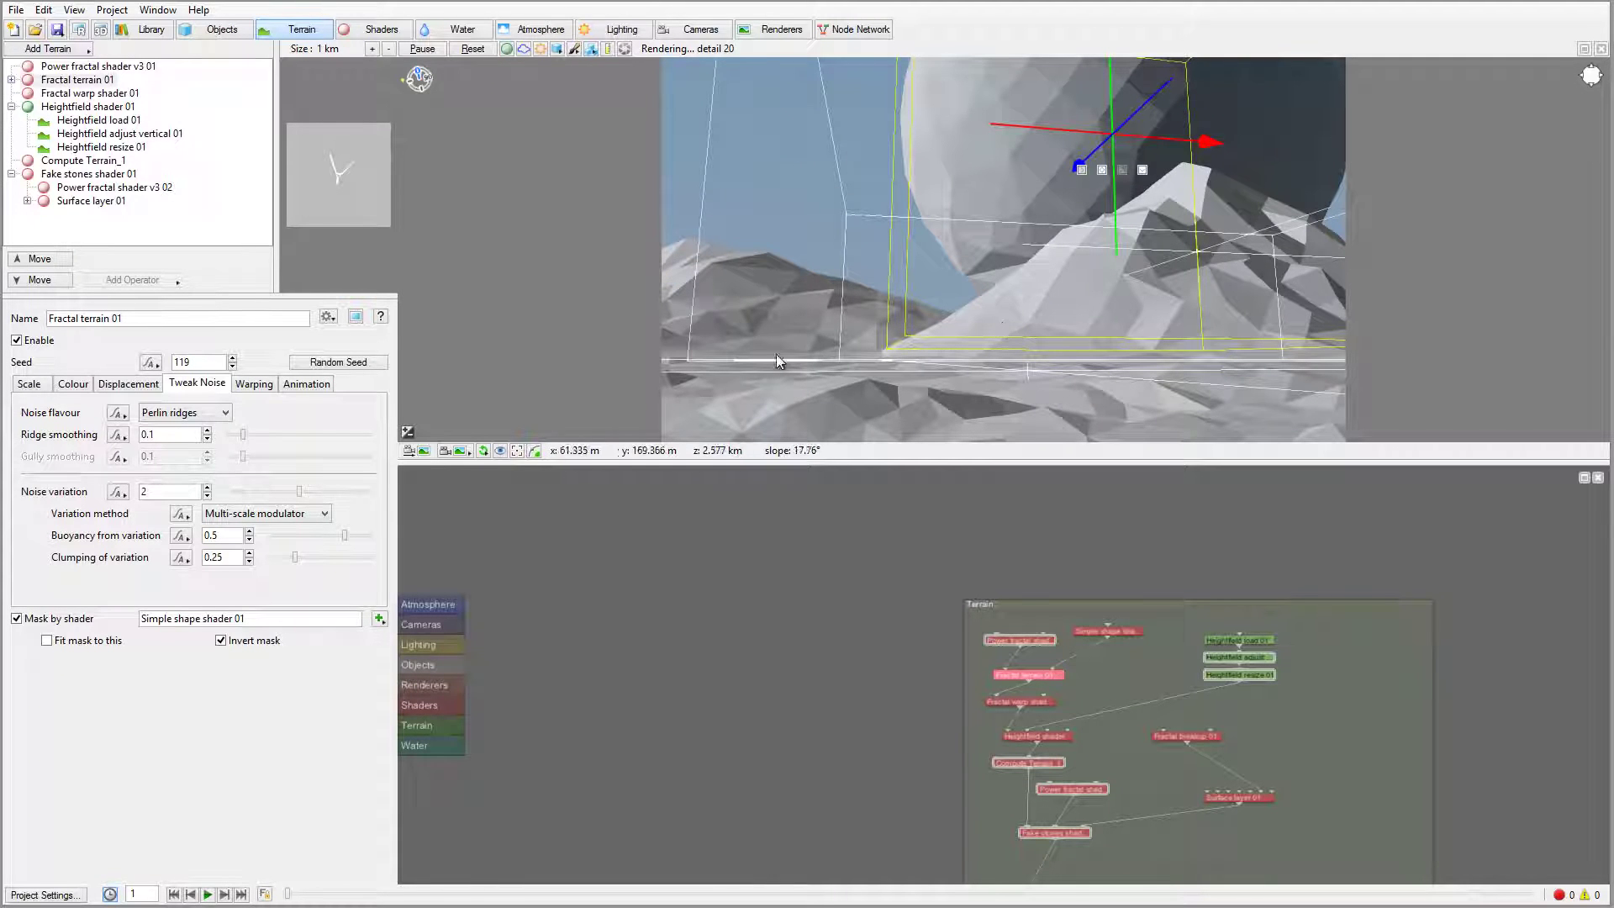
Reduce the hills' displacement amplitude from 2000 to 500.
left_click(135, 385)
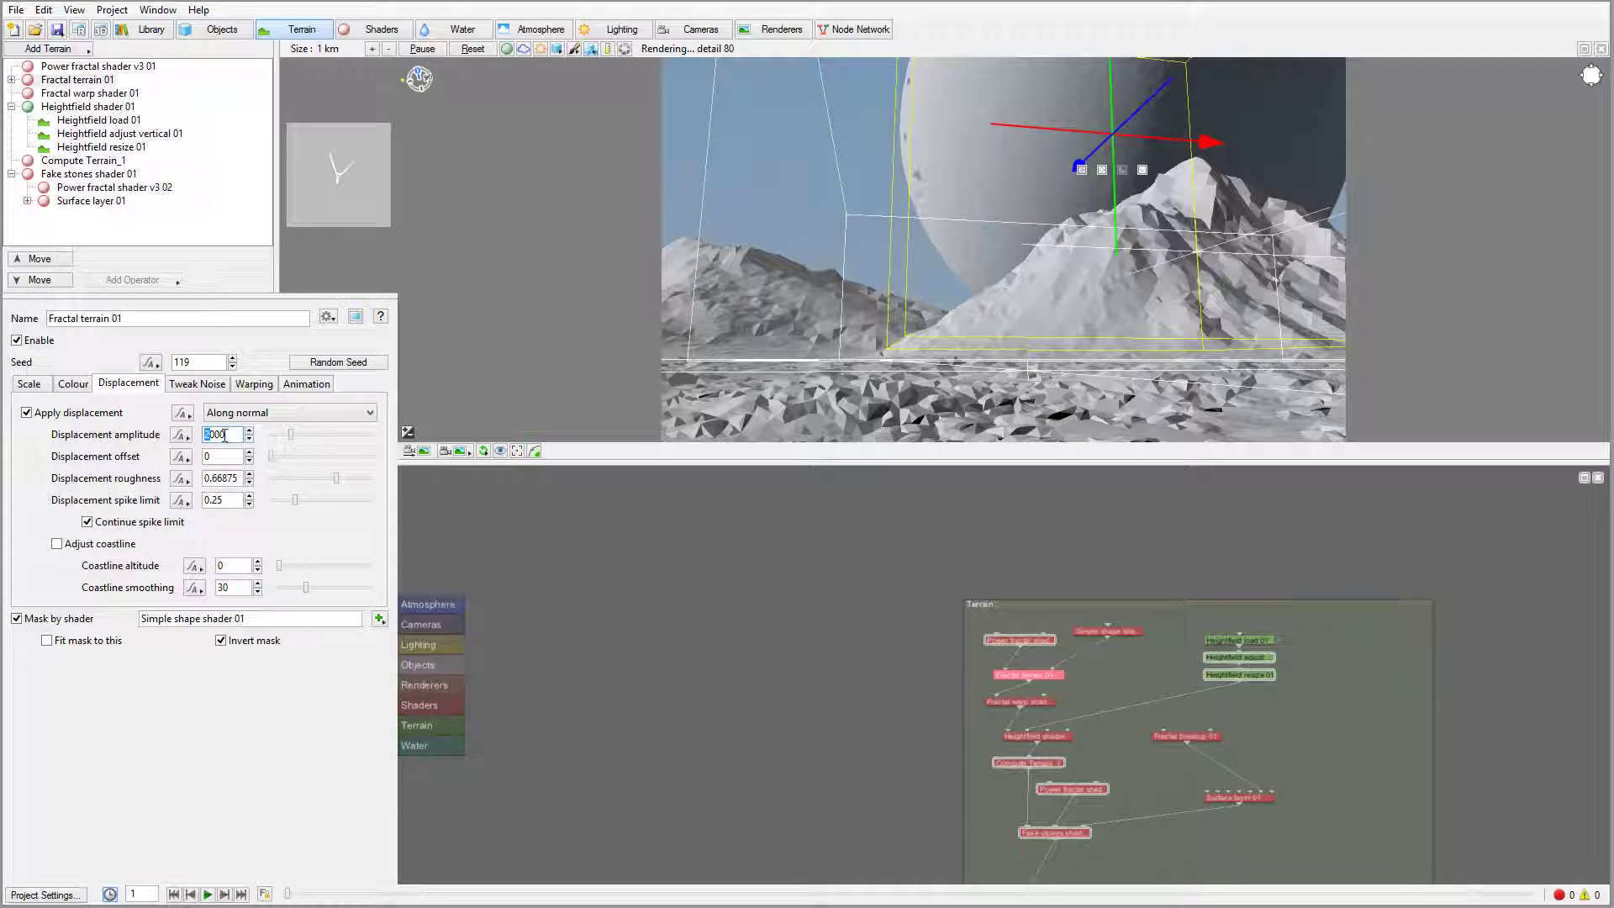
double_click(216, 434)
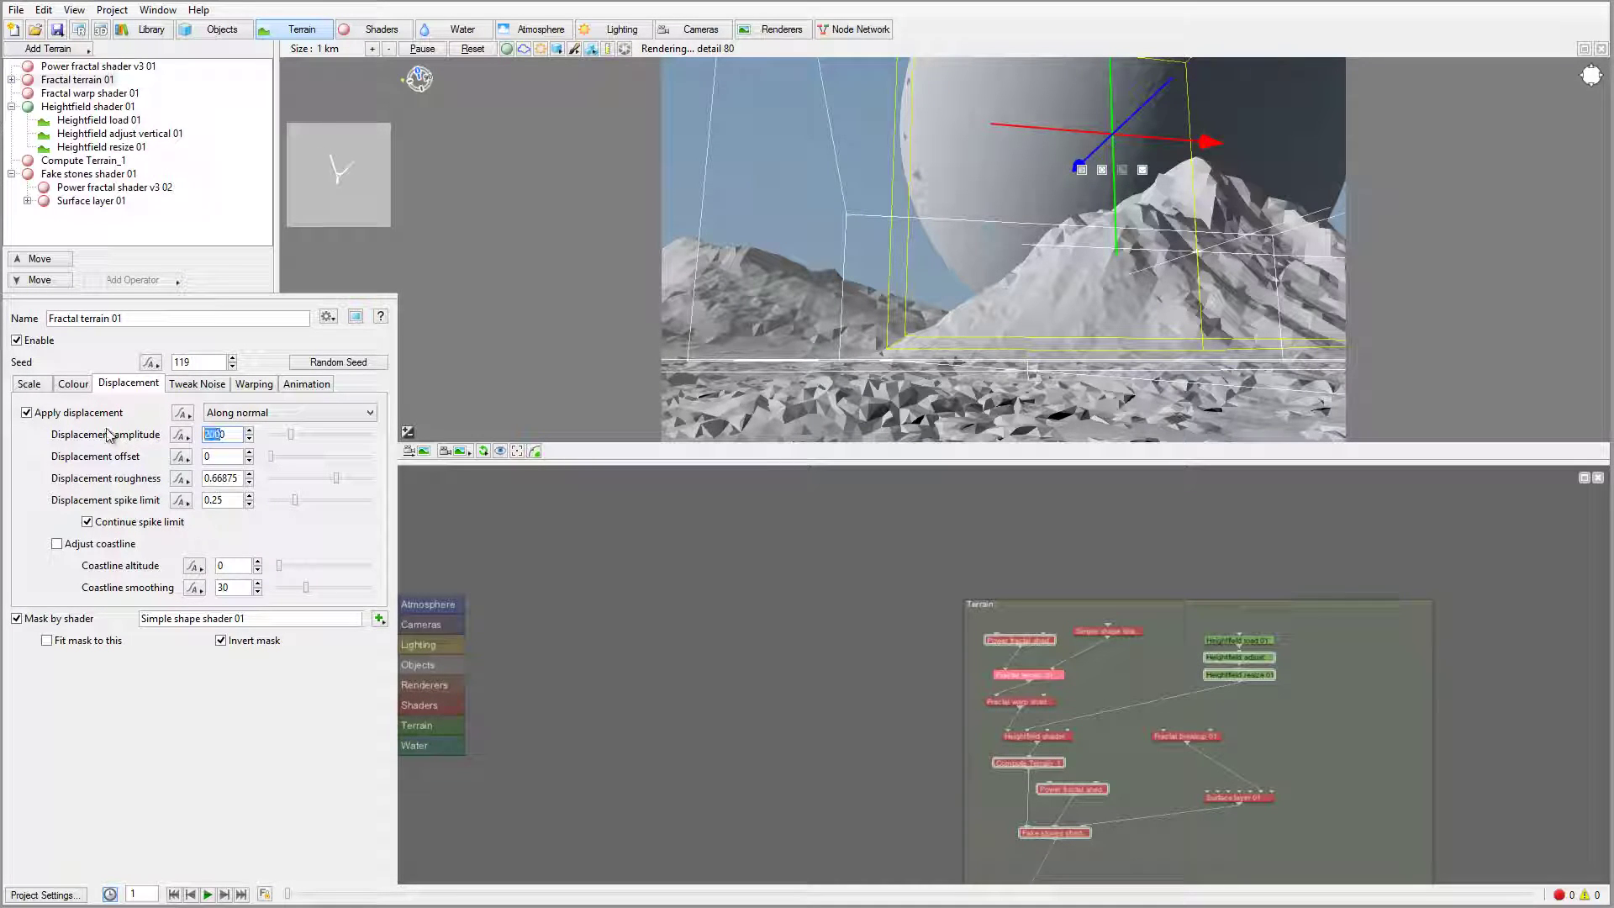
type("1500")
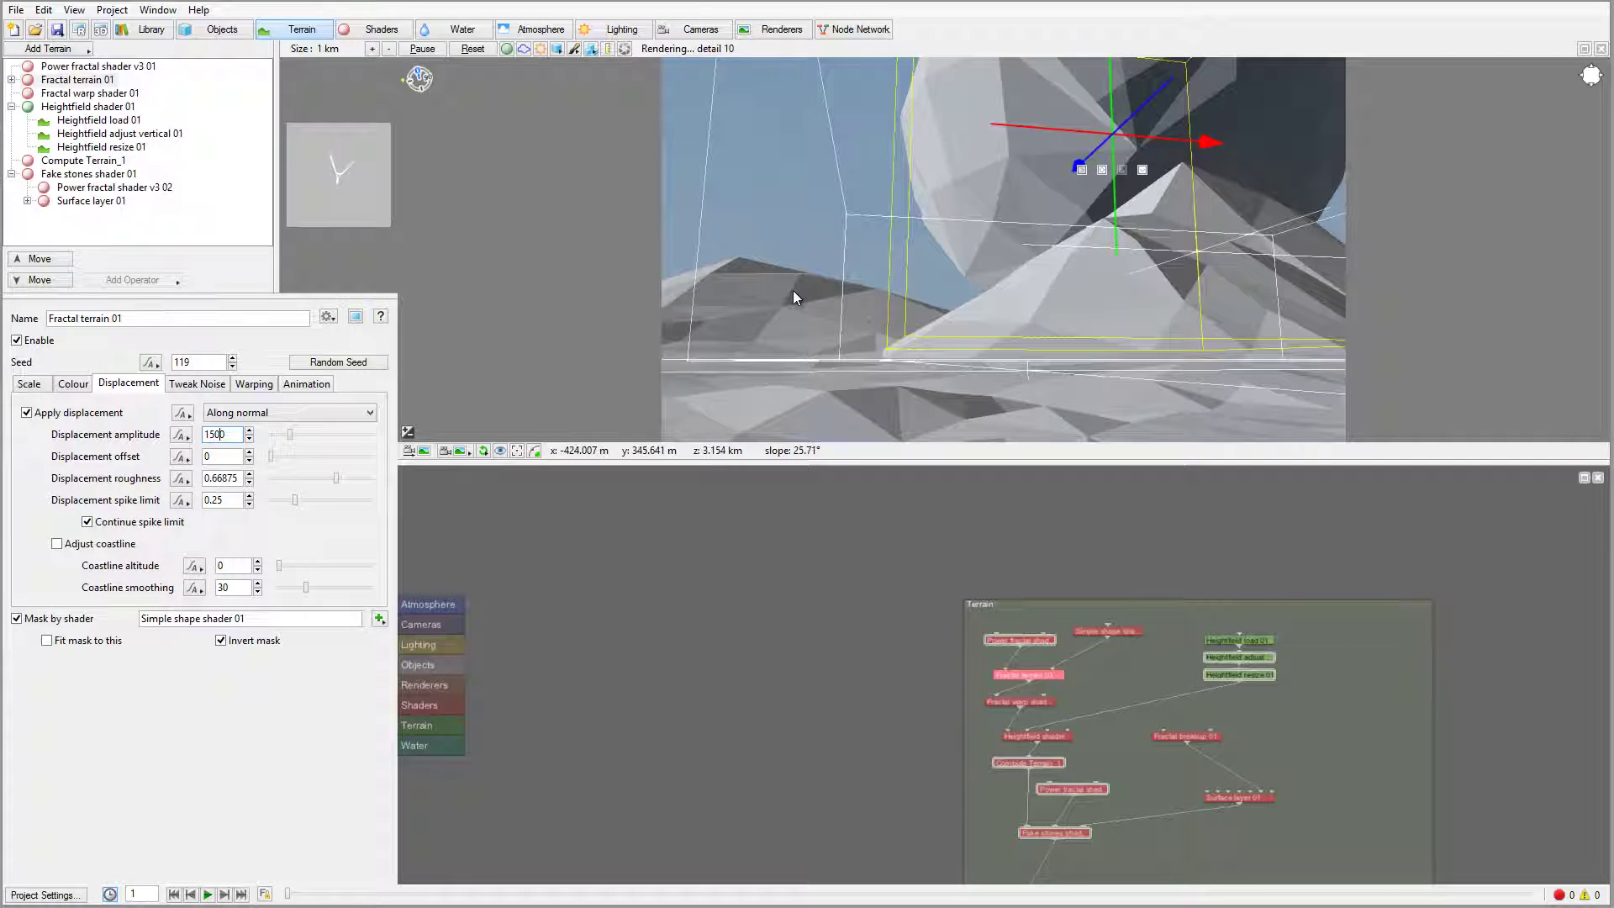
left_click(227, 434)
key("BackSpace")
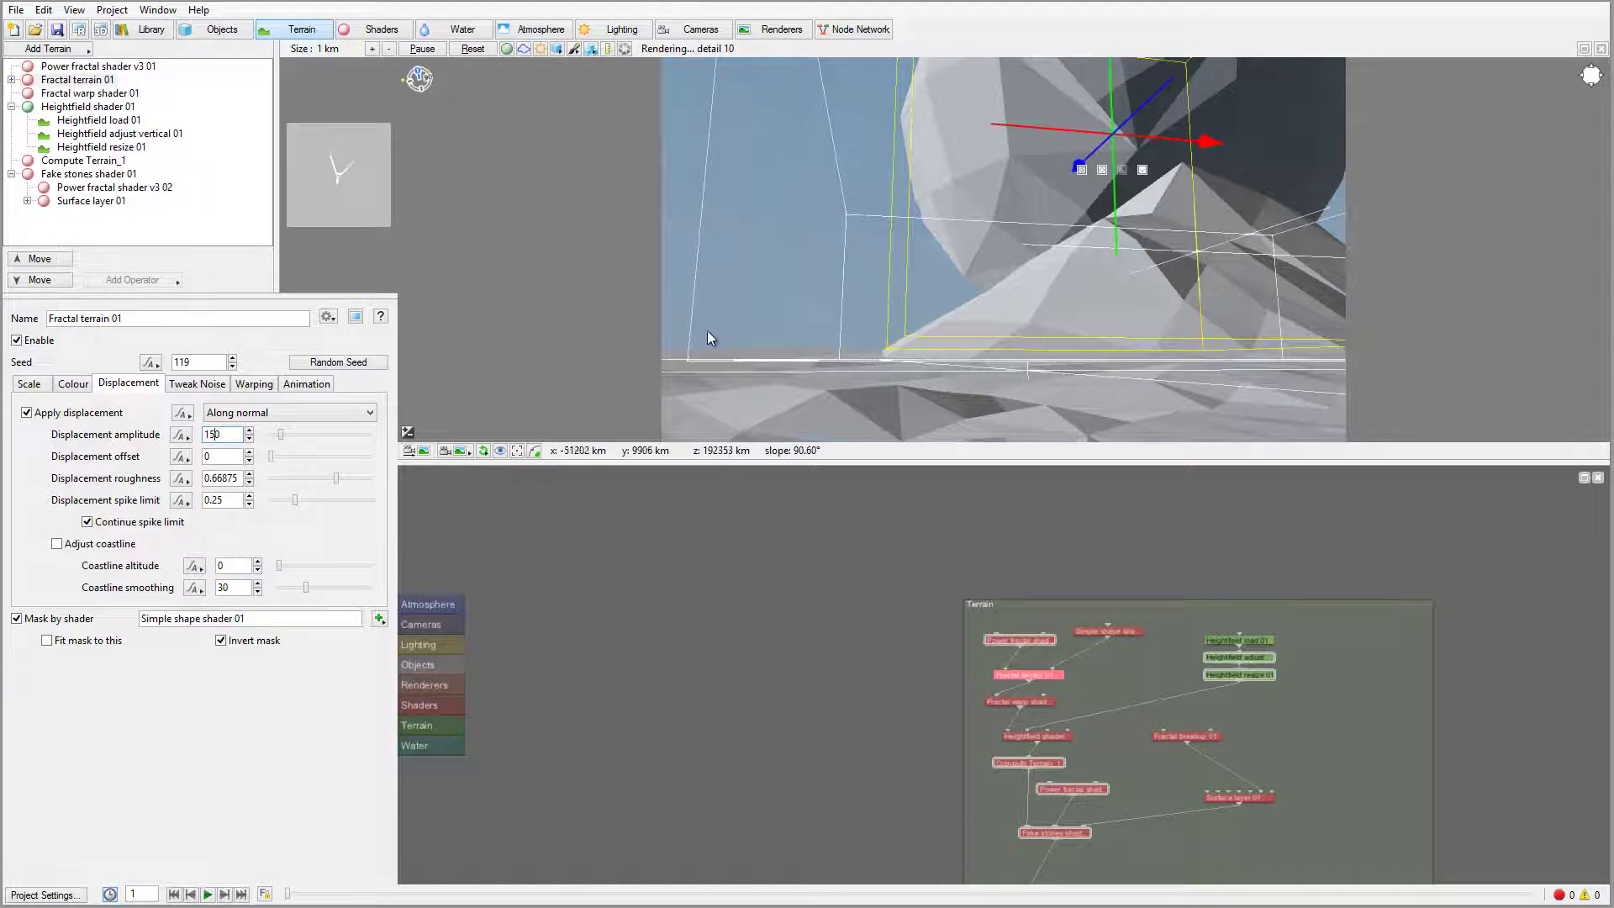
double_click(214, 434)
type("500")
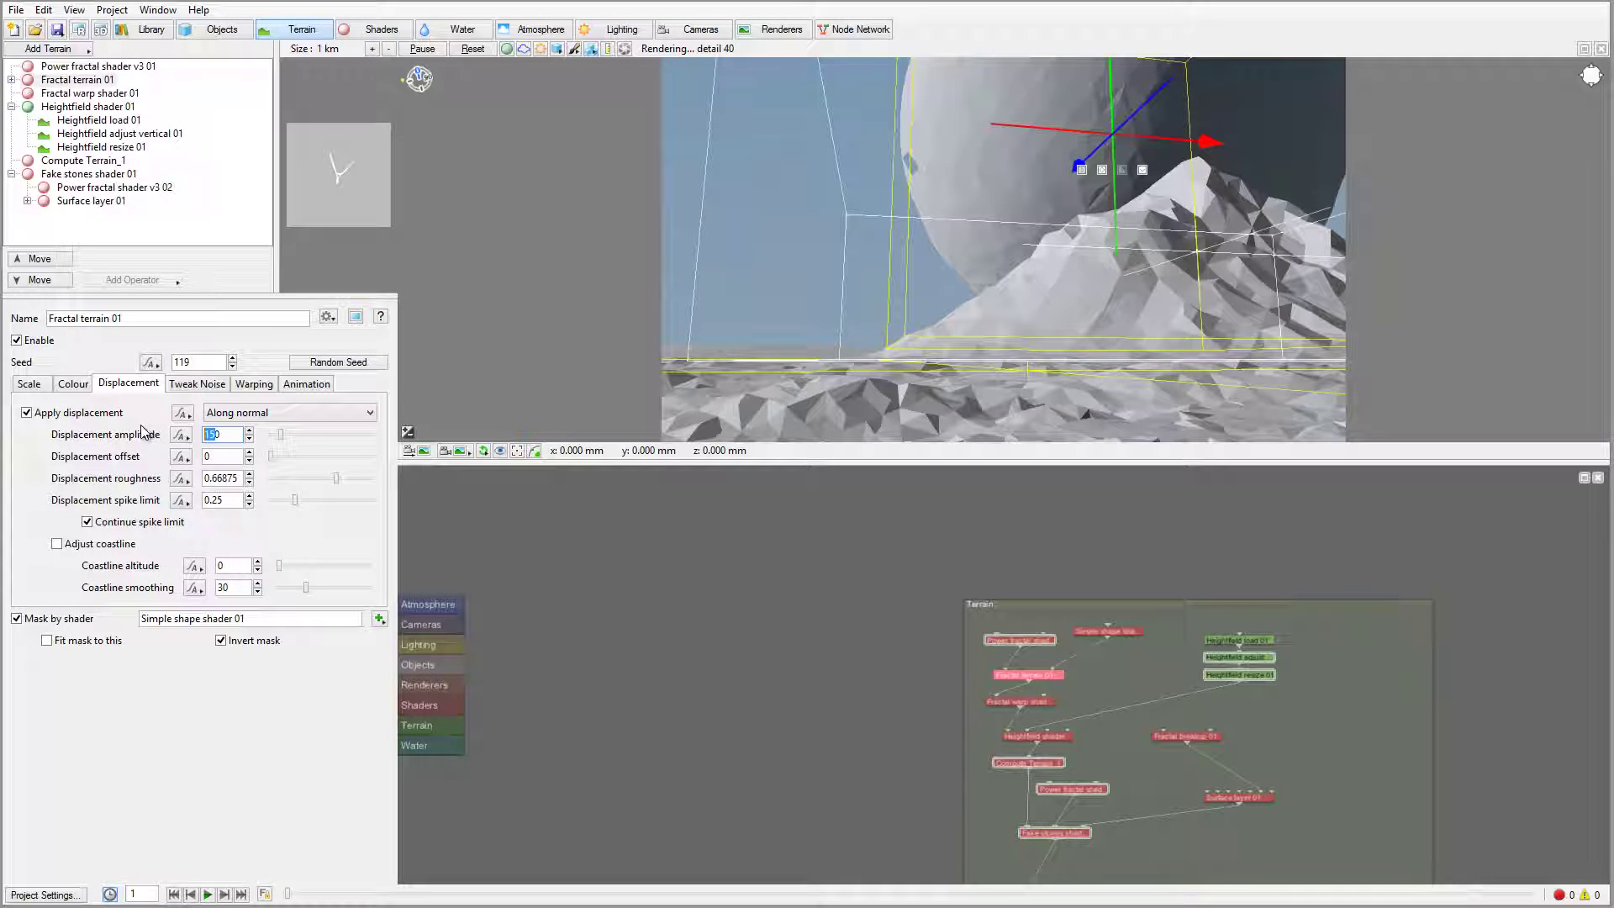
key("Return")
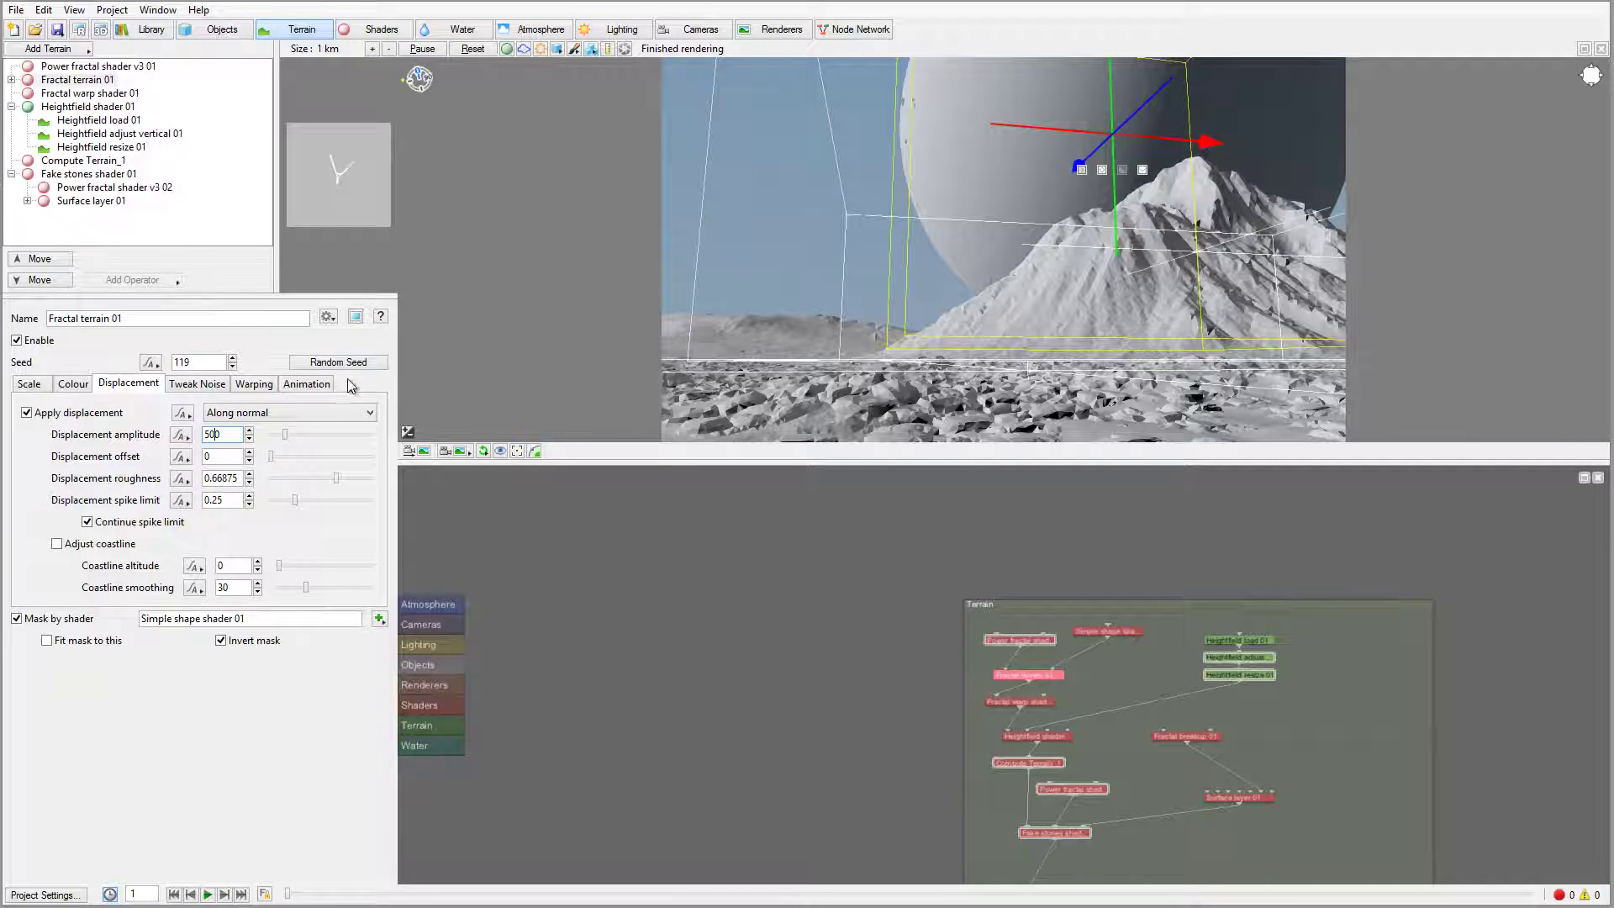
Set Fake stones shader 01 to stone scale 0.4, stone density 1.8 and density seed 51202.
left_click(88, 174)
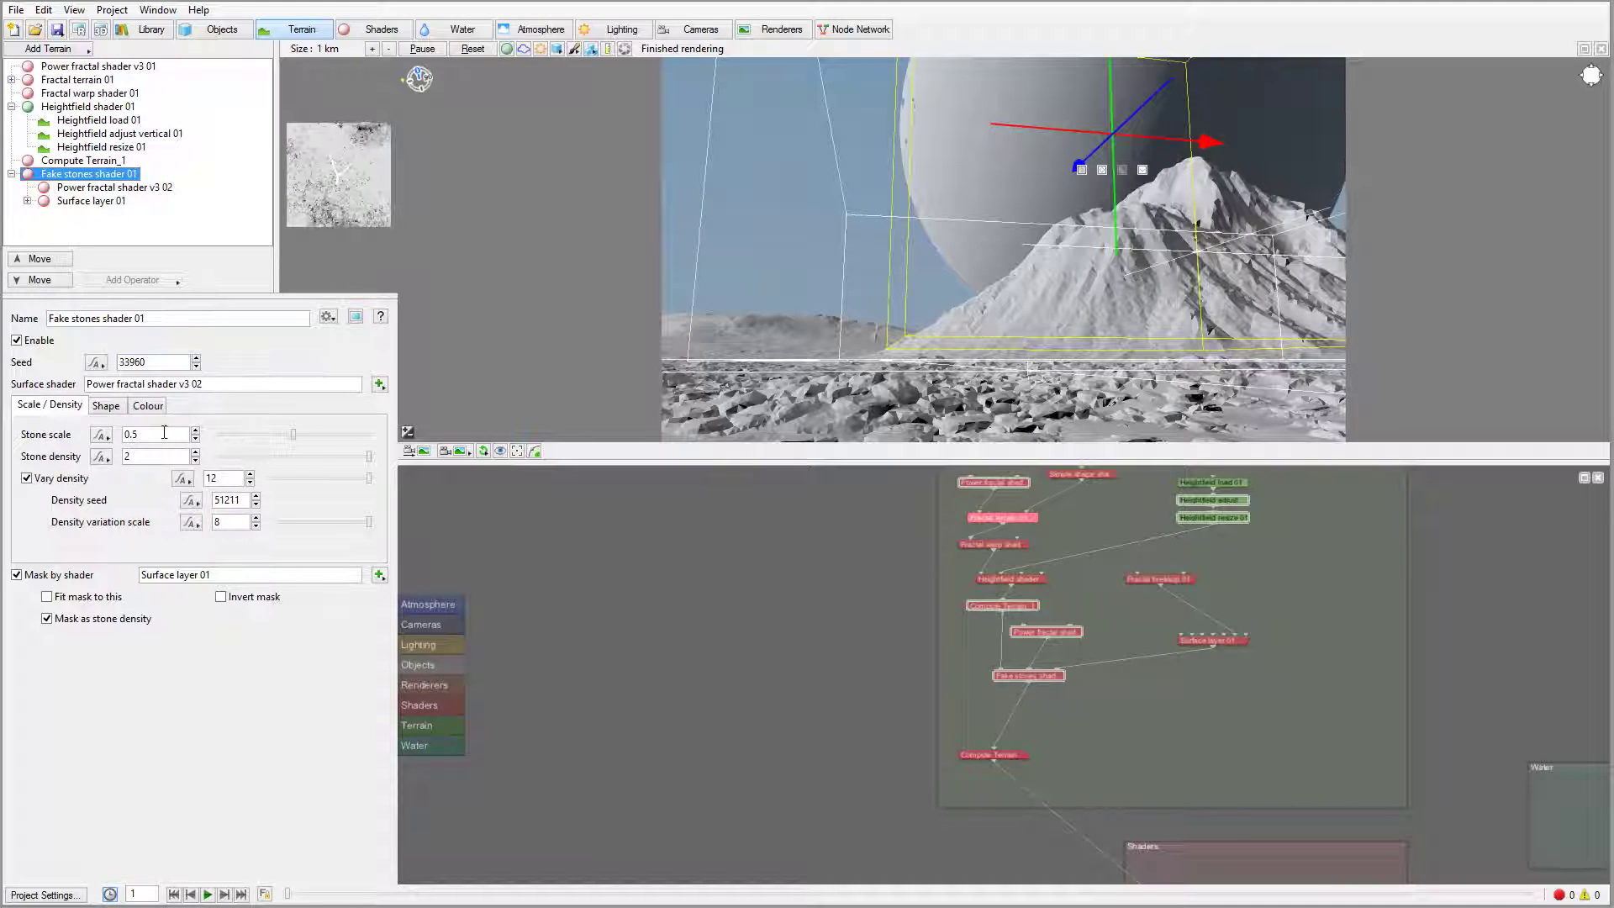
left_click(136, 434)
left_click(133, 434)
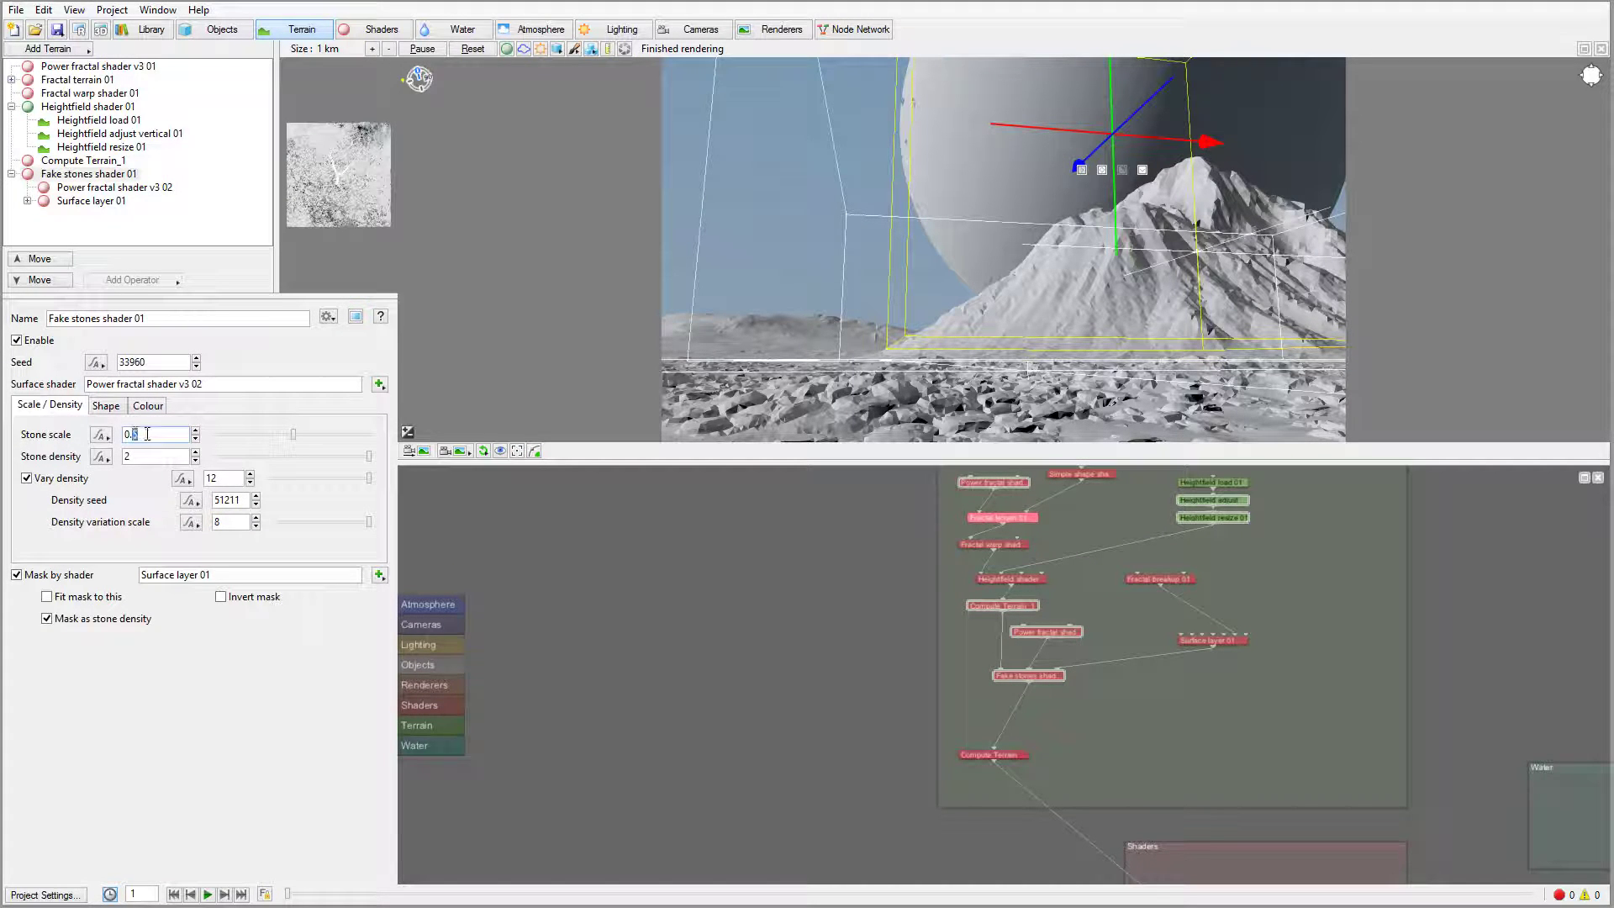
type("4")
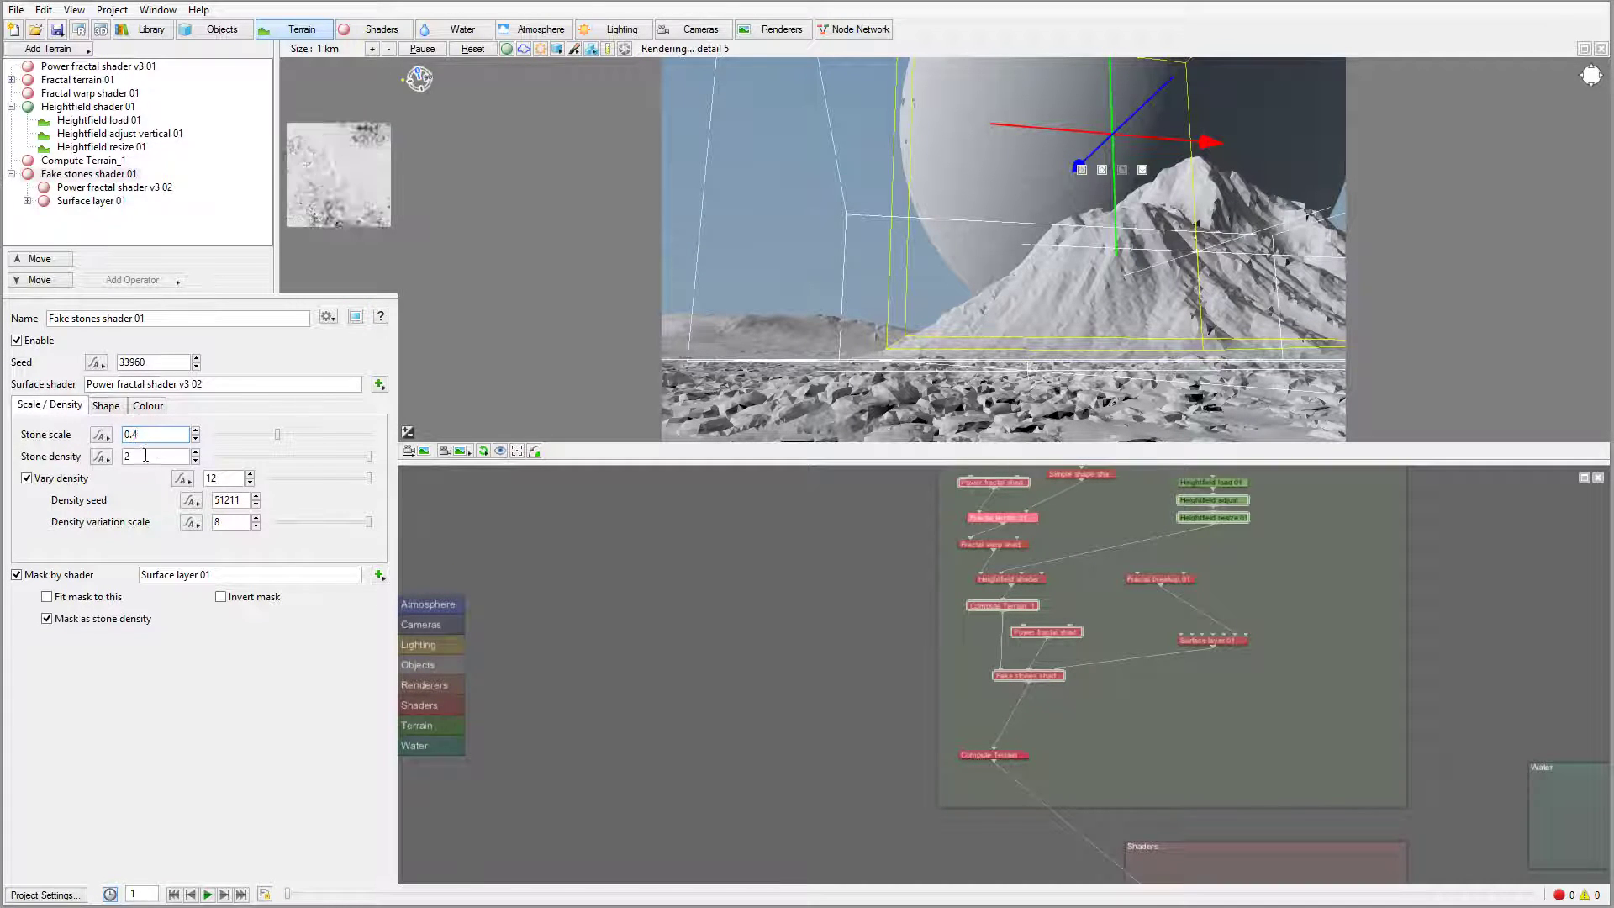
key("Tab")
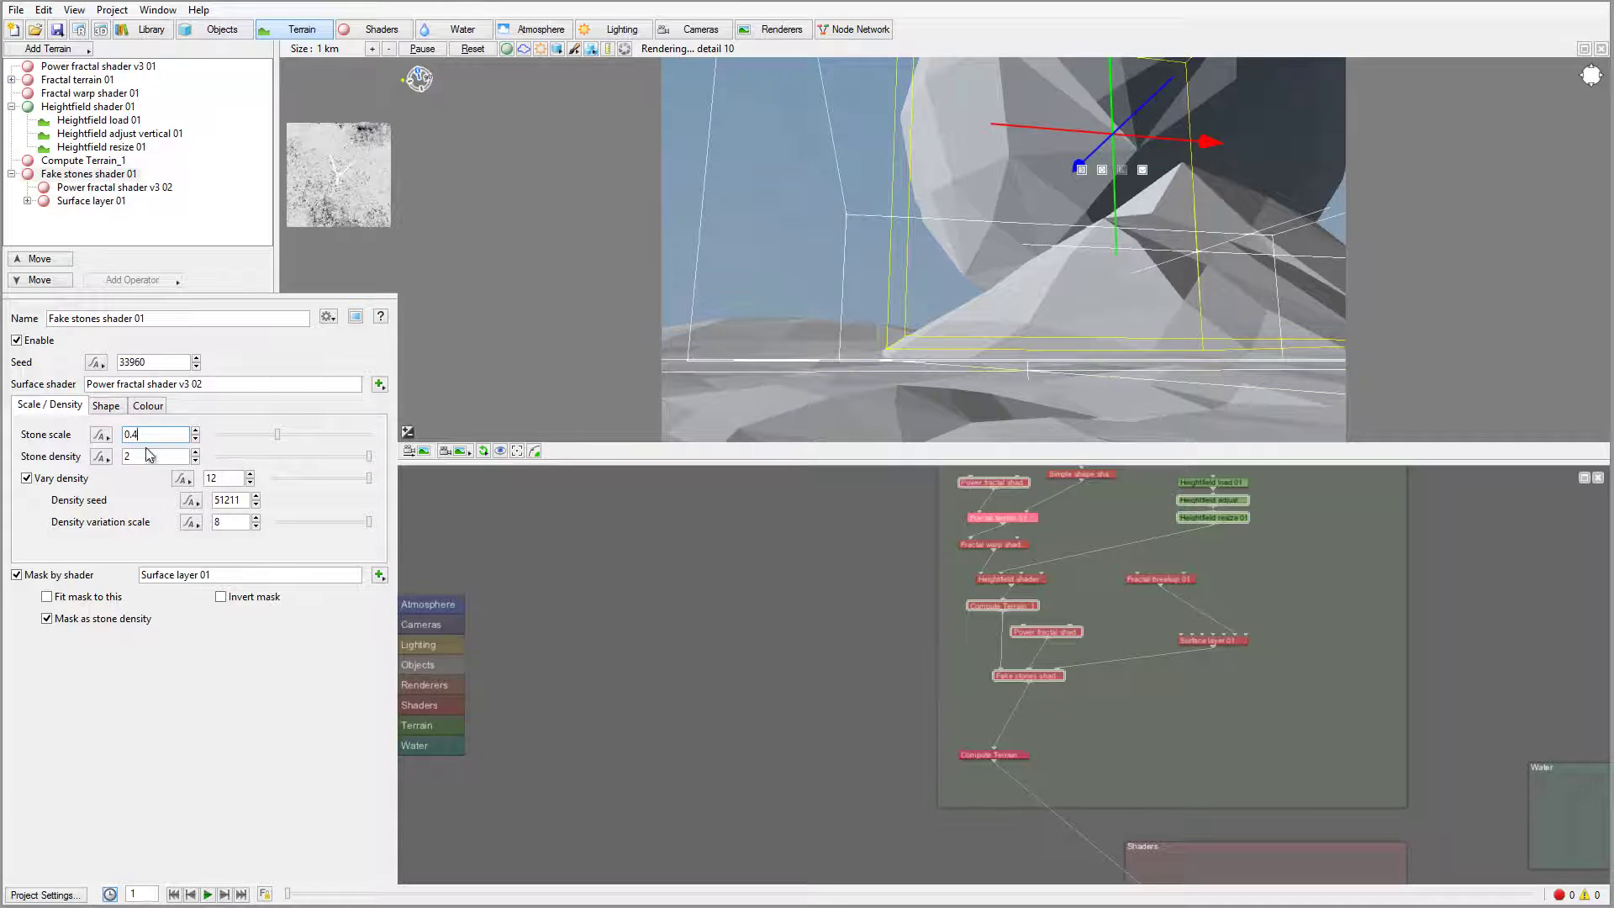
type("1.8")
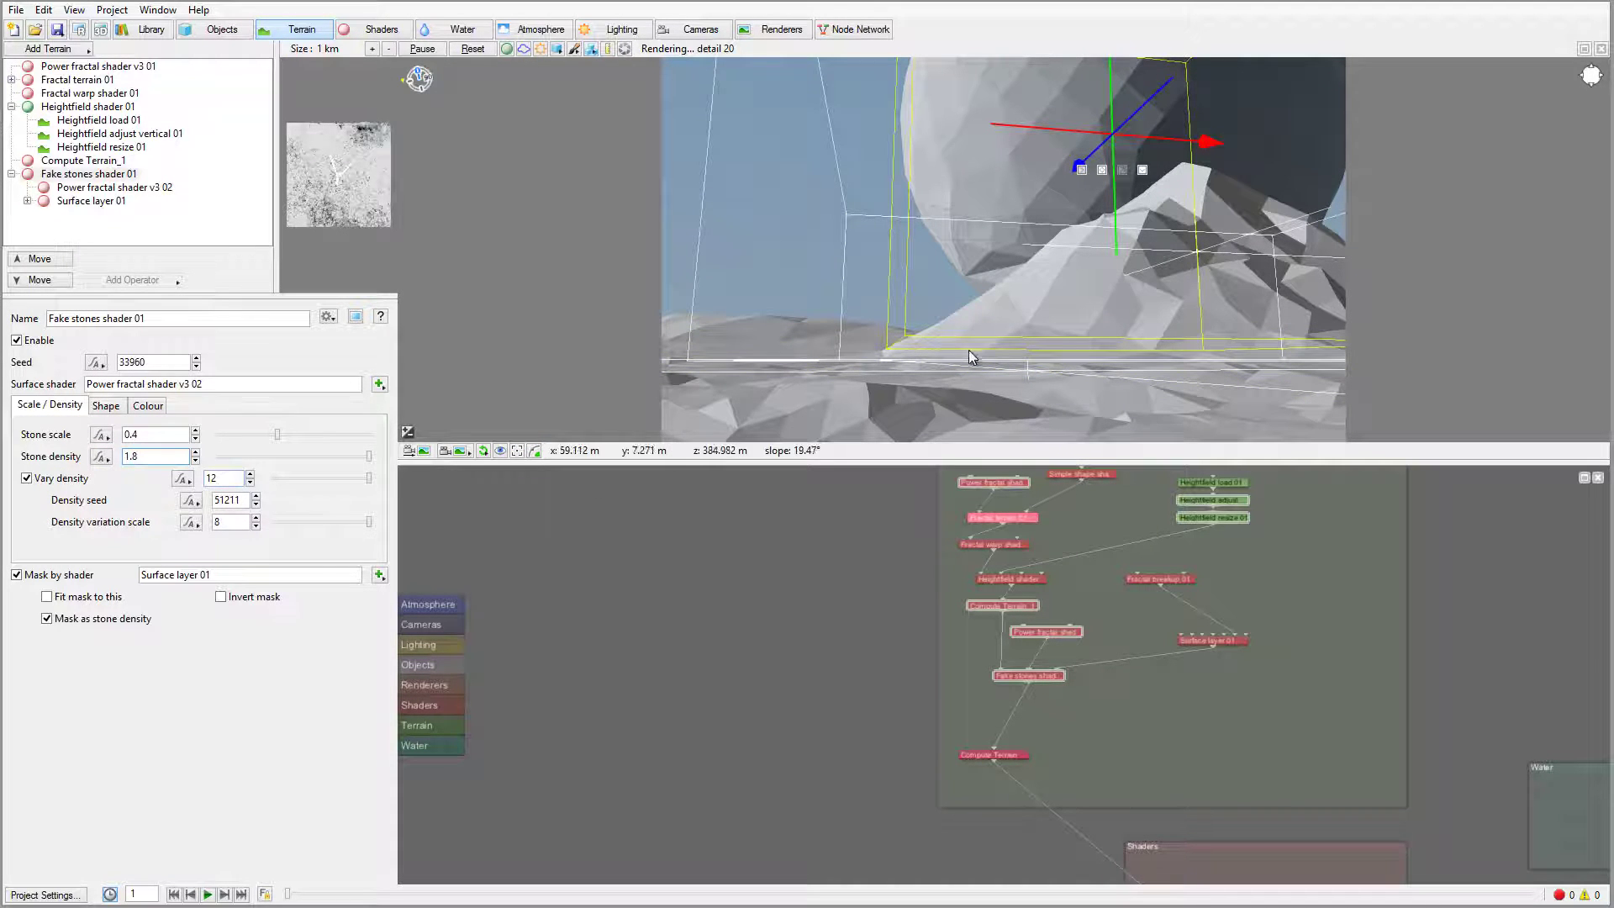
left_click(256, 506)
scroll(258, 507, "down", 7)
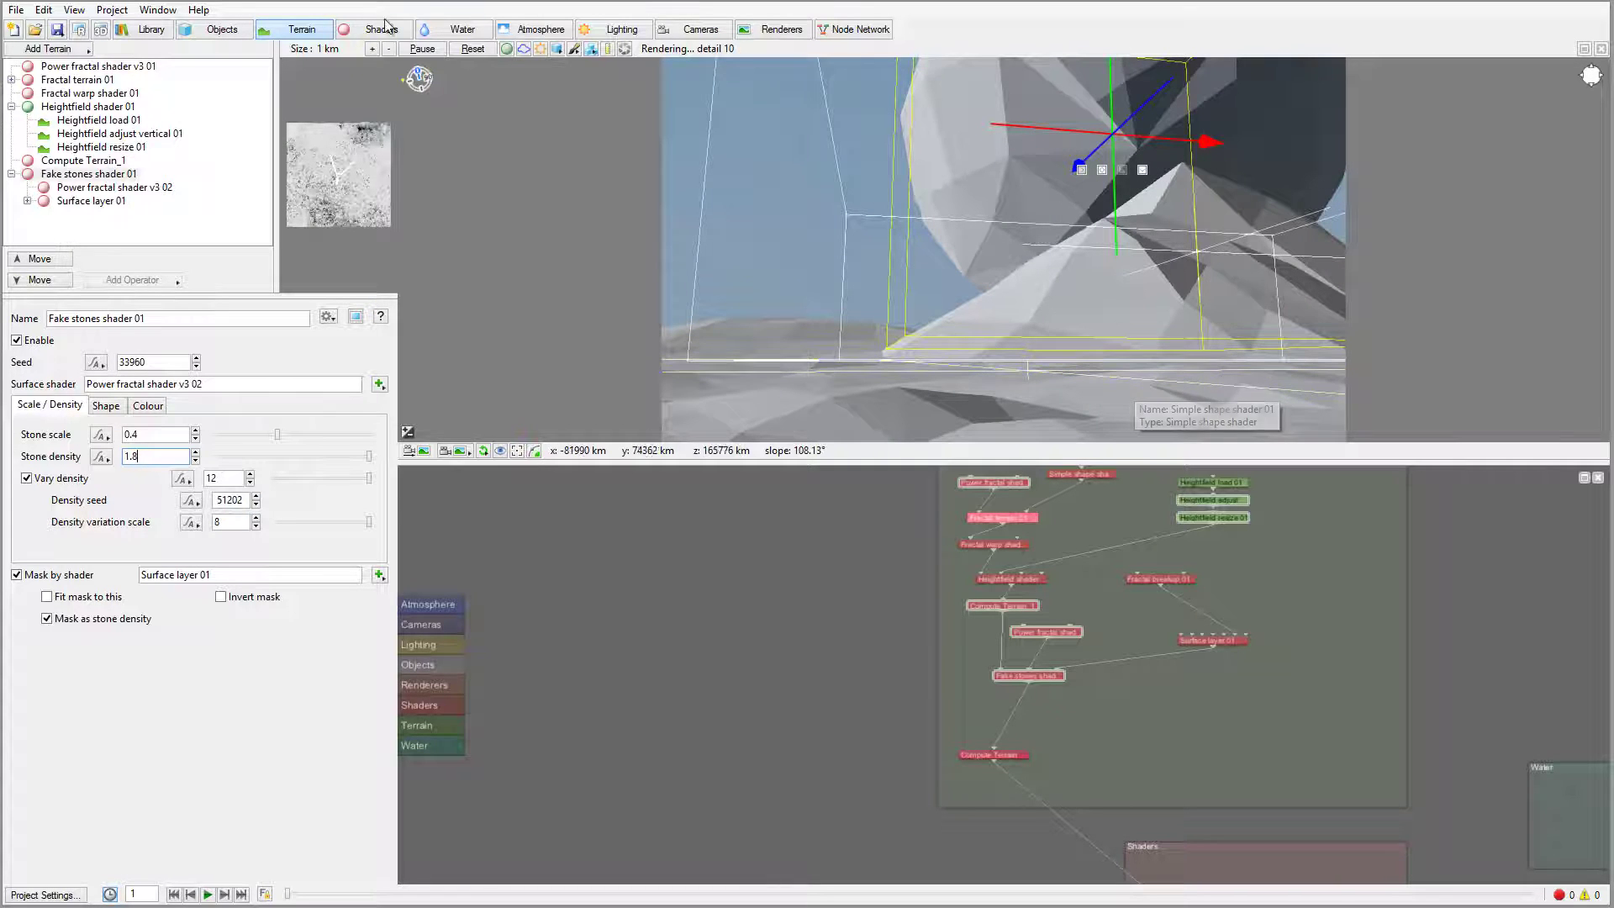
Render a fresh 800x450 preview of the finer stones and close it once finished.
left_click(78, 30)
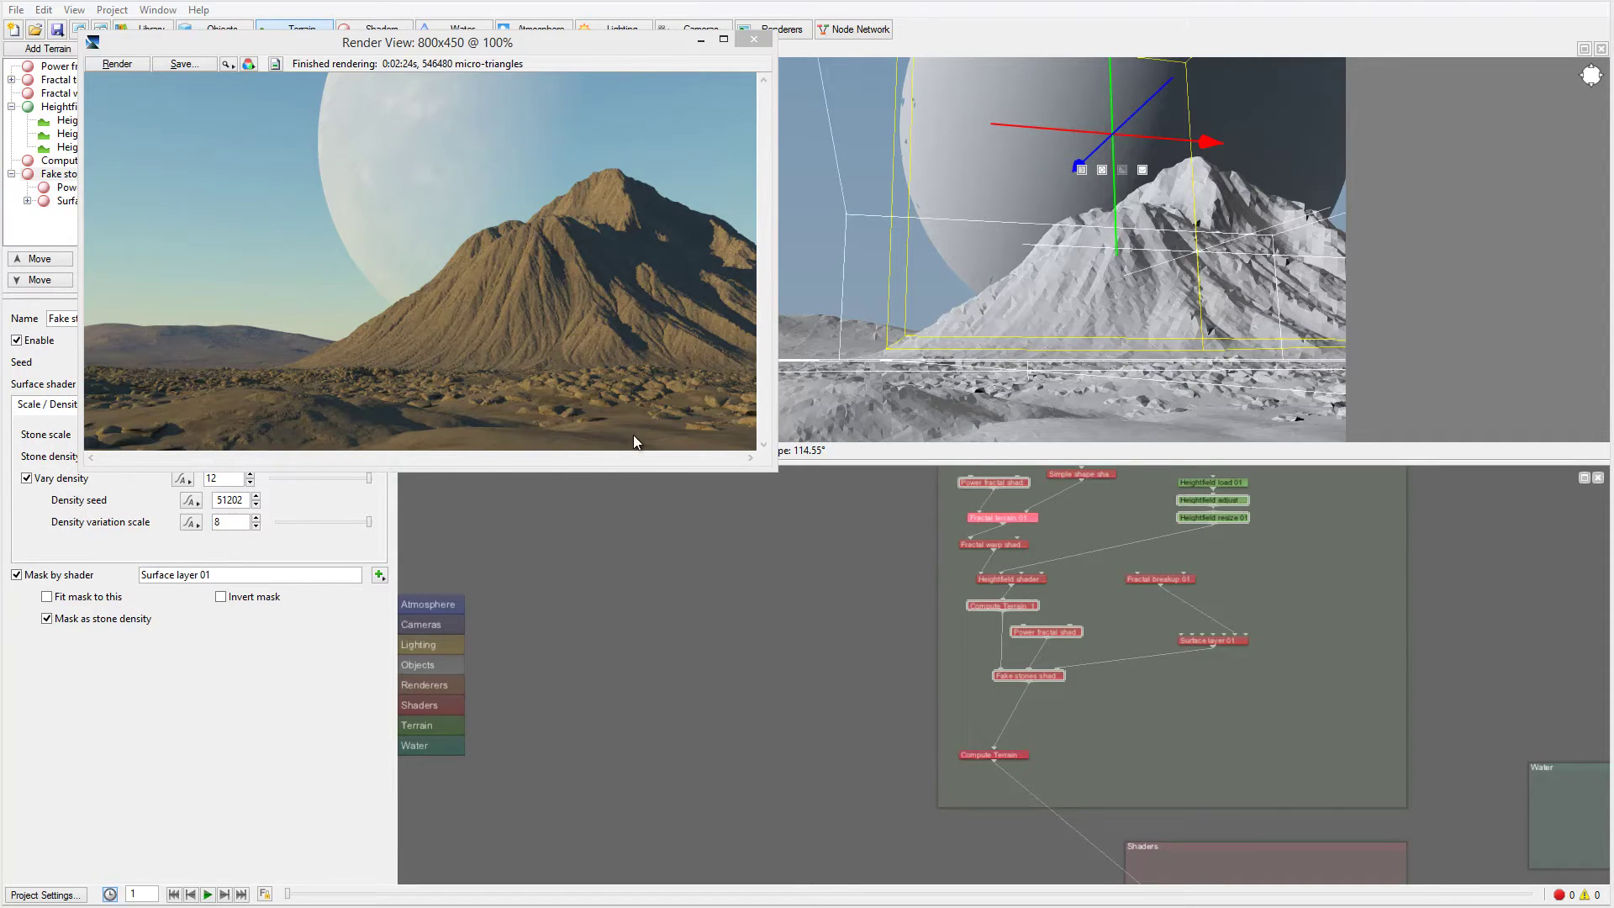
left_click(753, 39)
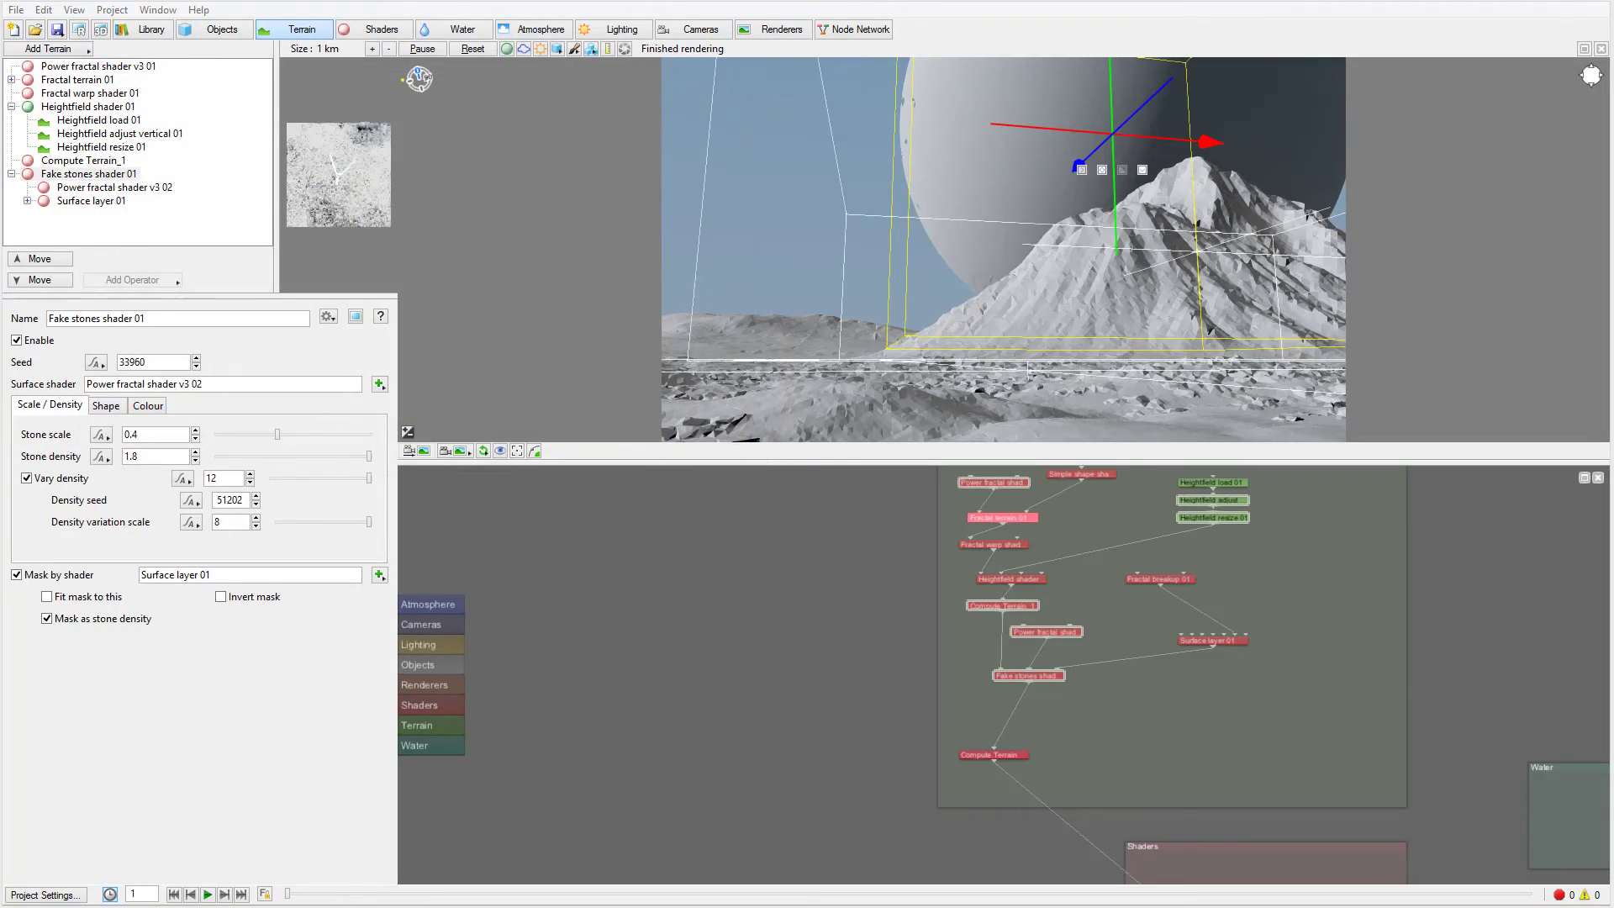